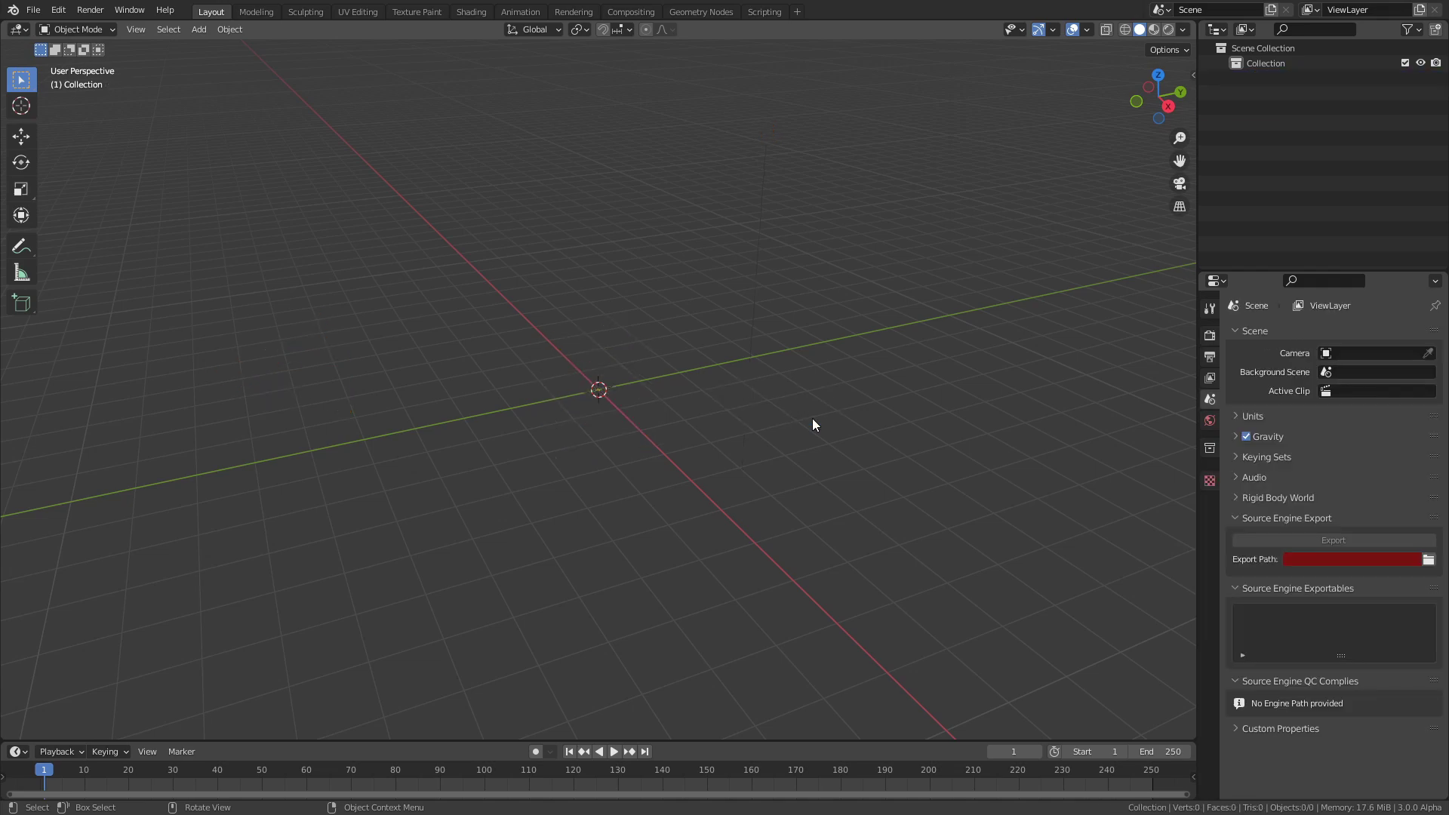
Add a UV sphere to the empty scene and save the file.
{"action": "key", "text": "shift+a"}
{"action": "mouse_move", "coordinate": [566, 308]}
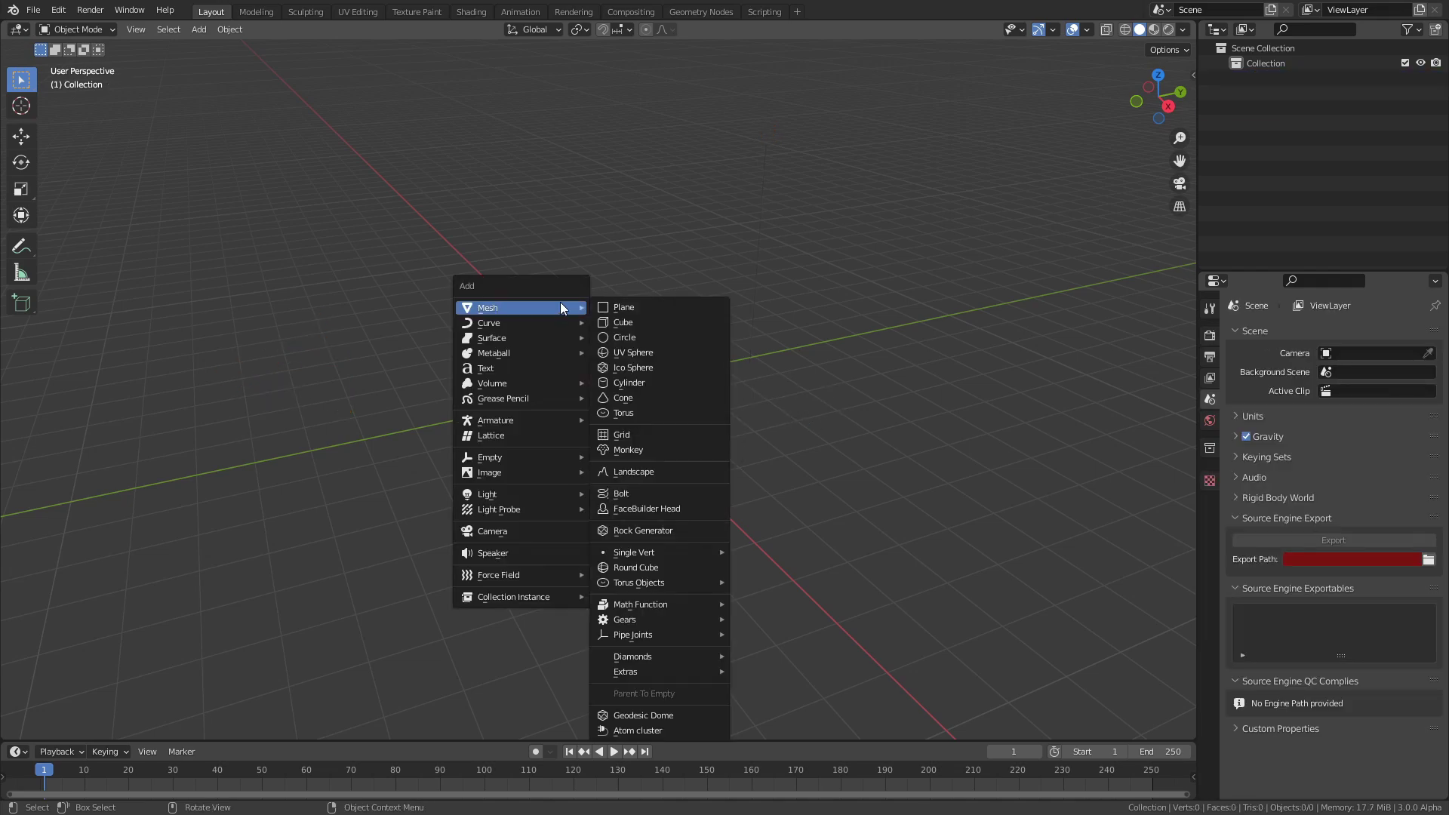
{"action": "left_click", "coordinate": [649, 355]}
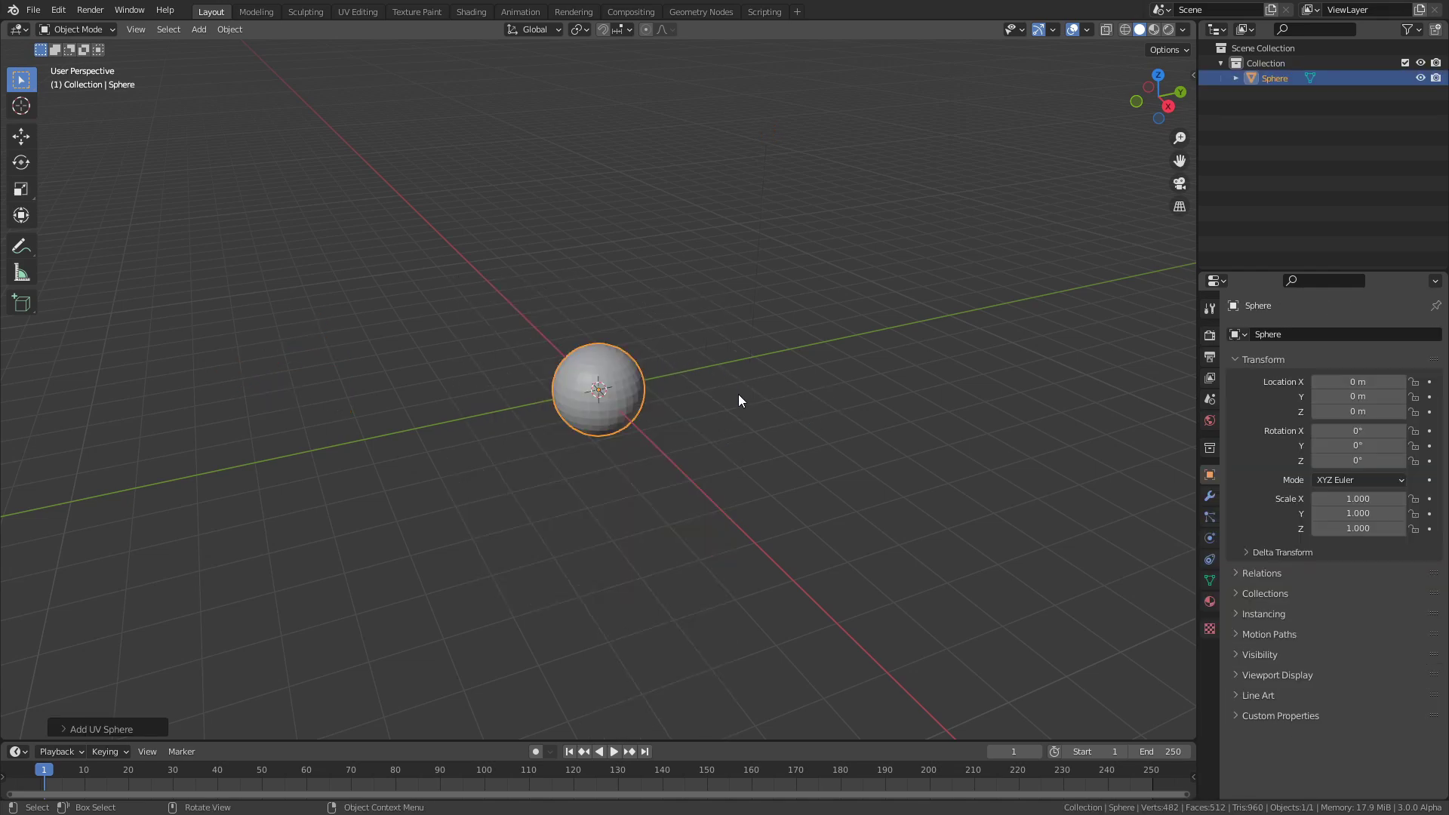
{"action": "key", "text": "ctrl+s"}
Create a new geometry node tree for the sphere in the Geometry Nodes workspace and enlarge the node editor.
{"action": "left_click", "coordinate": [689, 12]}
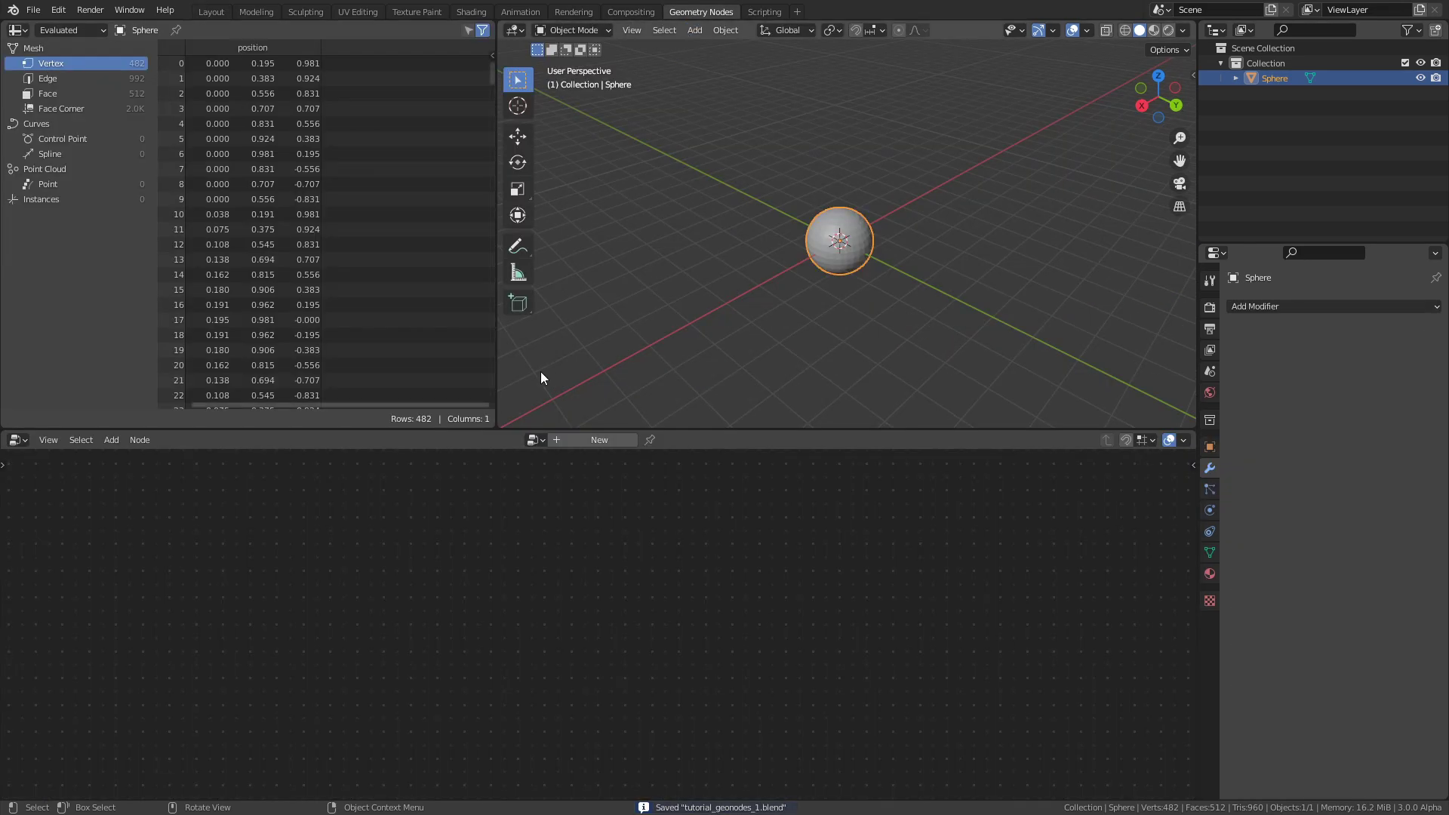
{"action": "left_click_drag", "start_coordinate": [500, 362], "coordinate": [396, 370]}
{"action": "left_click", "coordinate": [599, 440]}
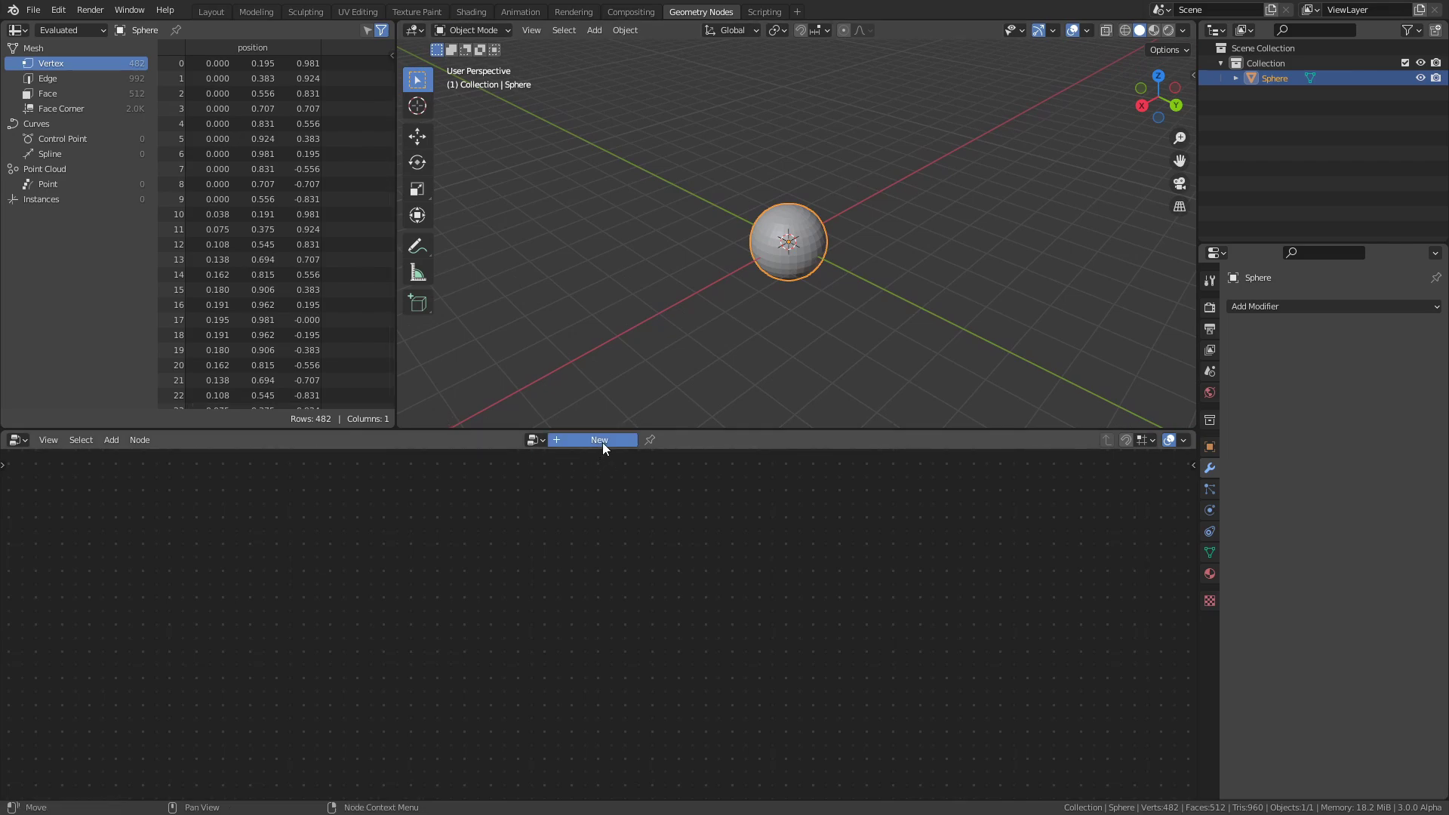
{"action": "left_click_drag", "start_coordinate": [715, 428], "coordinate": [712, 294]}
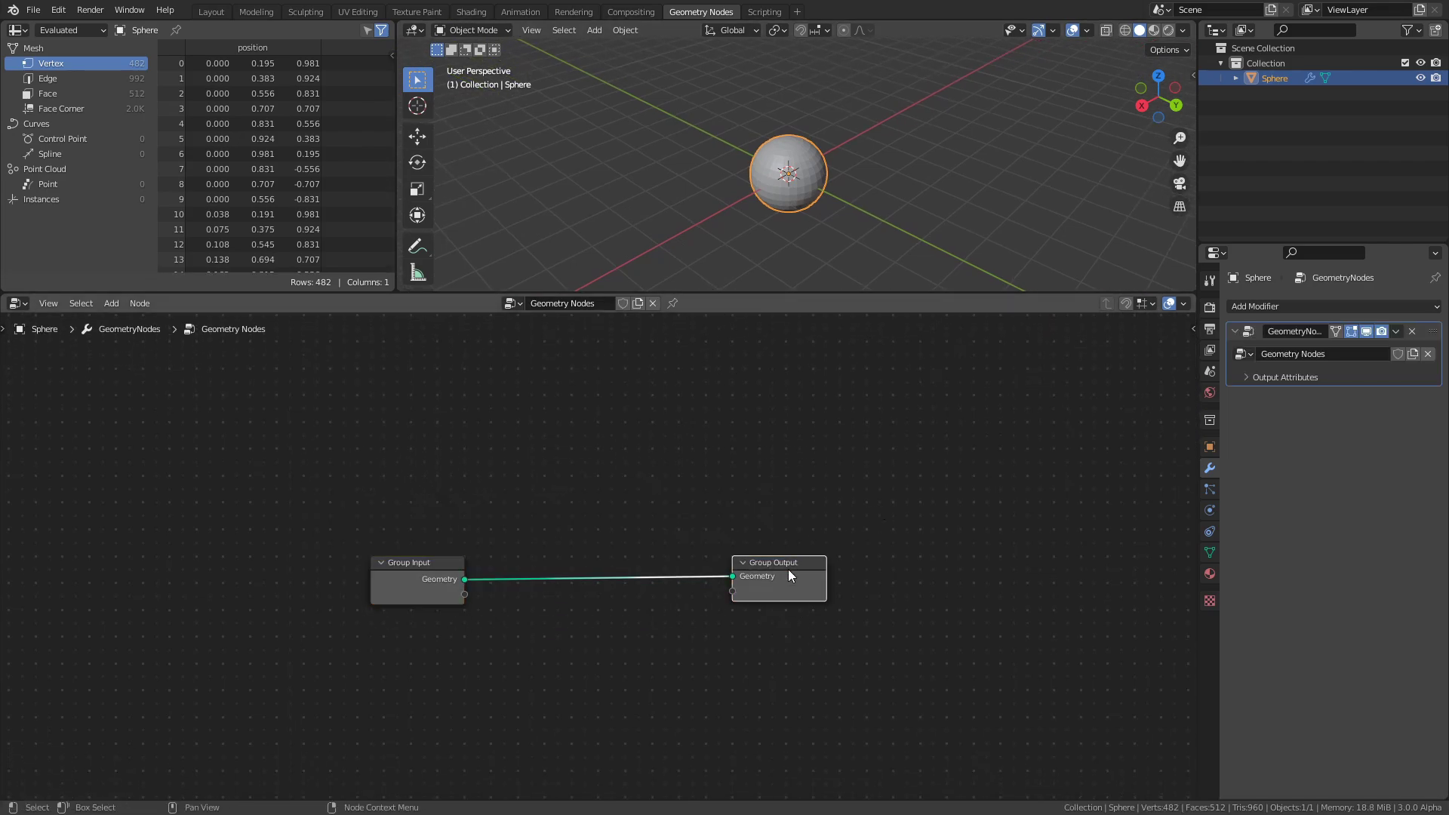
Spread the Group Input and Group Output nodes far apart to make room for more nodes between them.
{"action": "left_click_drag", "start_coordinate": [788, 569], "coordinate": [997, 537]}
{"action": "left_click_drag", "start_coordinate": [468, 575], "coordinate": [248, 449]}
{"action": "left_click_drag", "start_coordinate": [982, 529], "coordinate": [1013, 416]}
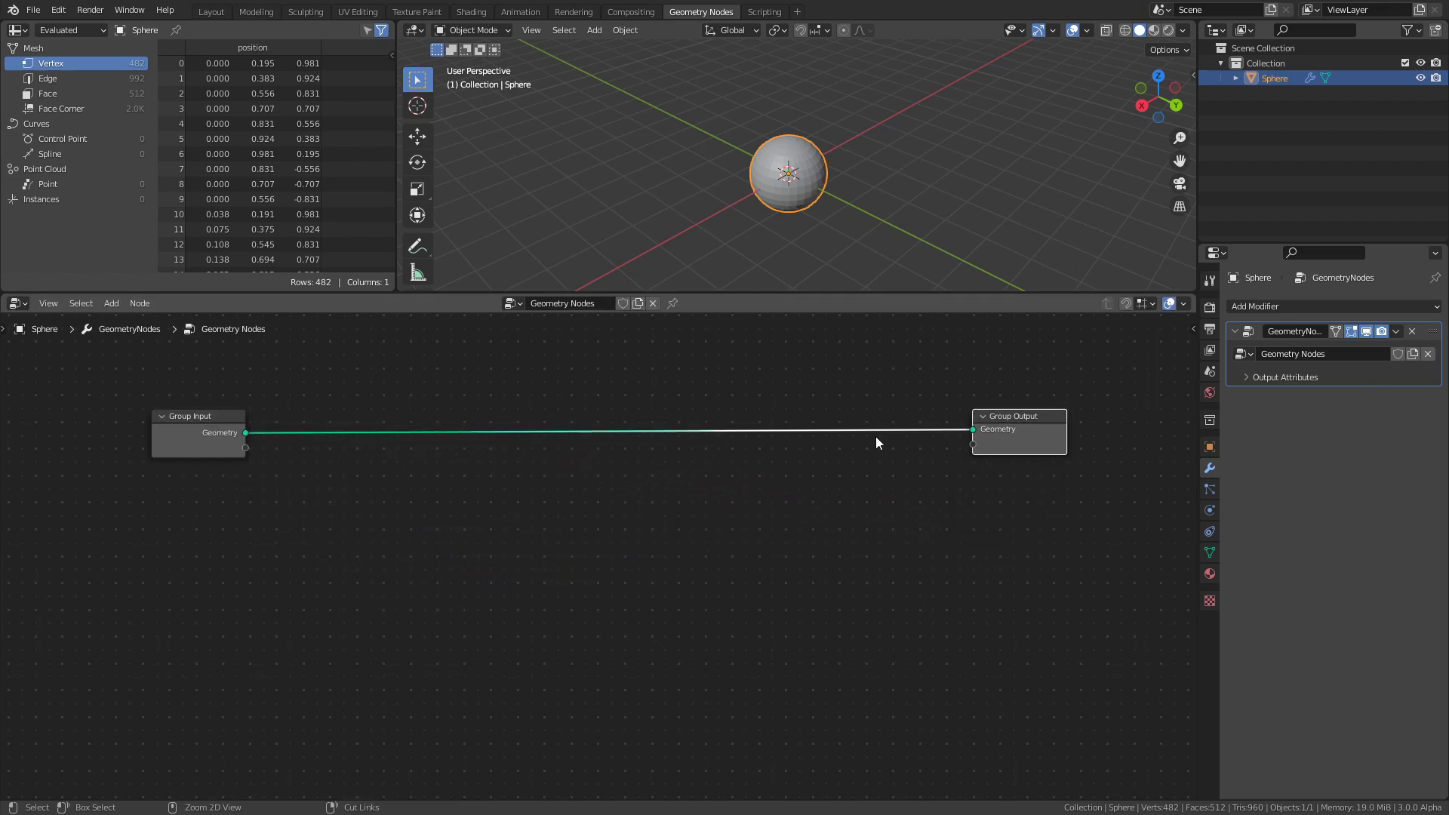
Insert a Join Geometry node into the link just before Group Output.
{"action": "key", "text": "shift+a"}
{"action": "mouse_move", "coordinate": [775, 434]}
{"action": "left_click", "coordinate": [888, 490]}
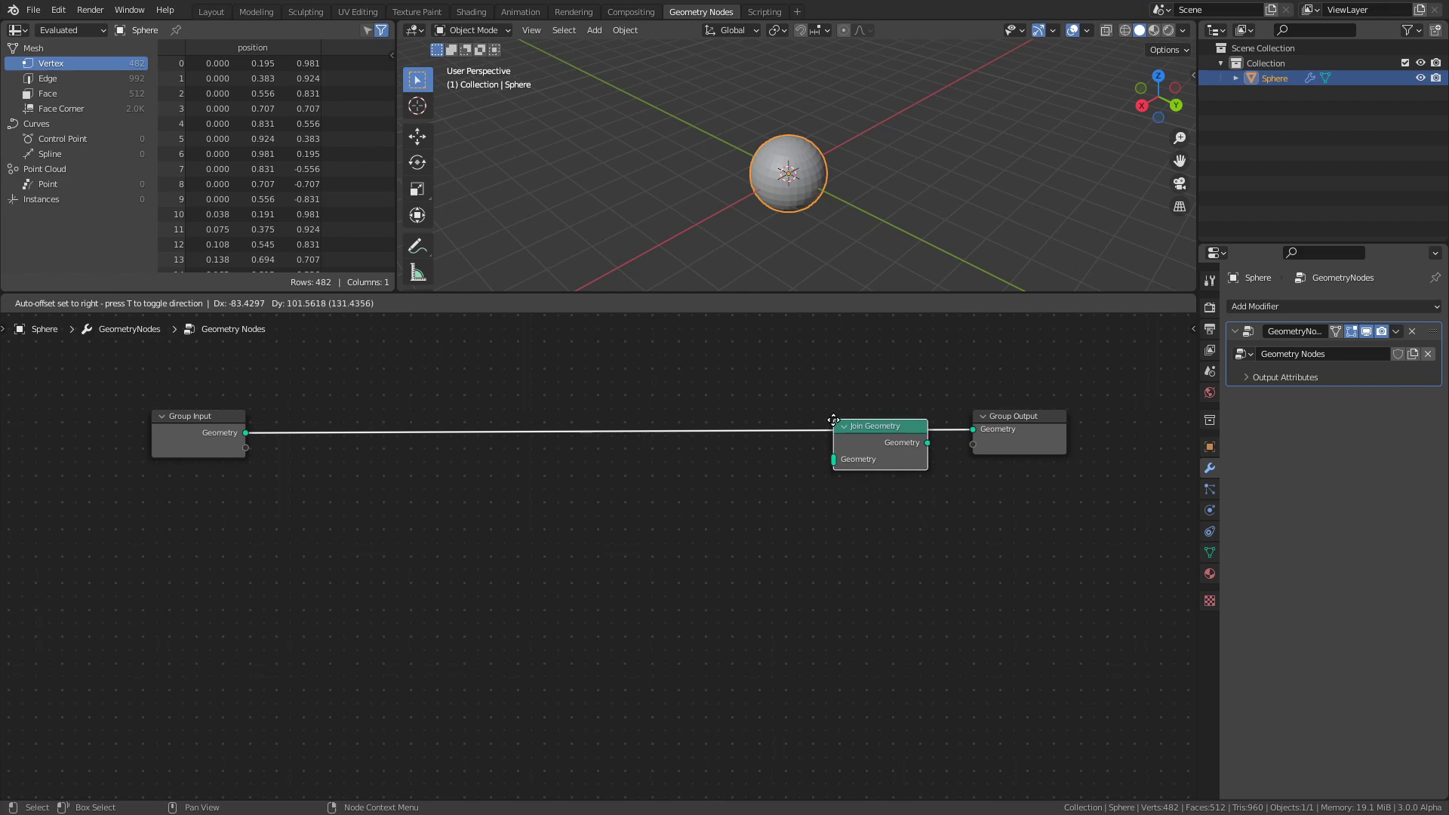
{"action": "left_click", "coordinate": [836, 408]}
Add an unconnected Instance on Points node below the main geometry link, near Join Geometry.
{"action": "key", "text": "shift+a"}
{"action": "mouse_move", "coordinate": [701, 551]}
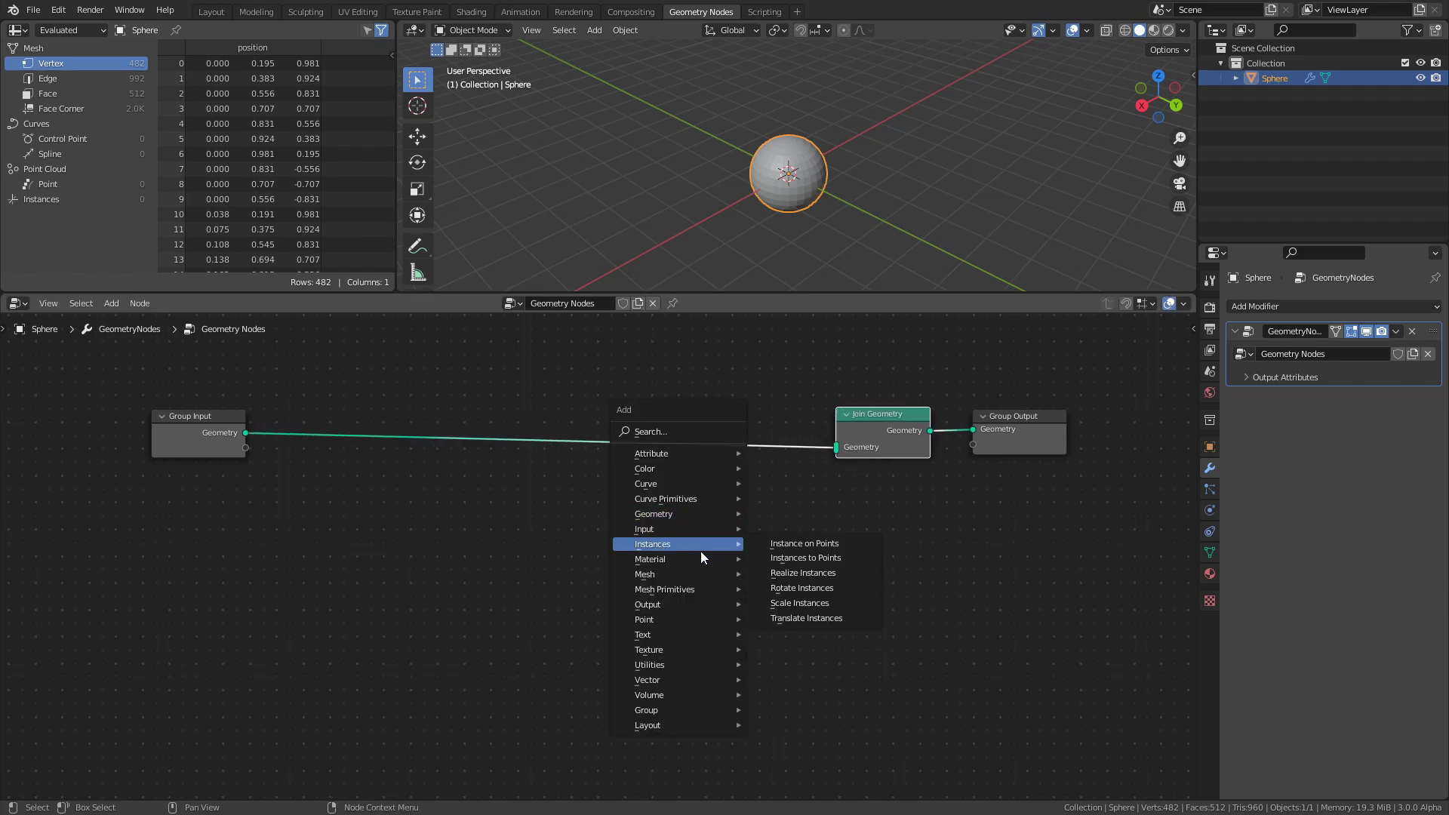
{"action": "left_click", "coordinate": [789, 545]}
{"action": "left_click", "coordinate": [664, 498]}
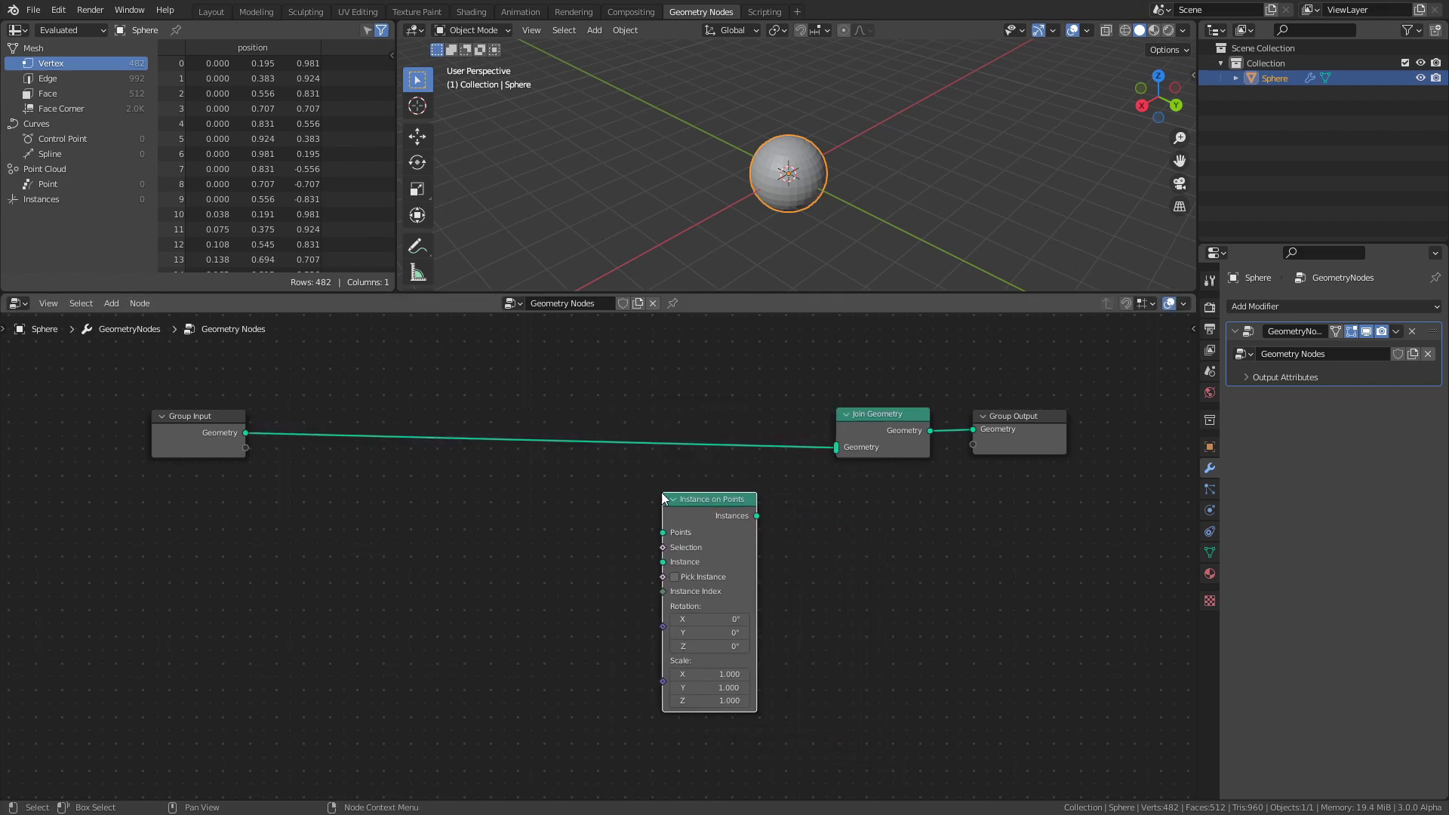
Add an Align Euler to Vector node to the left of the Instance on Points node.
{"action": "key", "text": "shift+a"}
{"action": "type", "text": "a"}
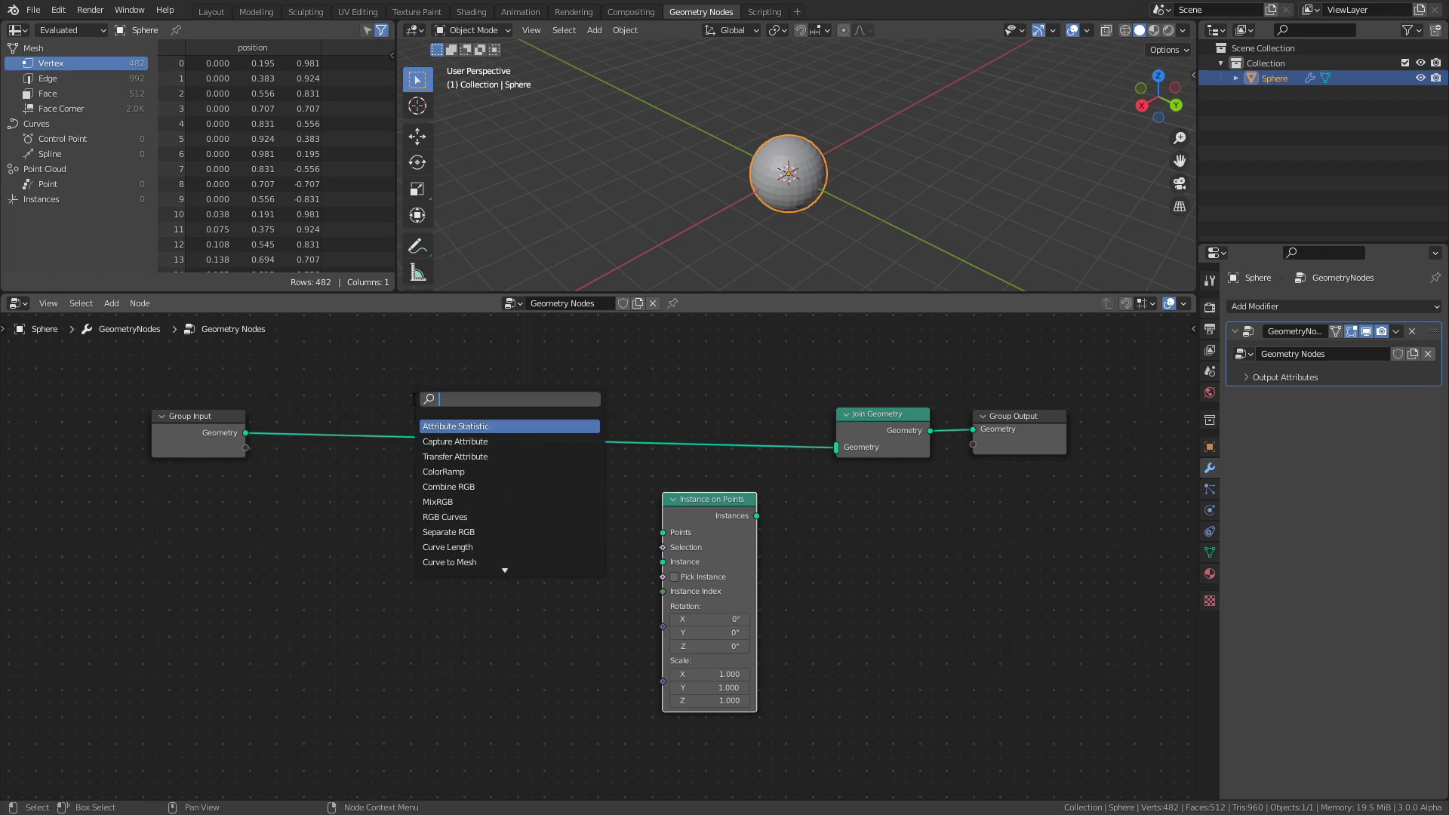
{"action": "type", "text": "lig"}
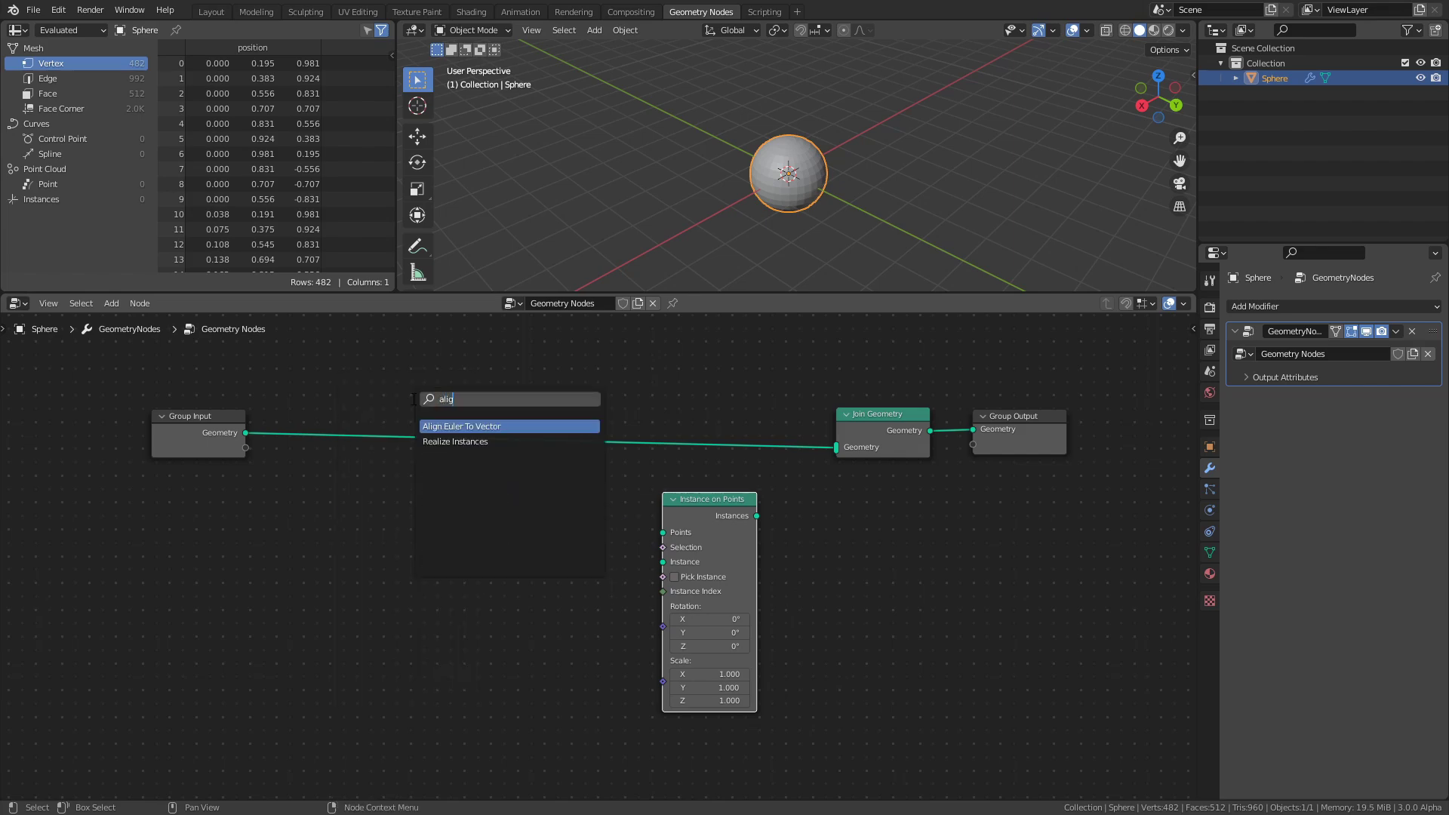
{"action": "left_click", "coordinate": [461, 427]}
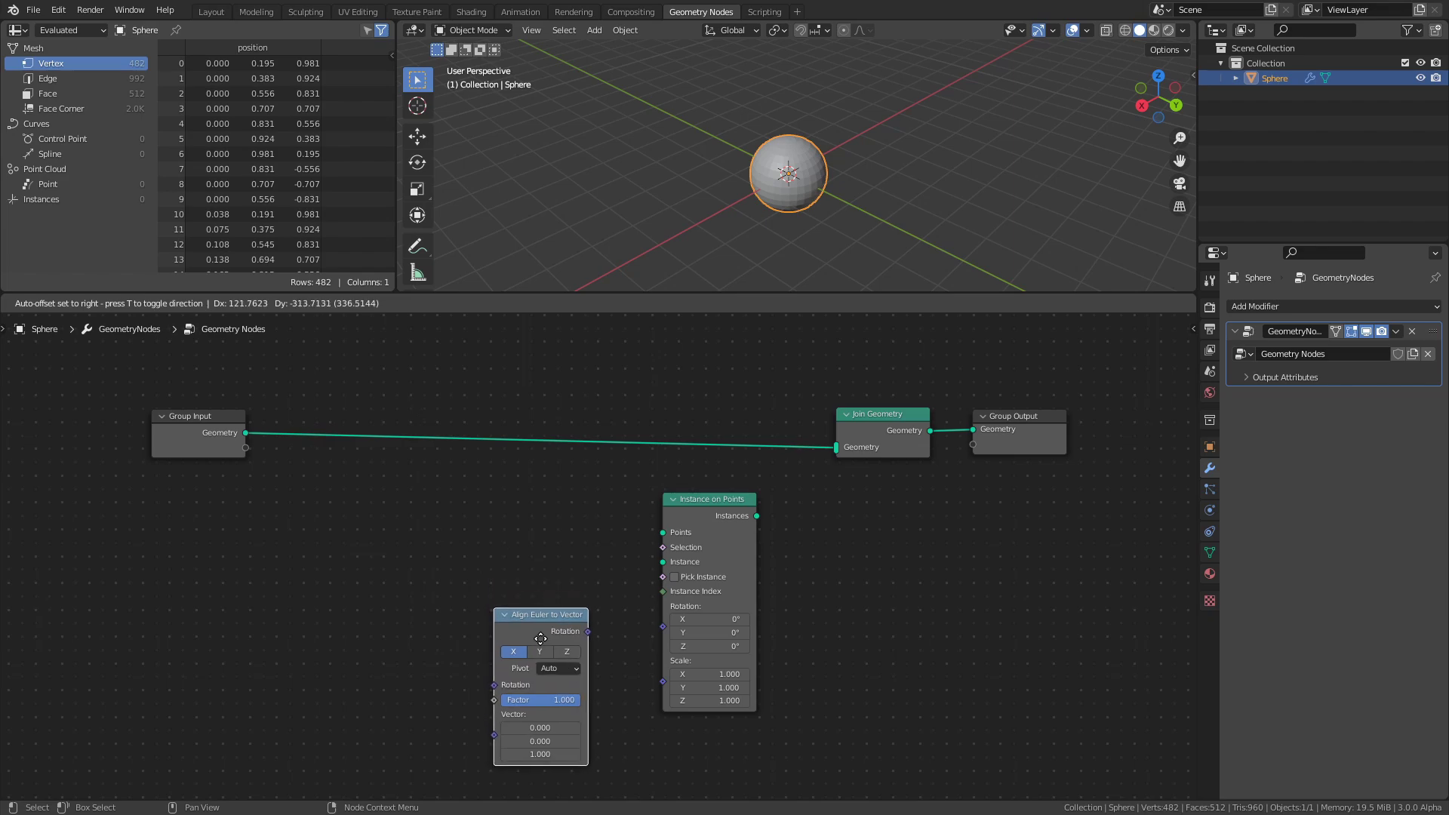
{"action": "left_click", "coordinate": [540, 638]}
Add a Cylinder mesh primitive node below Group Input.
{"action": "key", "text": "shift+a"}
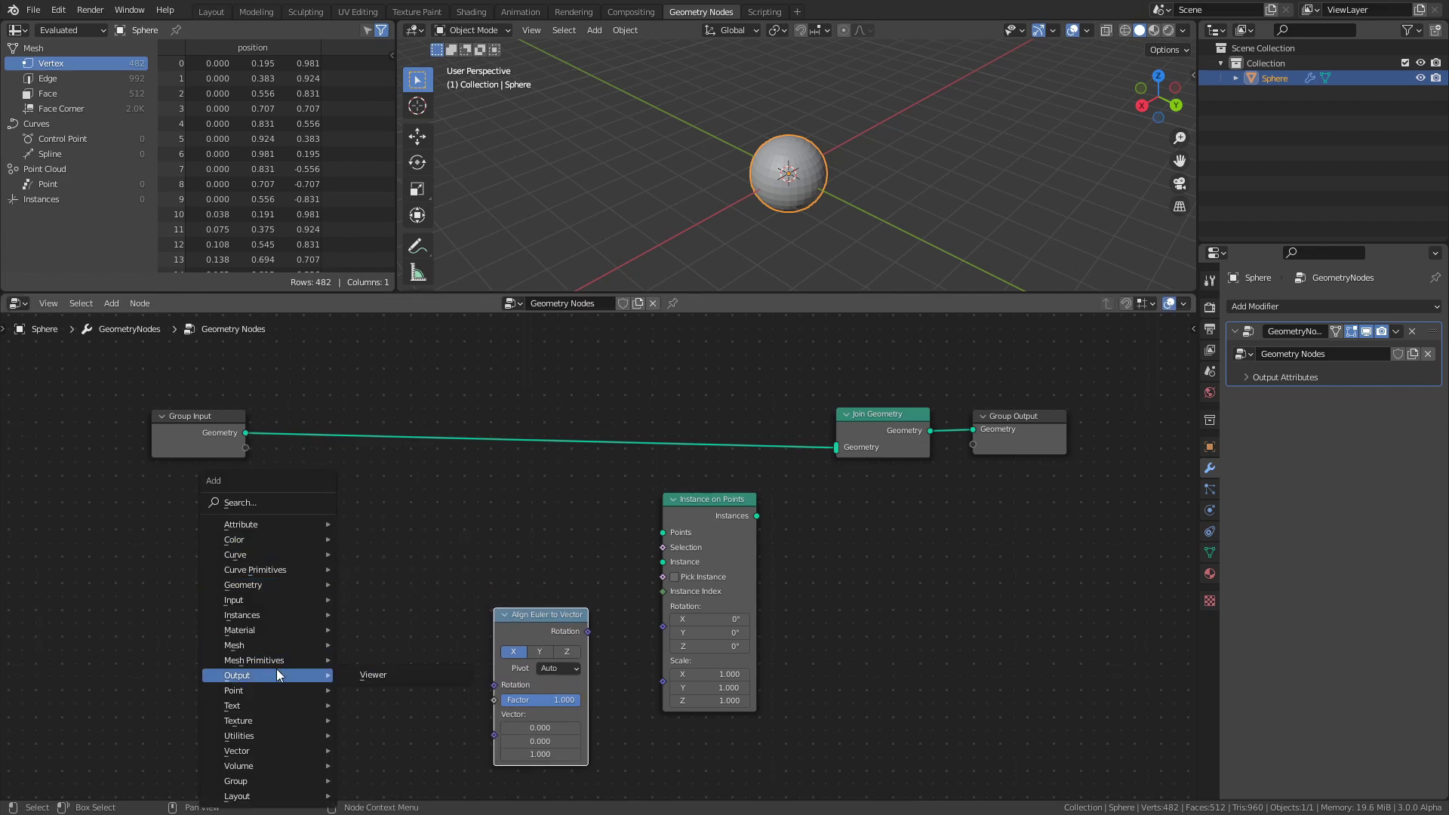
{"action": "mouse_move", "coordinate": [275, 663]}
{"action": "left_click", "coordinate": [378, 689]}
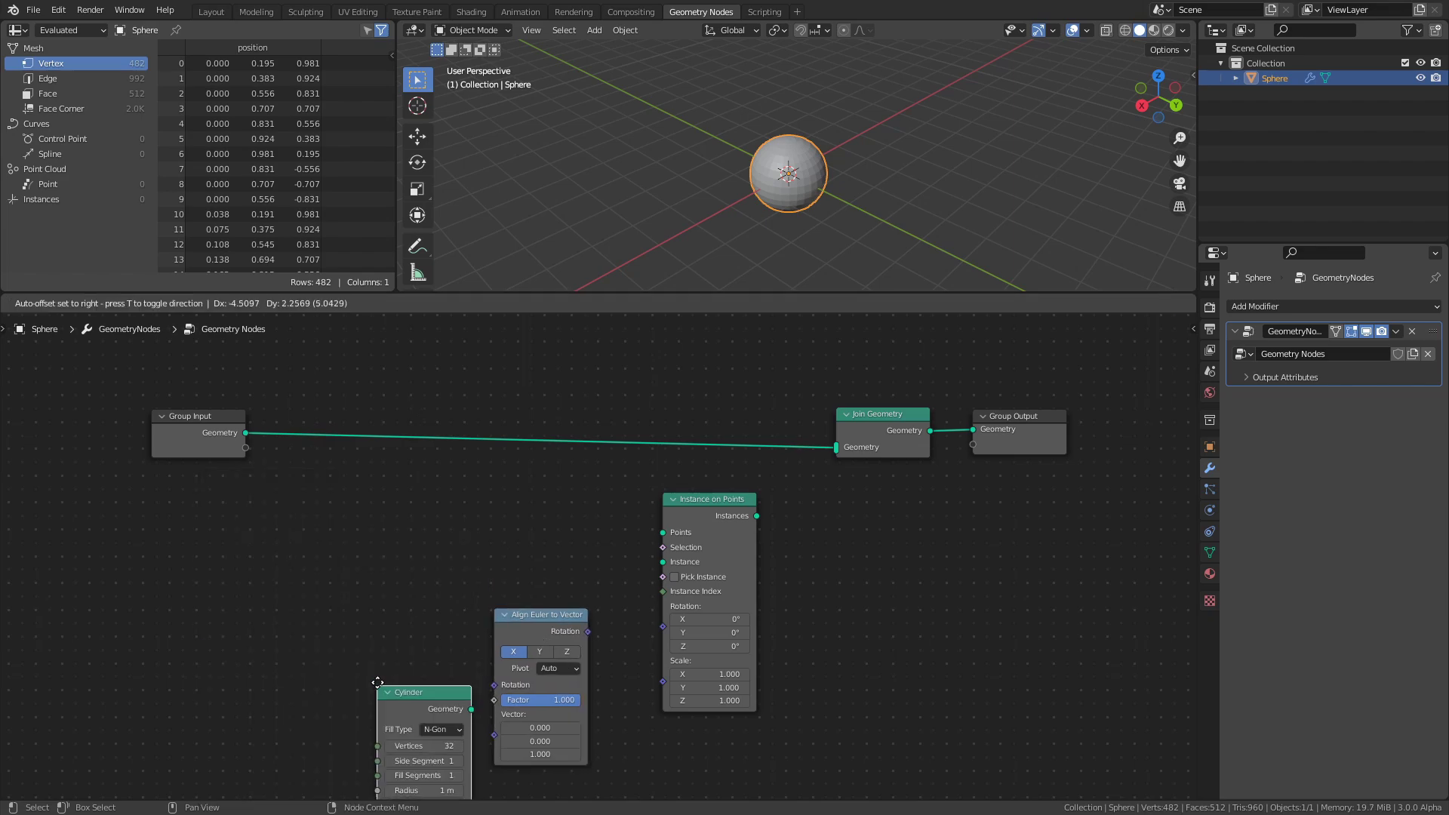
{"action": "left_click", "coordinate": [151, 485]}
Add a Normal input node to the left of Align Euler to Vector.
{"action": "key", "text": "shift+a"}
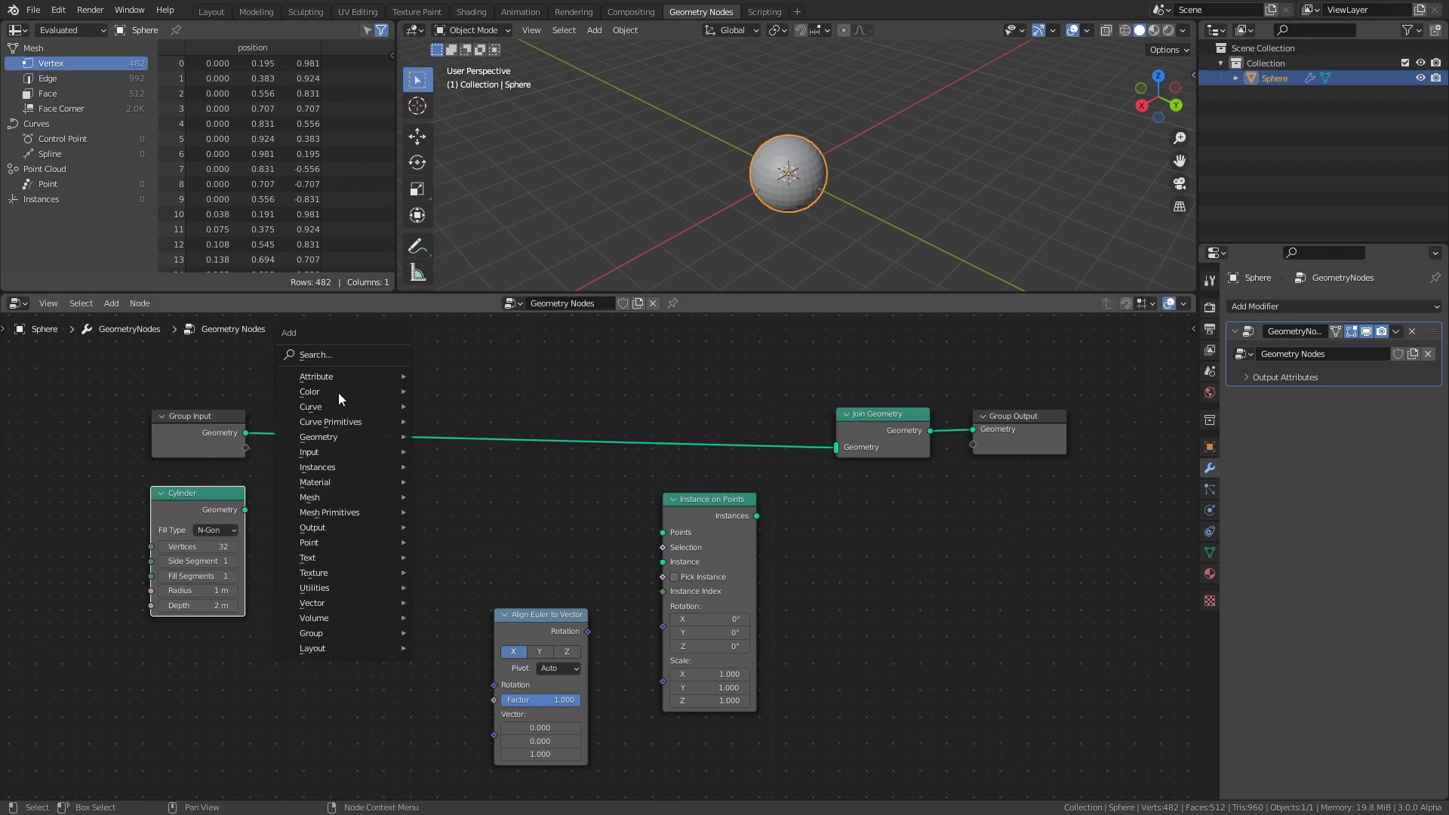
{"action": "left_click", "coordinate": [329, 354]}
{"action": "type", "text": "norma"}
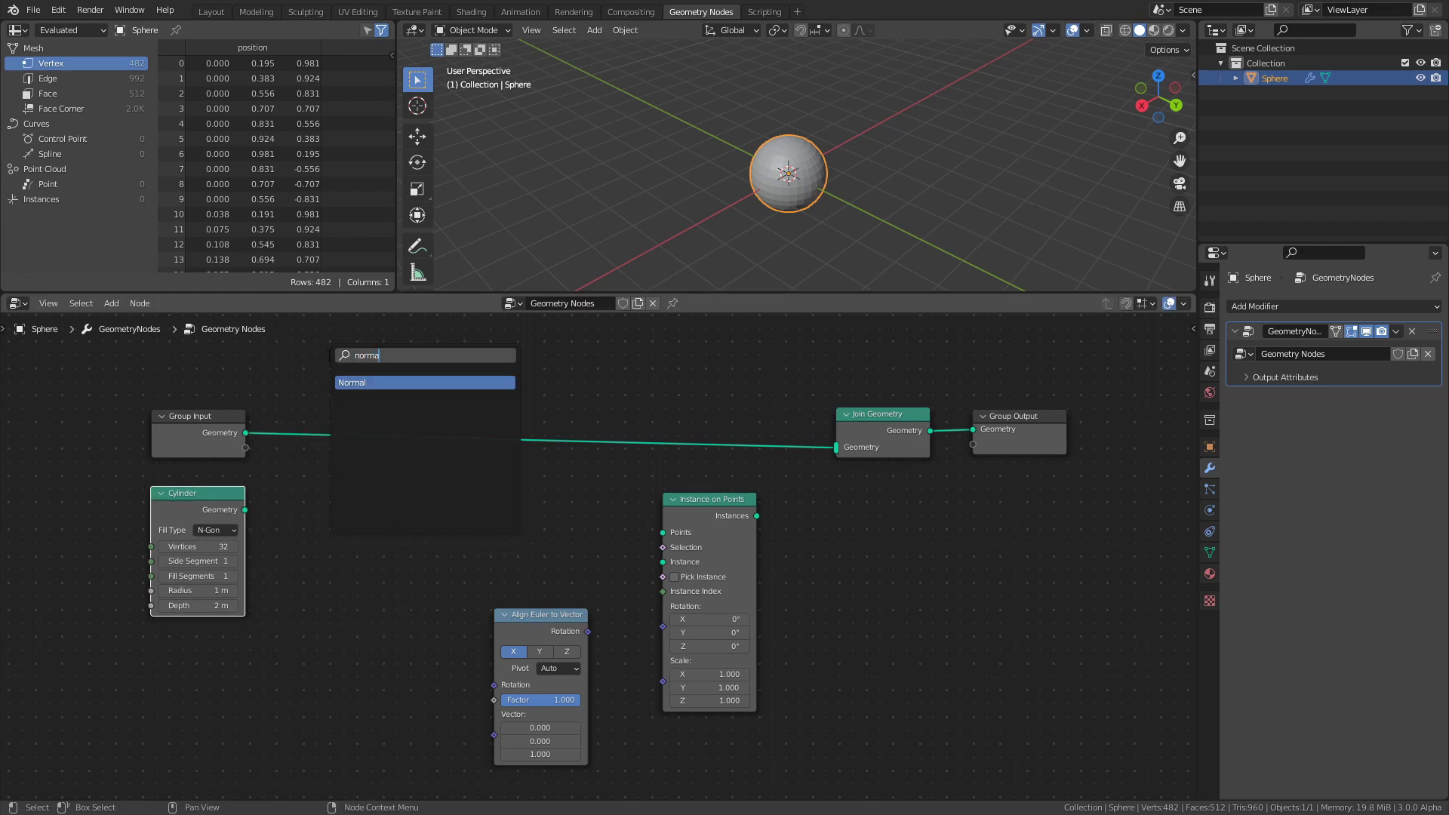
{"action": "left_click", "coordinate": [356, 383]}
{"action": "left_click", "coordinate": [370, 749]}
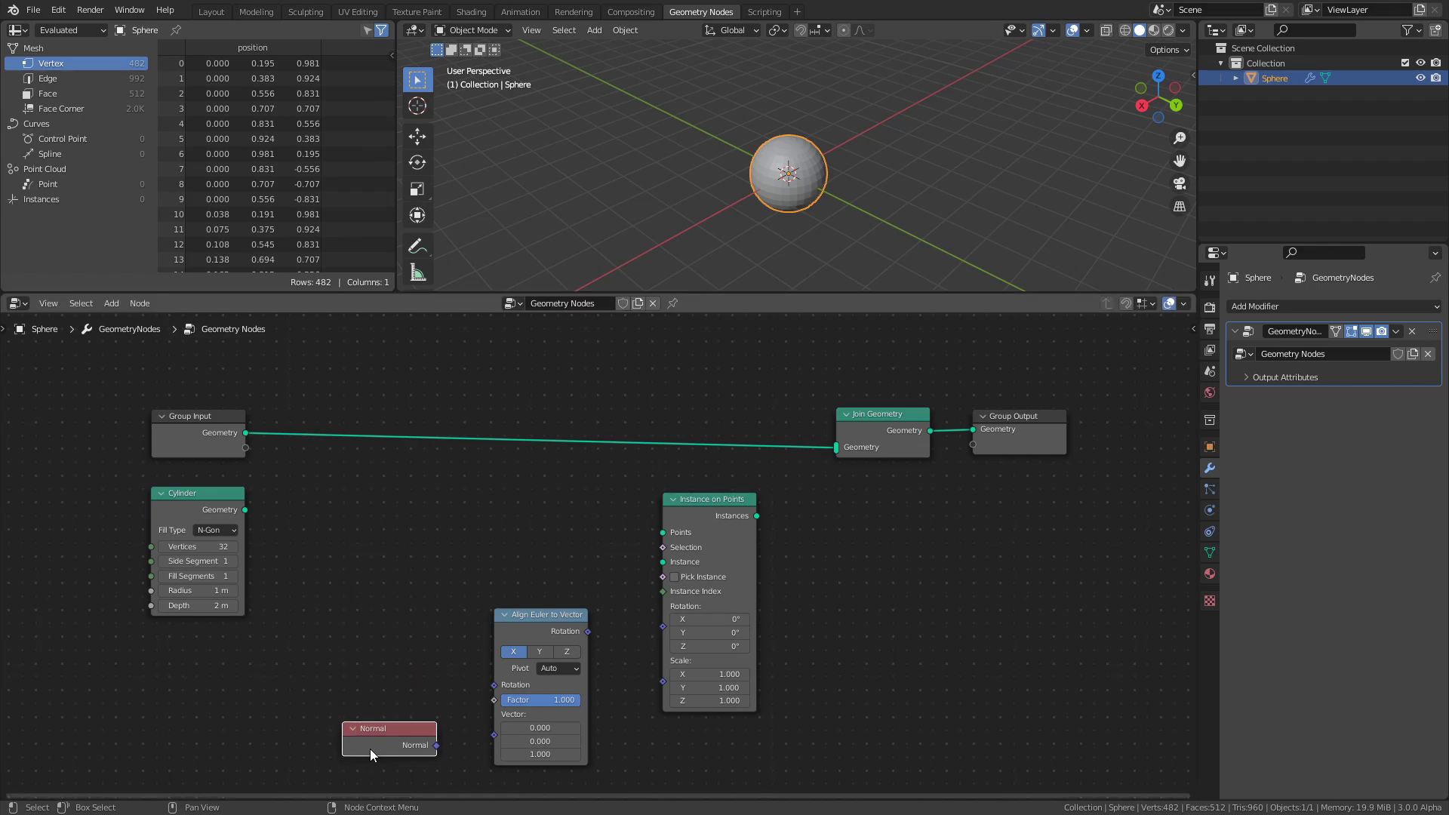
Reposition the Cylinder node between Group Input and Instance on Points, above the Normal node, and save the file.
{"action": "middle_click_drag", "start_coordinate": [408, 666], "coordinate": [412, 607]}
{"action": "left_click_drag", "start_coordinate": [201, 438], "coordinate": [384, 520]}
{"action": "middle_click_drag", "start_coordinate": [462, 522], "coordinate": [452, 502]}
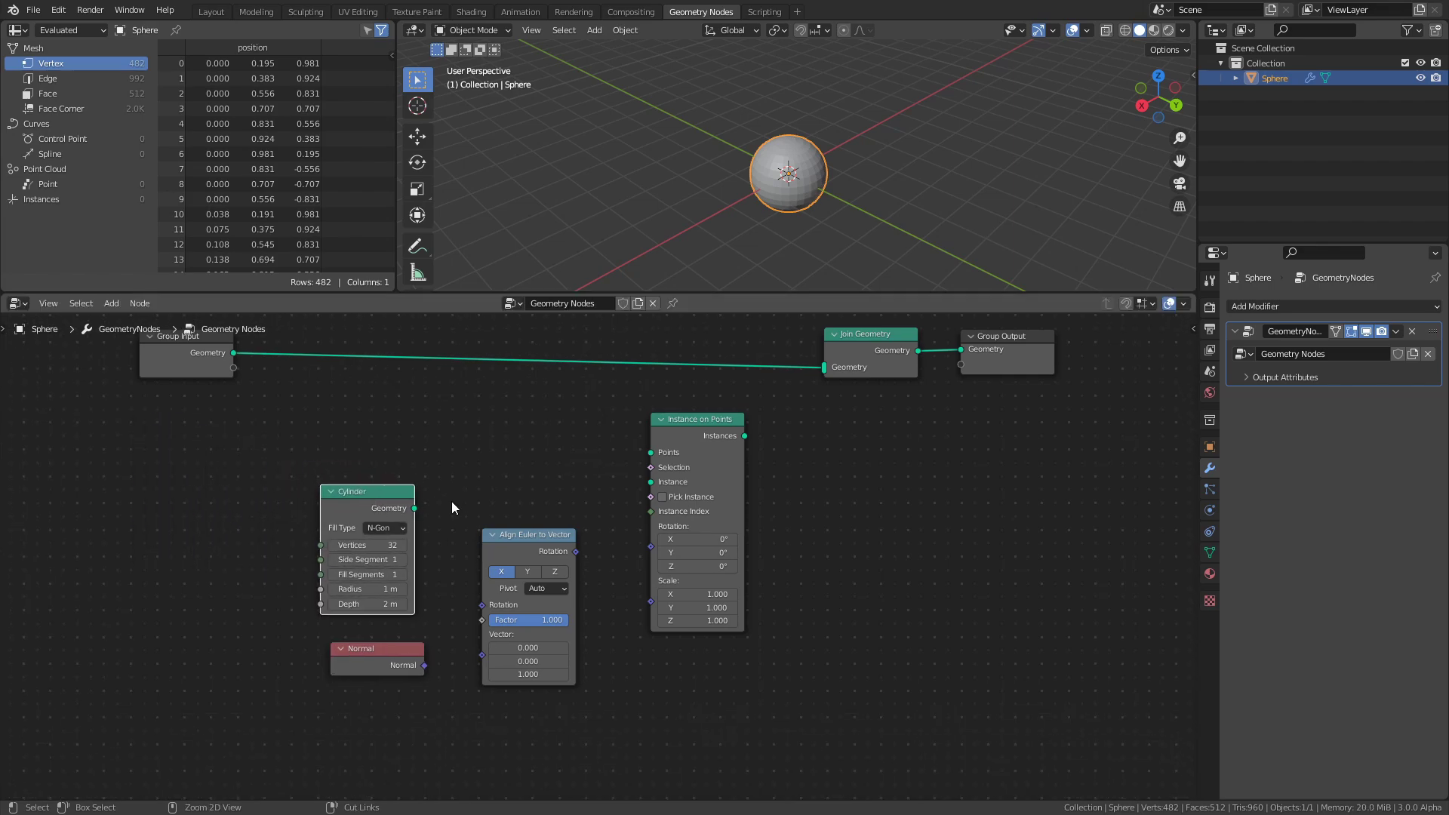
{"action": "key", "text": "ctrl+s"}
{"action": "left_click_drag", "start_coordinate": [382, 498], "coordinate": [291, 494]}
{"action": "key", "text": "ctrl+s"}
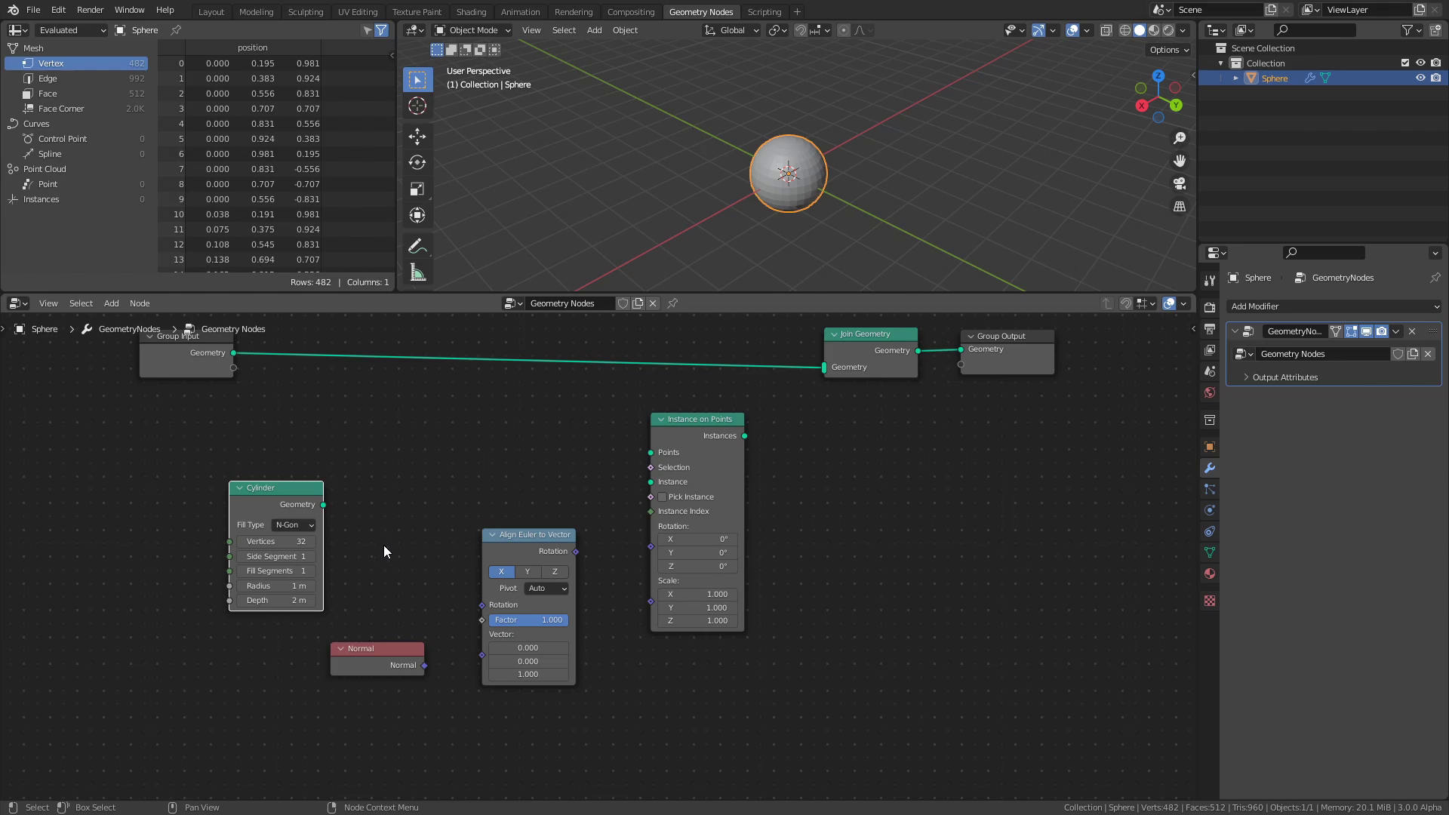
{"action": "key", "text": "g"}
{"action": "left_click", "coordinate": [475, 496]}
Link the Cylinder geometry to Instance and the Group Input geometry to Points on Instance on Points, and save.
{"action": "left_click_drag", "start_coordinate": [416, 456], "coordinate": [632, 477]}
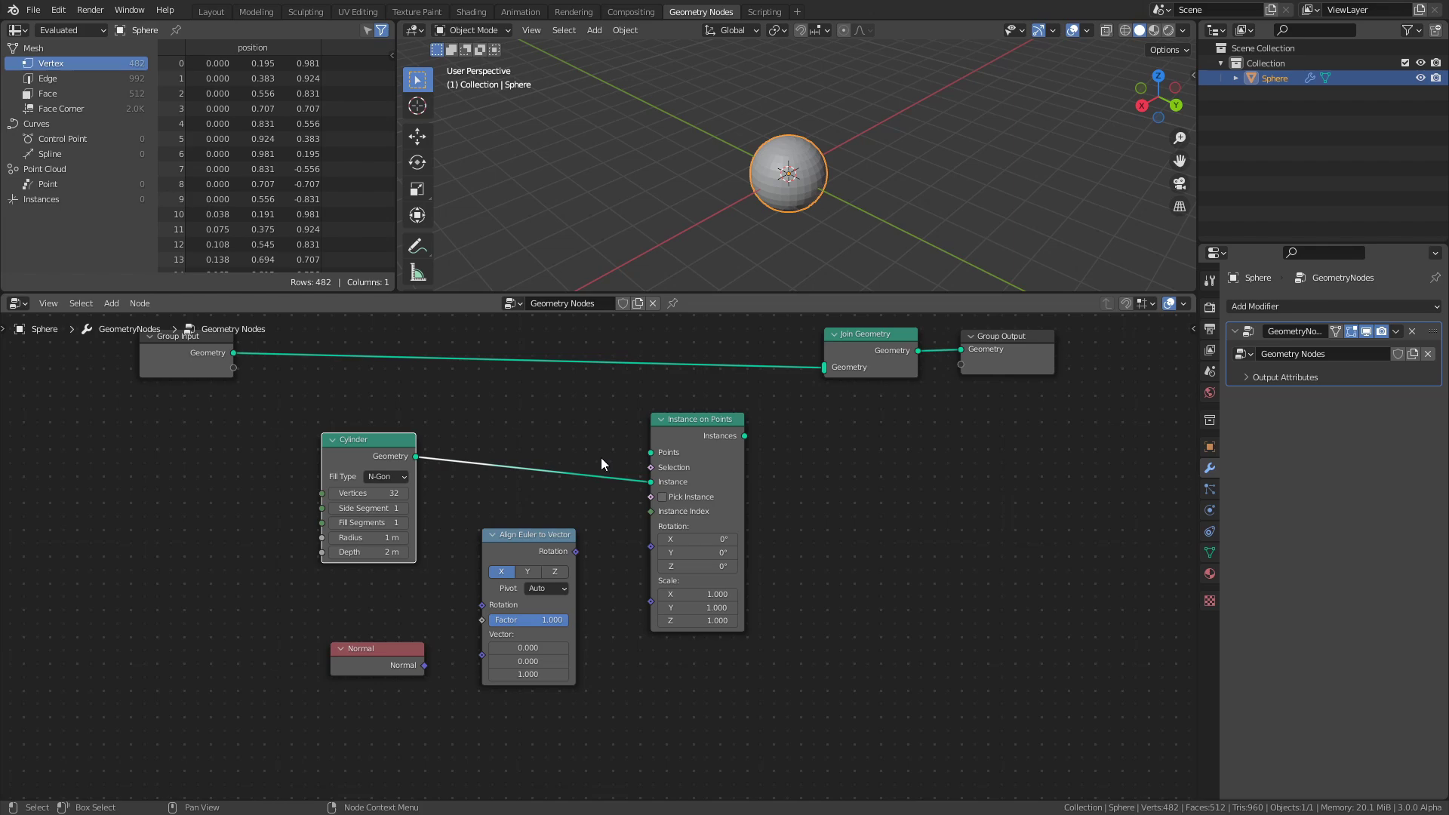
{"action": "left_click_drag", "start_coordinate": [231, 355], "coordinate": [642, 456]}
{"action": "key", "text": "ctrl+s"}
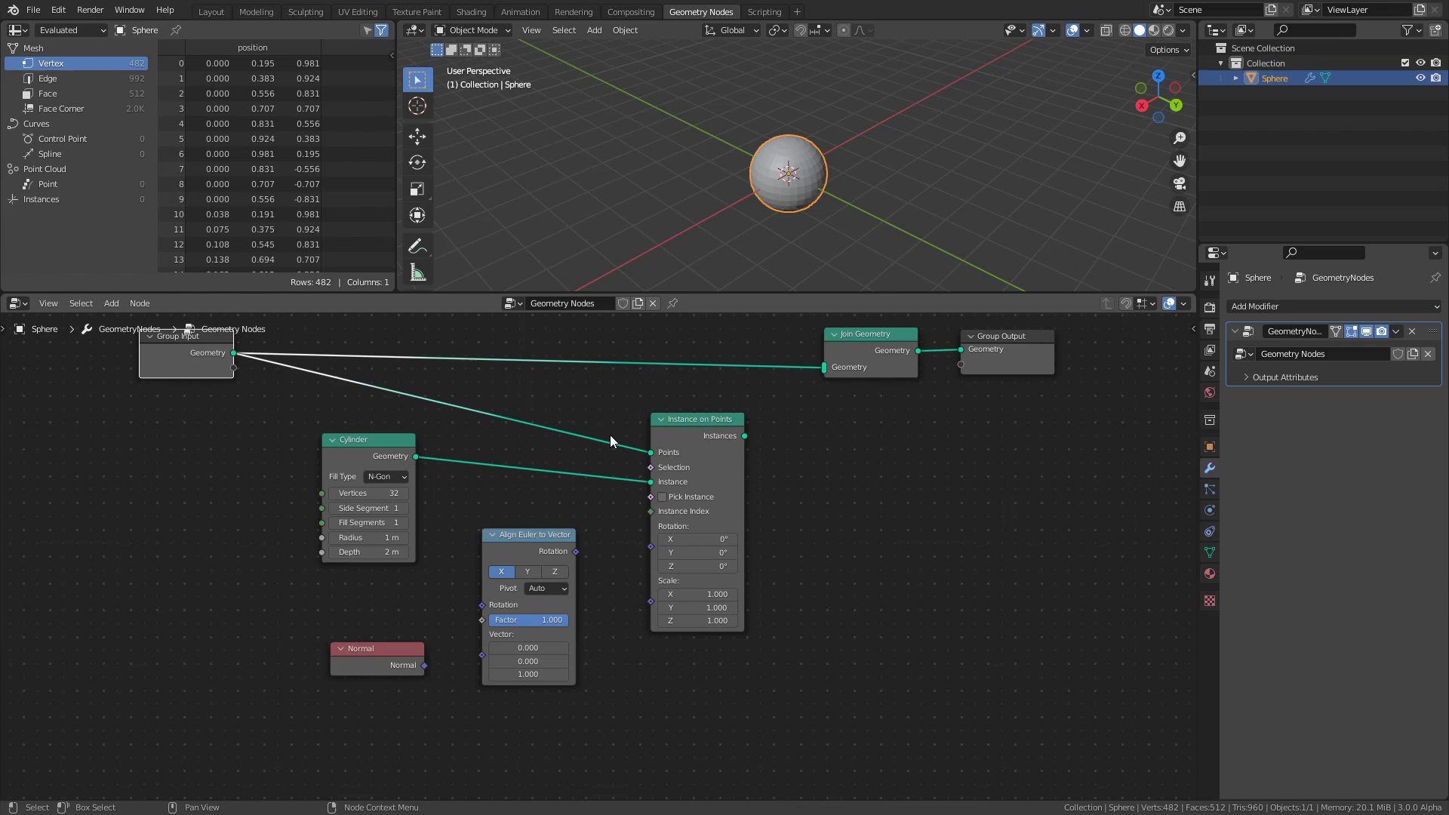
Link the Instances output of Instance on Points into Join Geometry and save the file.
{"action": "left_click_drag", "start_coordinate": [745, 436], "coordinate": [825, 376]}
{"action": "scroll", "coordinate": [845, 184], "scroll_direction": "up", "scroll_amount": 4}
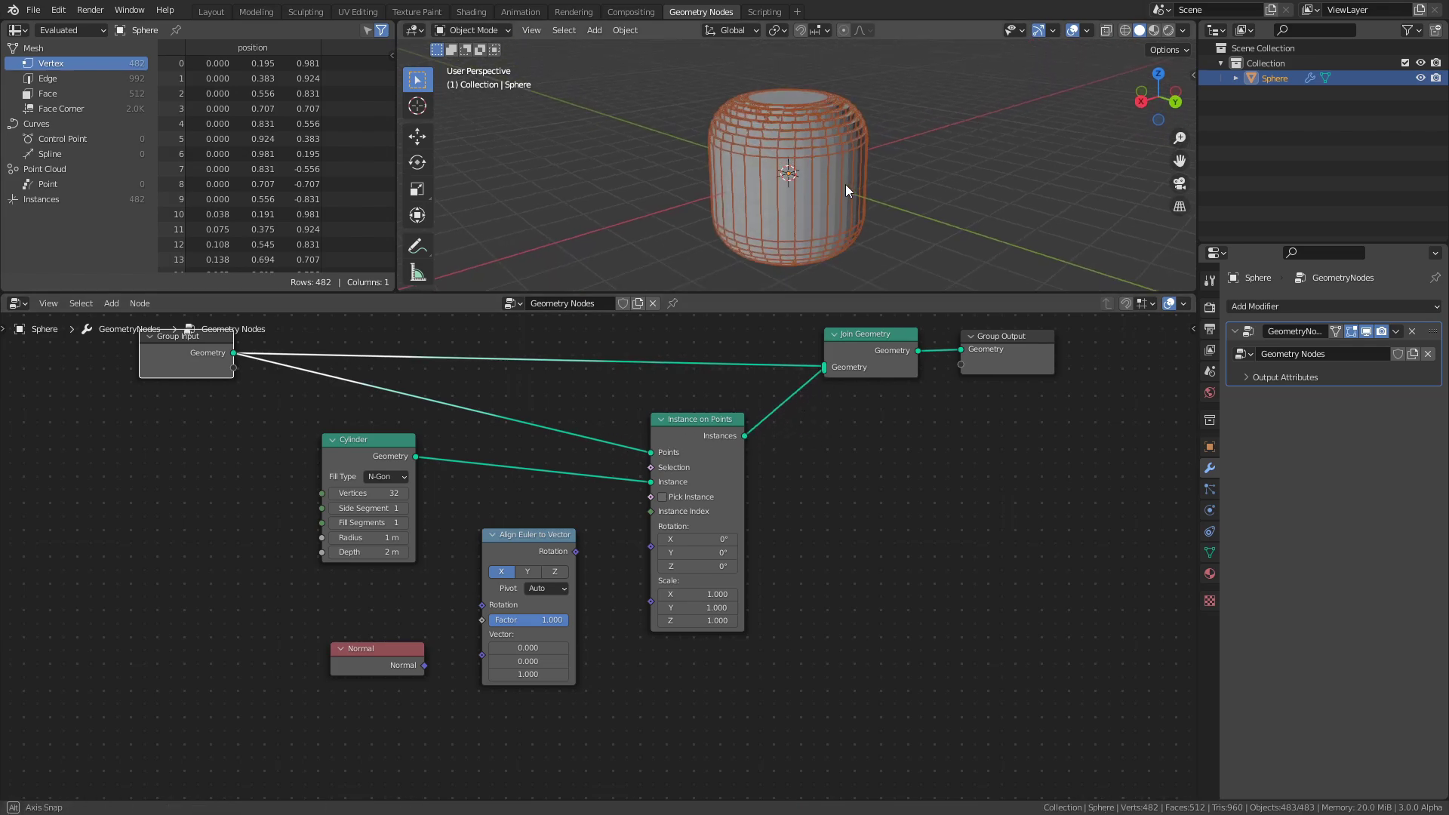
{"action": "middle_click_drag", "start_coordinate": [840, 188], "coordinate": [838, 170]}
{"action": "key", "text": "ctrl+s"}
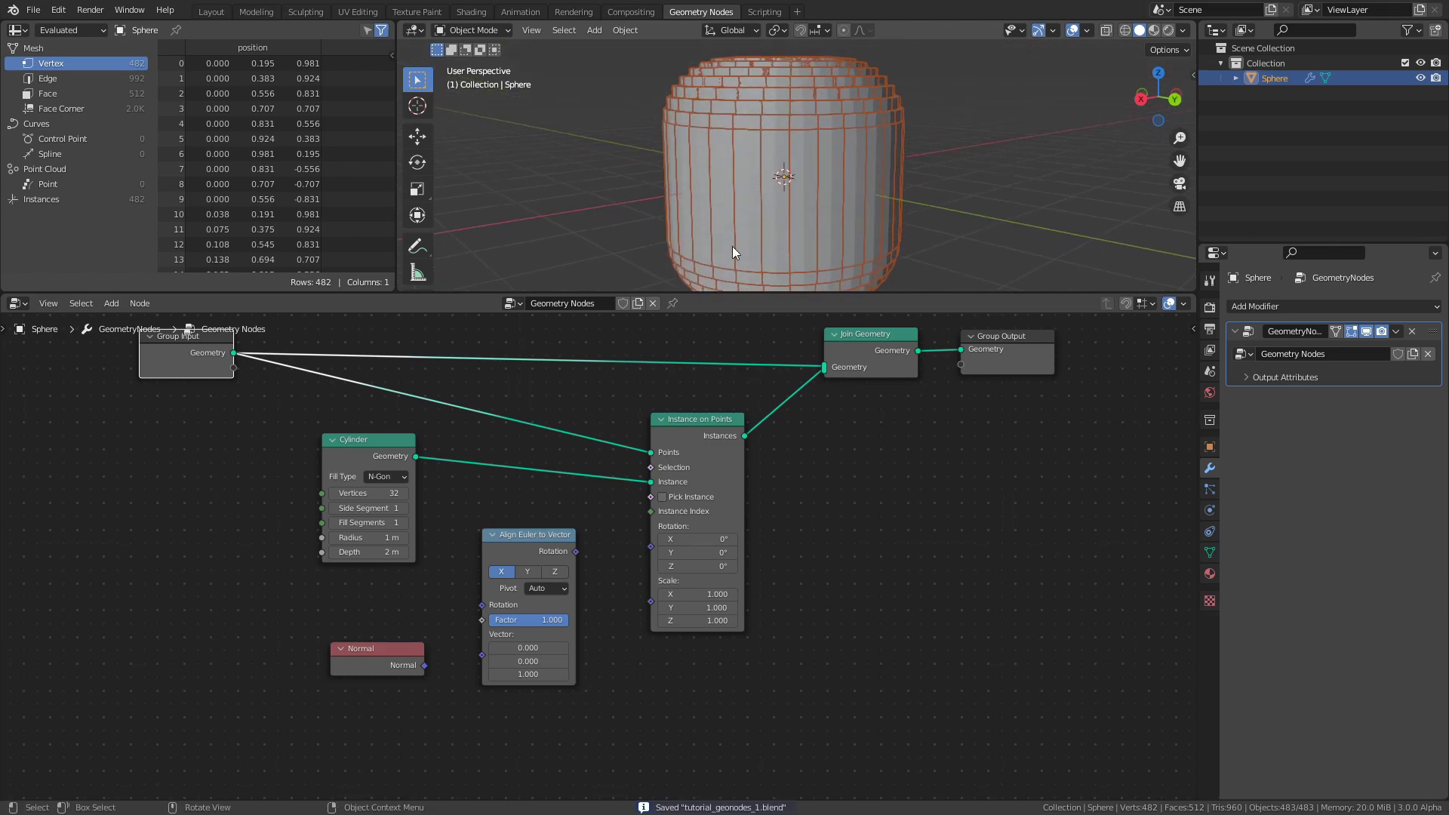
Set the Cylinder node to 5 vertices, a radius of 0.05 m and a depth of 0.25 m.
{"action": "scroll", "coordinate": [284, 475], "scroll_direction": "up", "scroll_amount": 2}
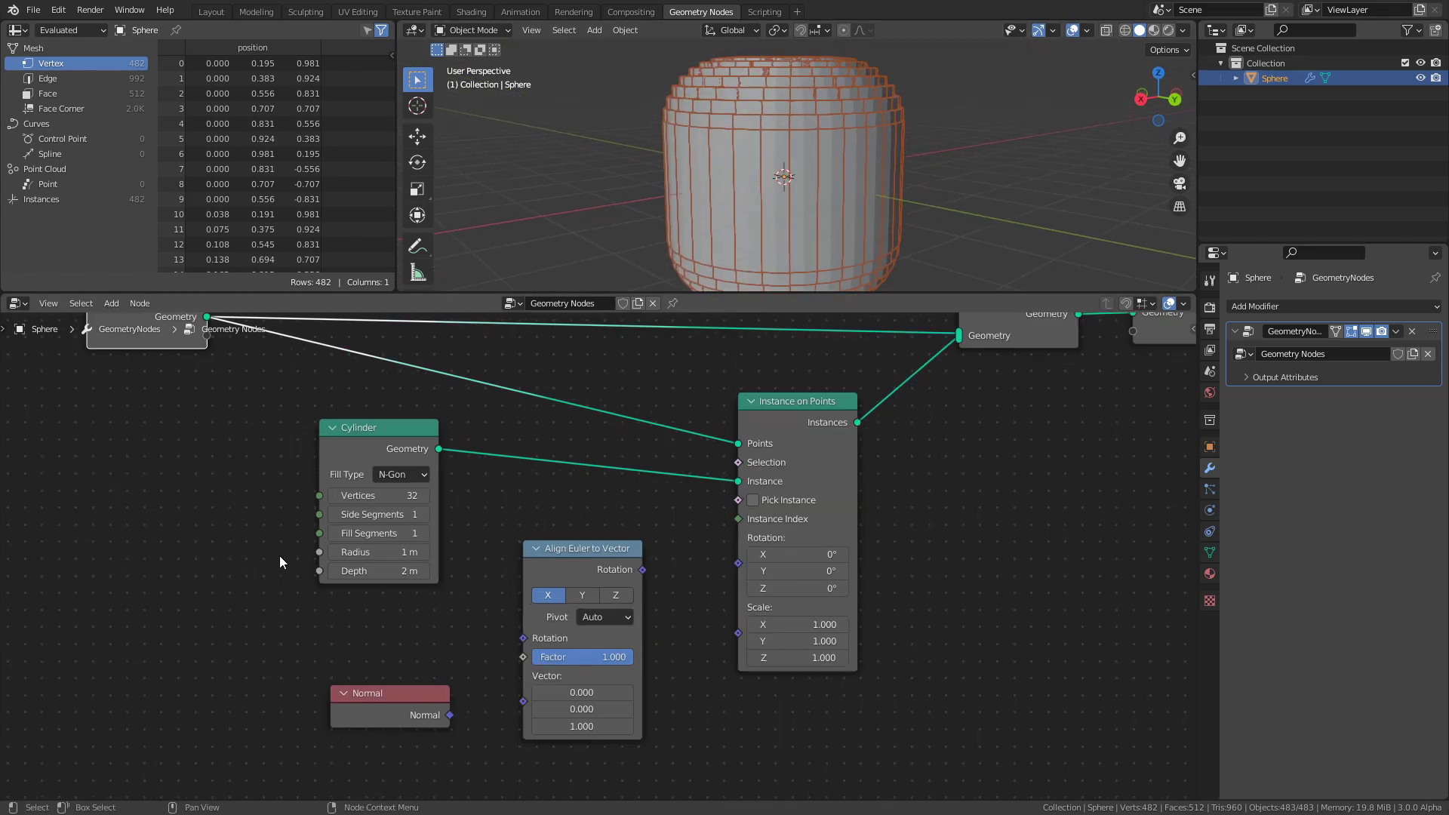
{"action": "left_click", "coordinate": [378, 570]}
{"action": "type", "text": "0.25"}
{"action": "key", "text": "Return"}
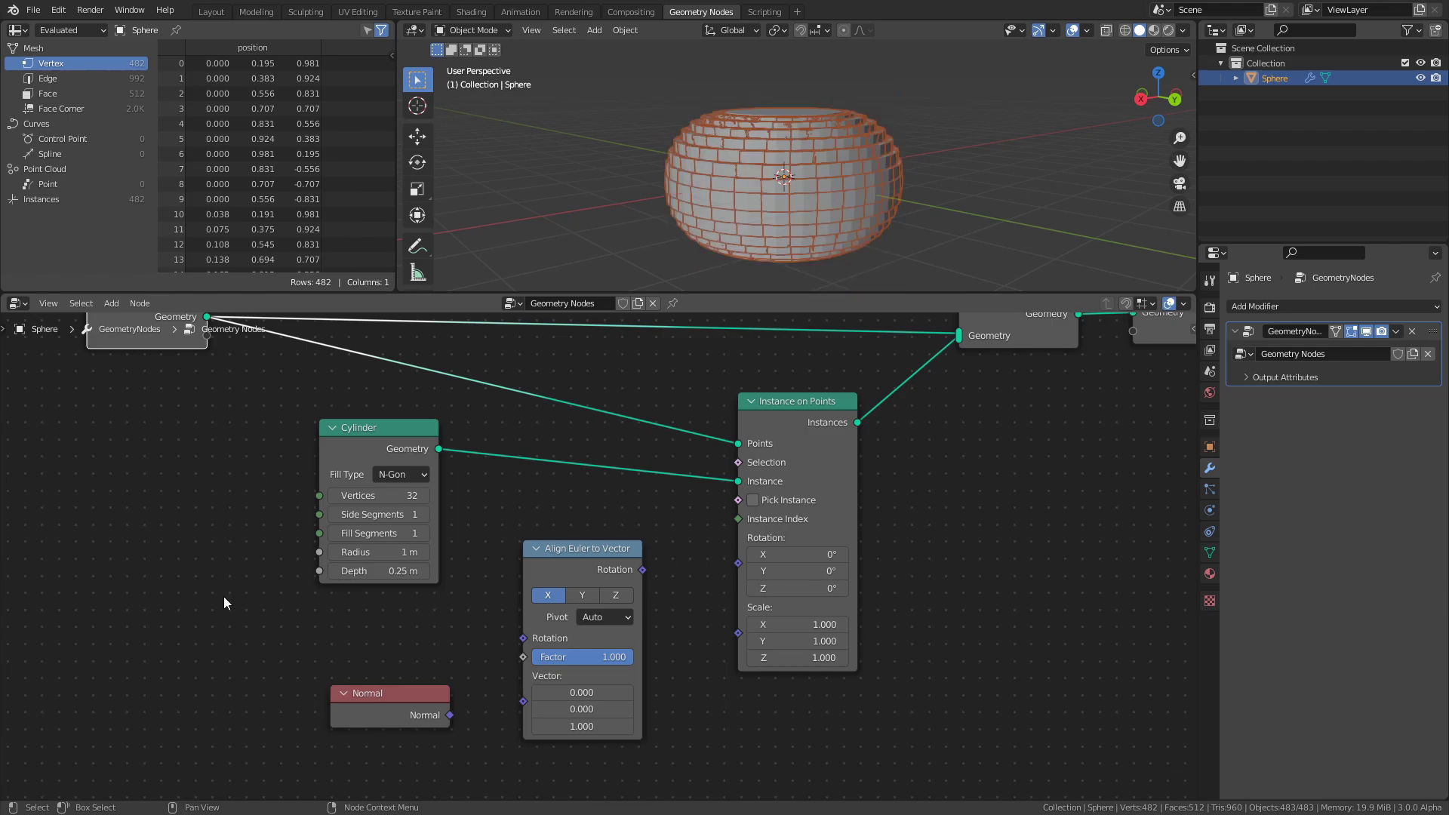
{"action": "left_click", "coordinate": [376, 552]}
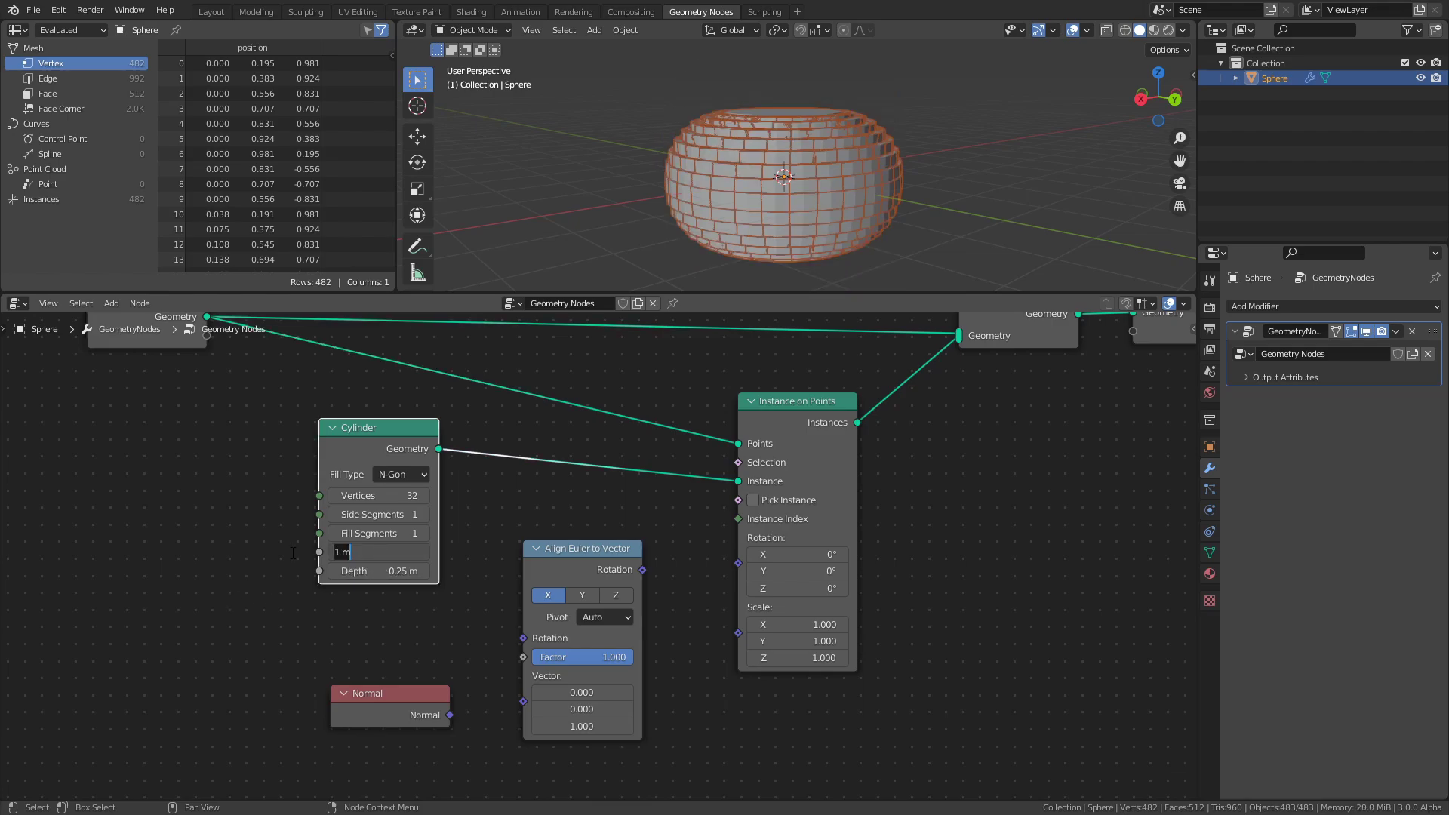
{"action": "type", "text": "0.05"}
{"action": "key", "text": "Return"}
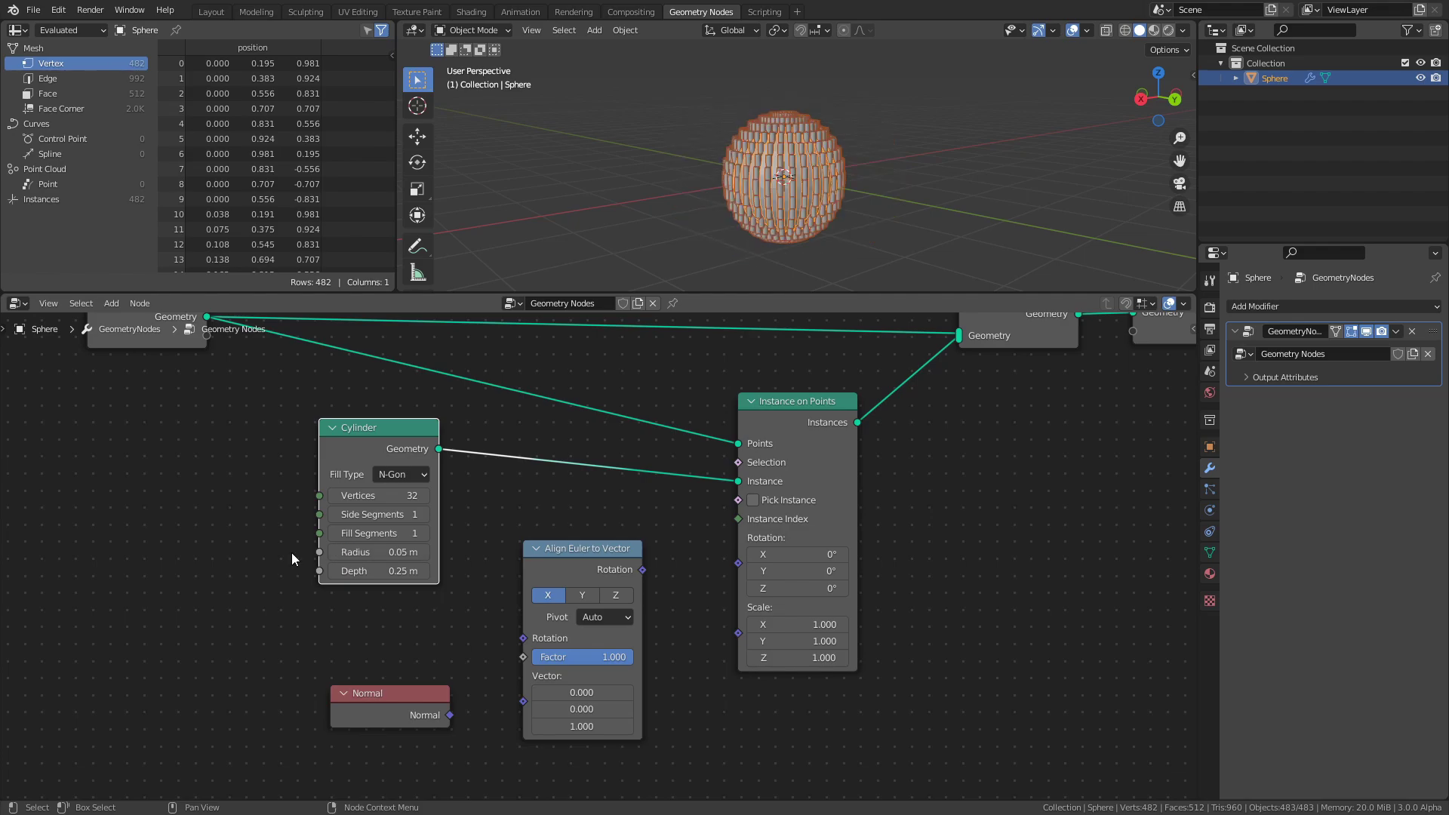
{"action": "left_click", "coordinate": [359, 492]}
{"action": "type", "text": "5"}
{"action": "key", "text": "Return"}
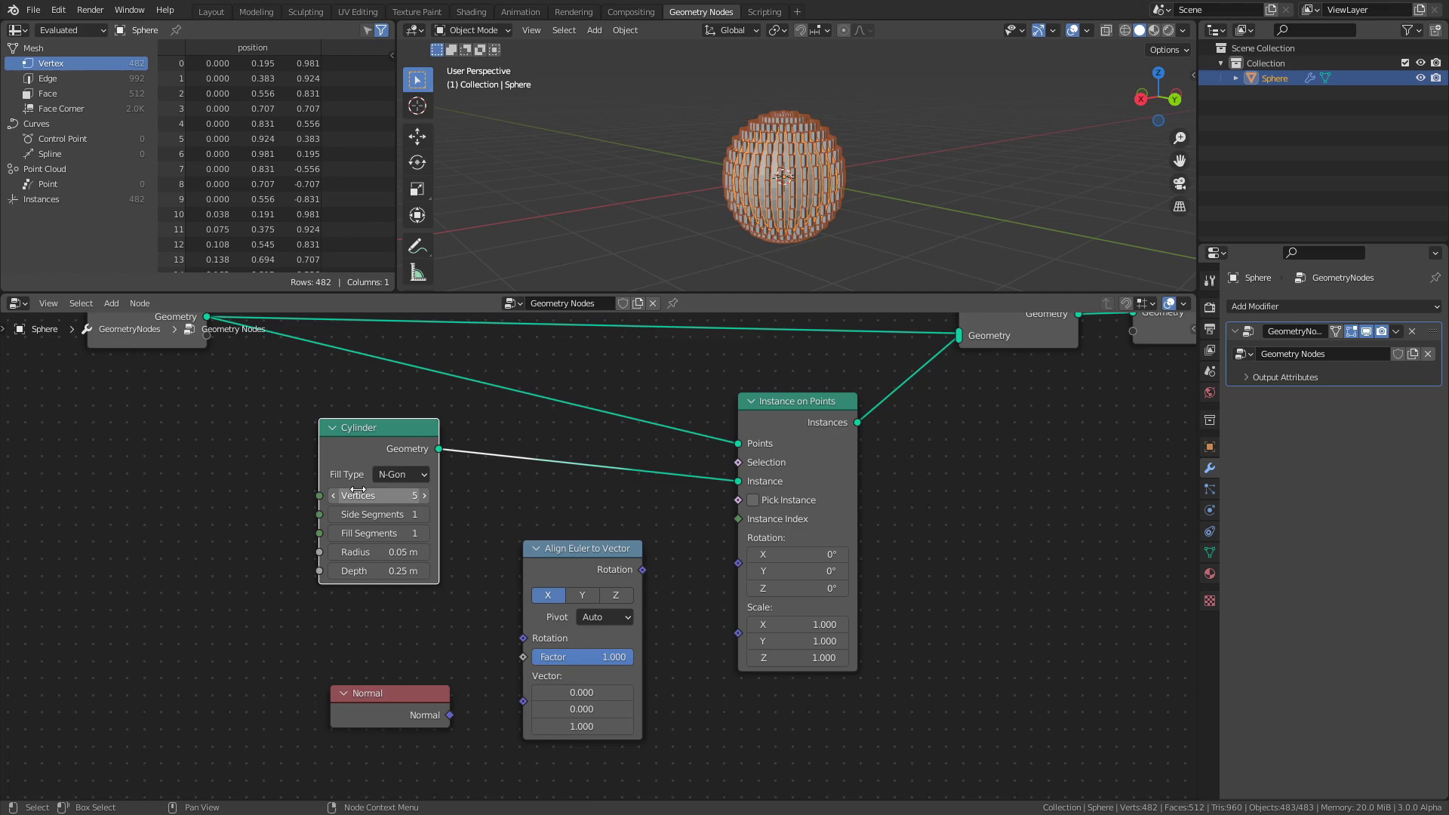
Deselect the sphere in the viewport to see the cylinder instances without outlines, and save the file.
{"action": "scroll", "coordinate": [896, 189], "scroll_direction": "up", "scroll_amount": 8}
{"action": "middle_click_drag", "start_coordinate": [891, 154], "coordinate": [808, 199]}
{"action": "key", "text": "alt+a"}
{"action": "scroll", "coordinate": [808, 199], "scroll_direction": "down", "scroll_amount": 3}
{"action": "key", "text": "ctrl+s"}
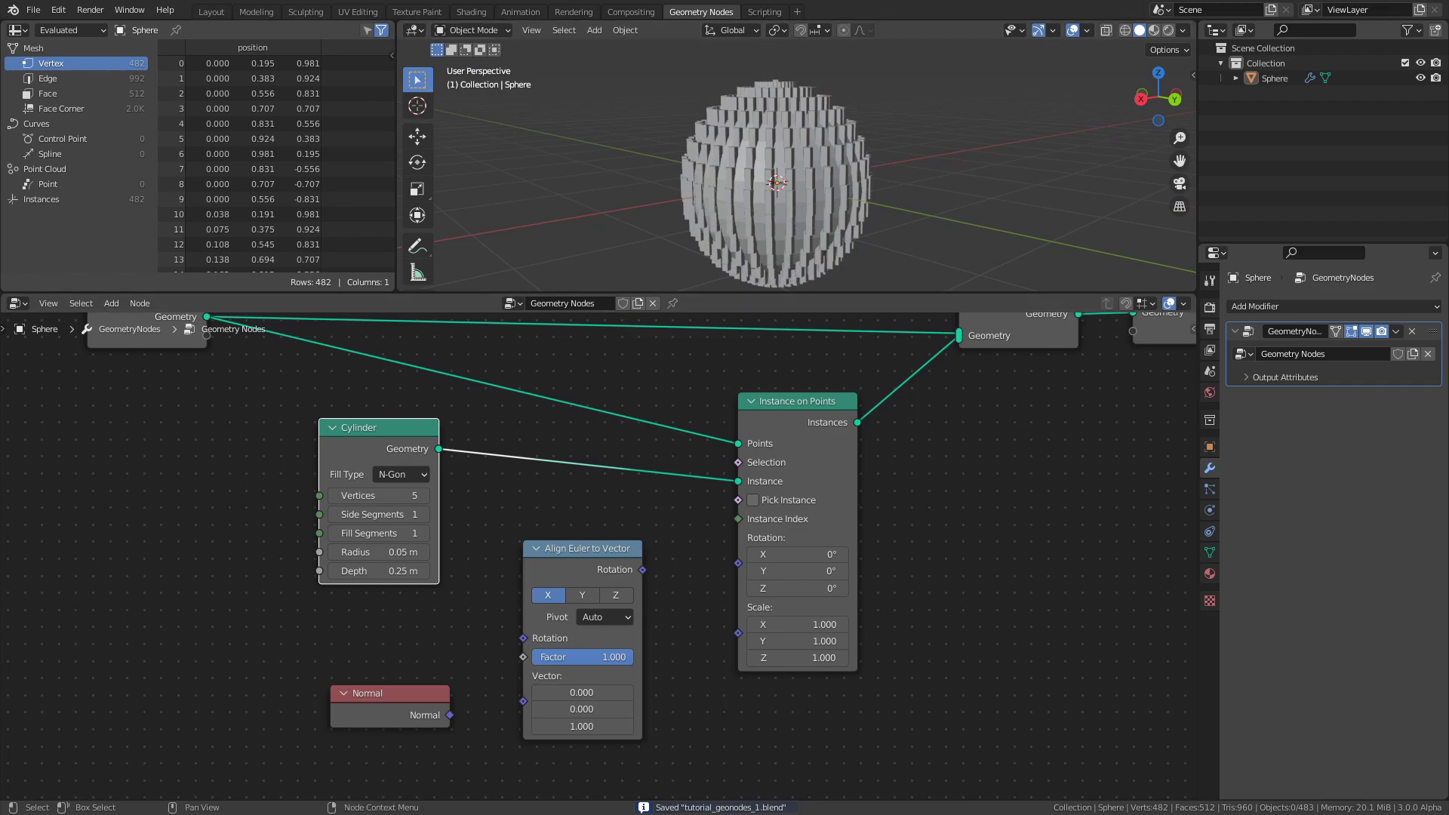
Link Normal to the Vector input of Align Euler to Vector, and its Rotation output to Instance on Points' Rotation.
{"action": "left_click", "coordinate": [224, 457]}
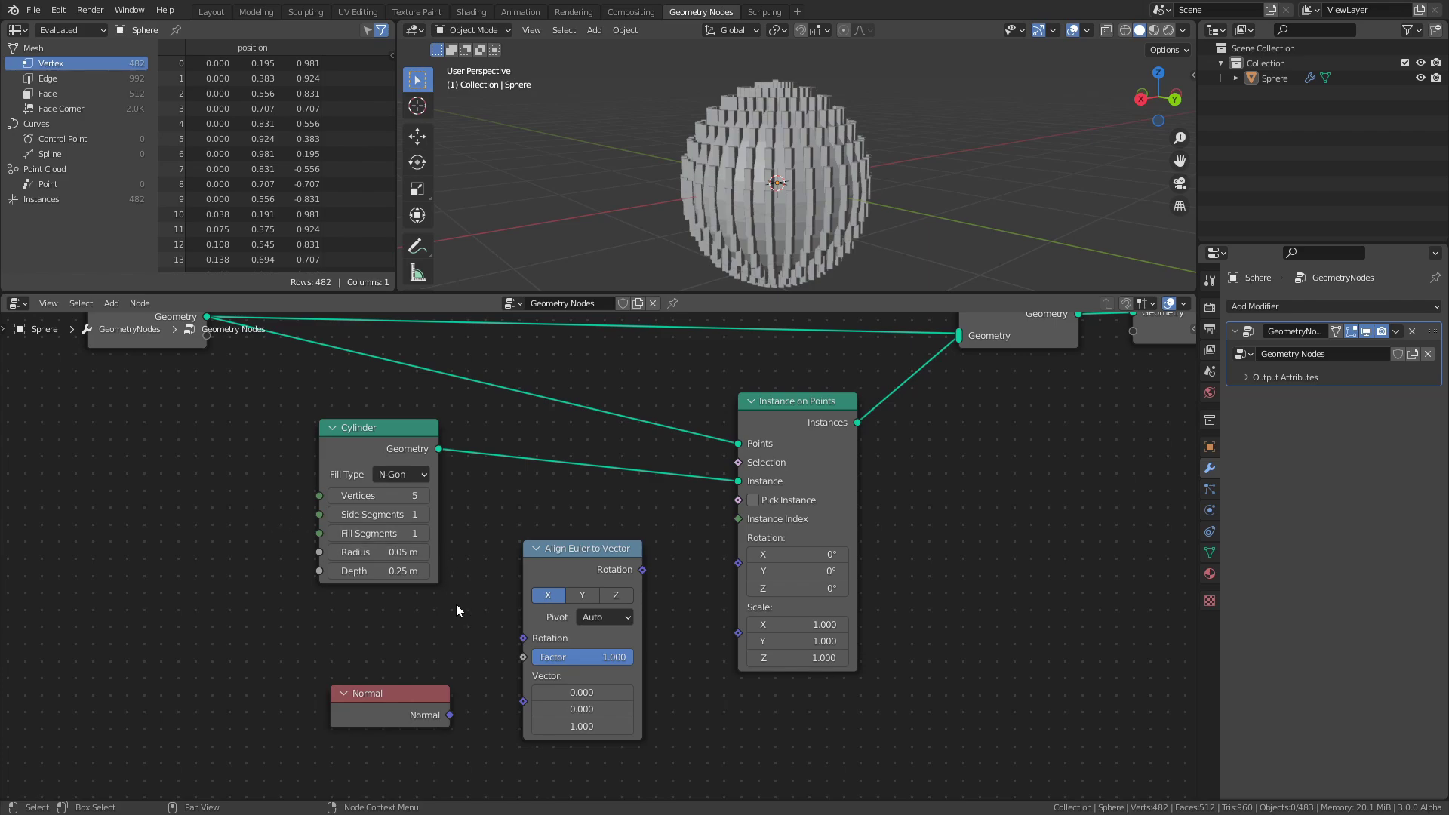
{"action": "left_click_drag", "start_coordinate": [450, 715], "coordinate": [537, 707]}
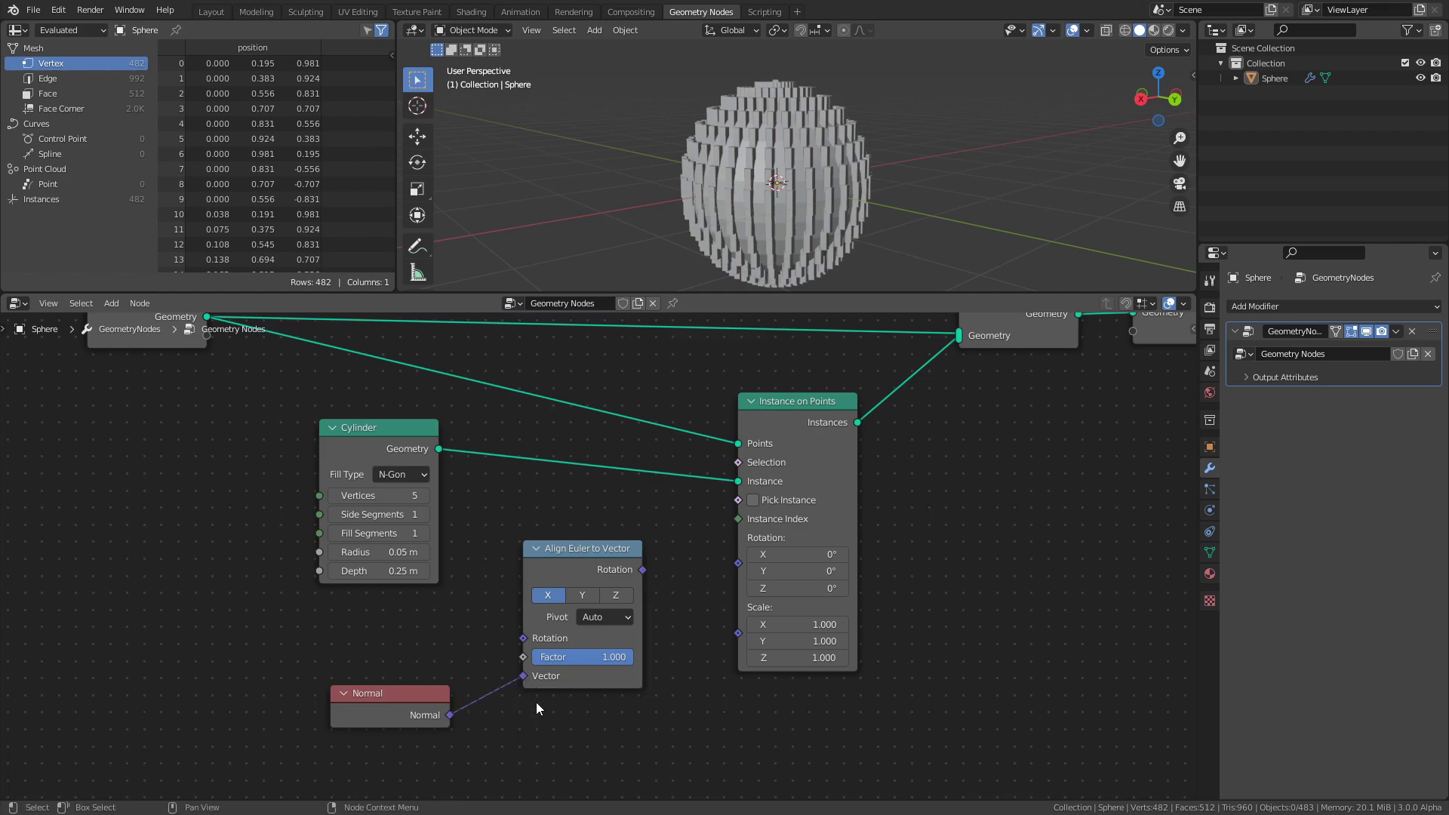
{"action": "left_click_drag", "start_coordinate": [642, 569], "coordinate": [741, 566]}
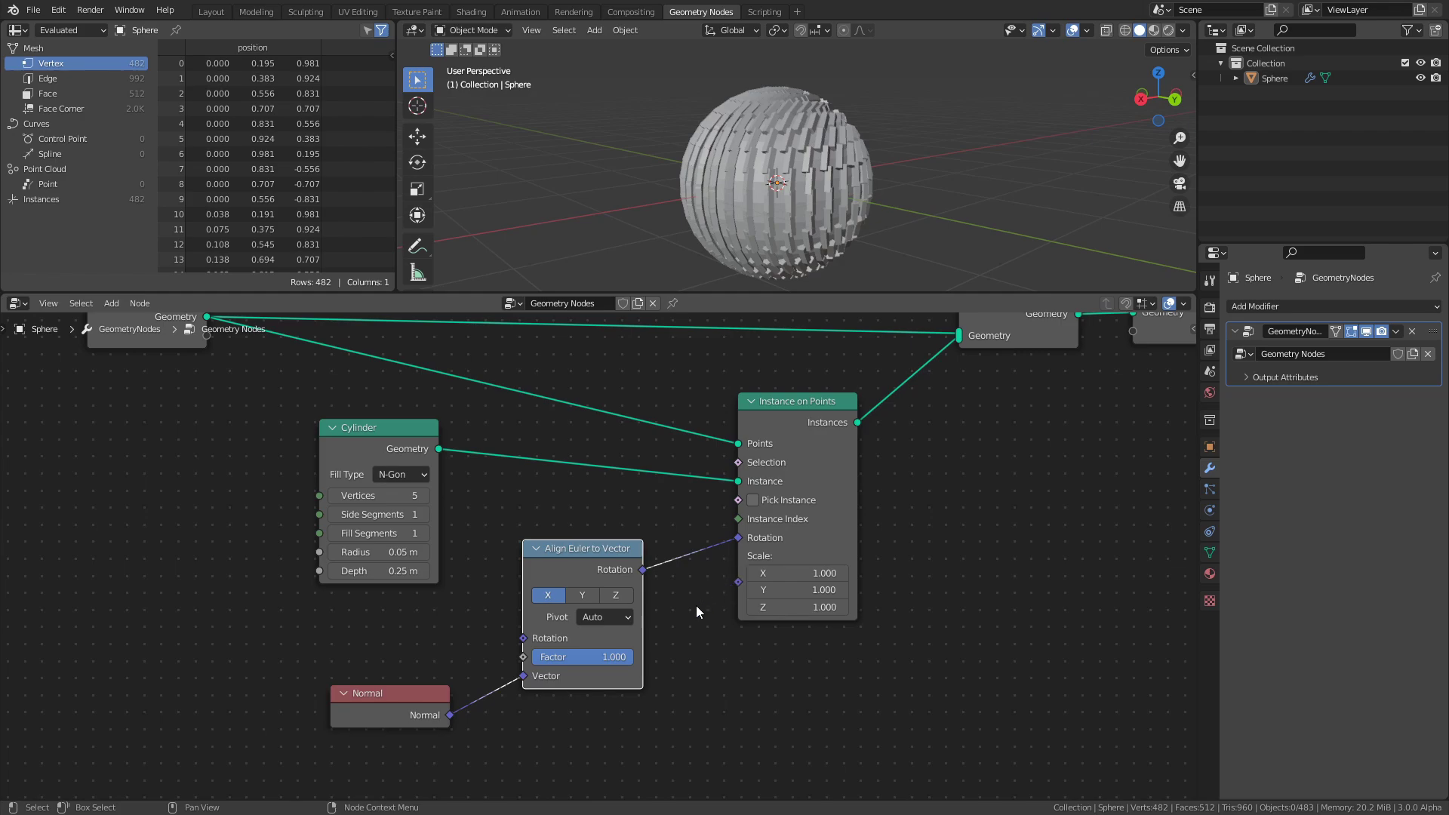
Set the Align Euler to Vector axis to Z and save the file.
{"action": "left_click", "coordinate": [629, 594]}
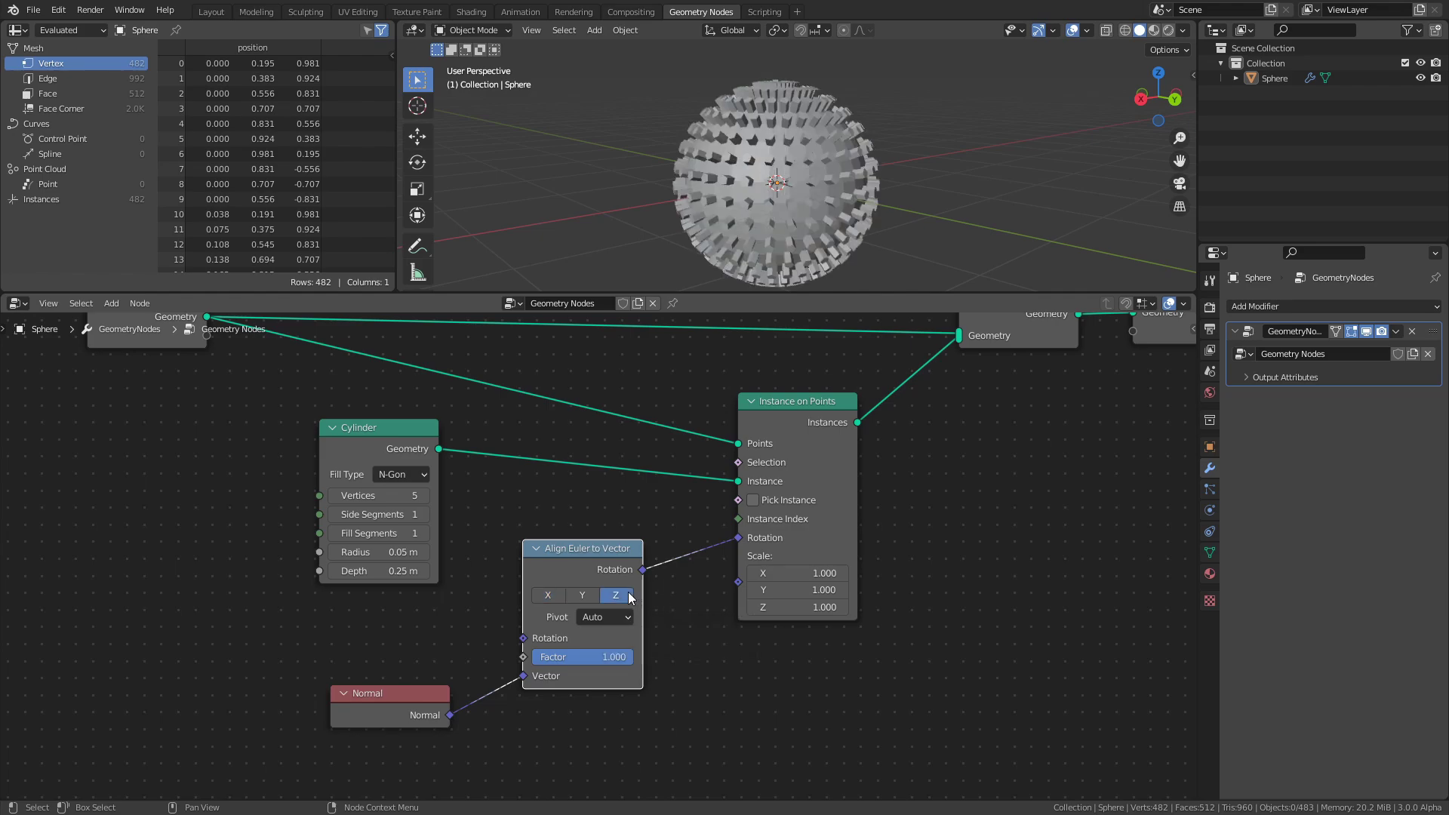
{"action": "middle_click_drag", "start_coordinate": [834, 241], "coordinate": [869, 177]}
{"action": "key", "text": "ctrl+s"}
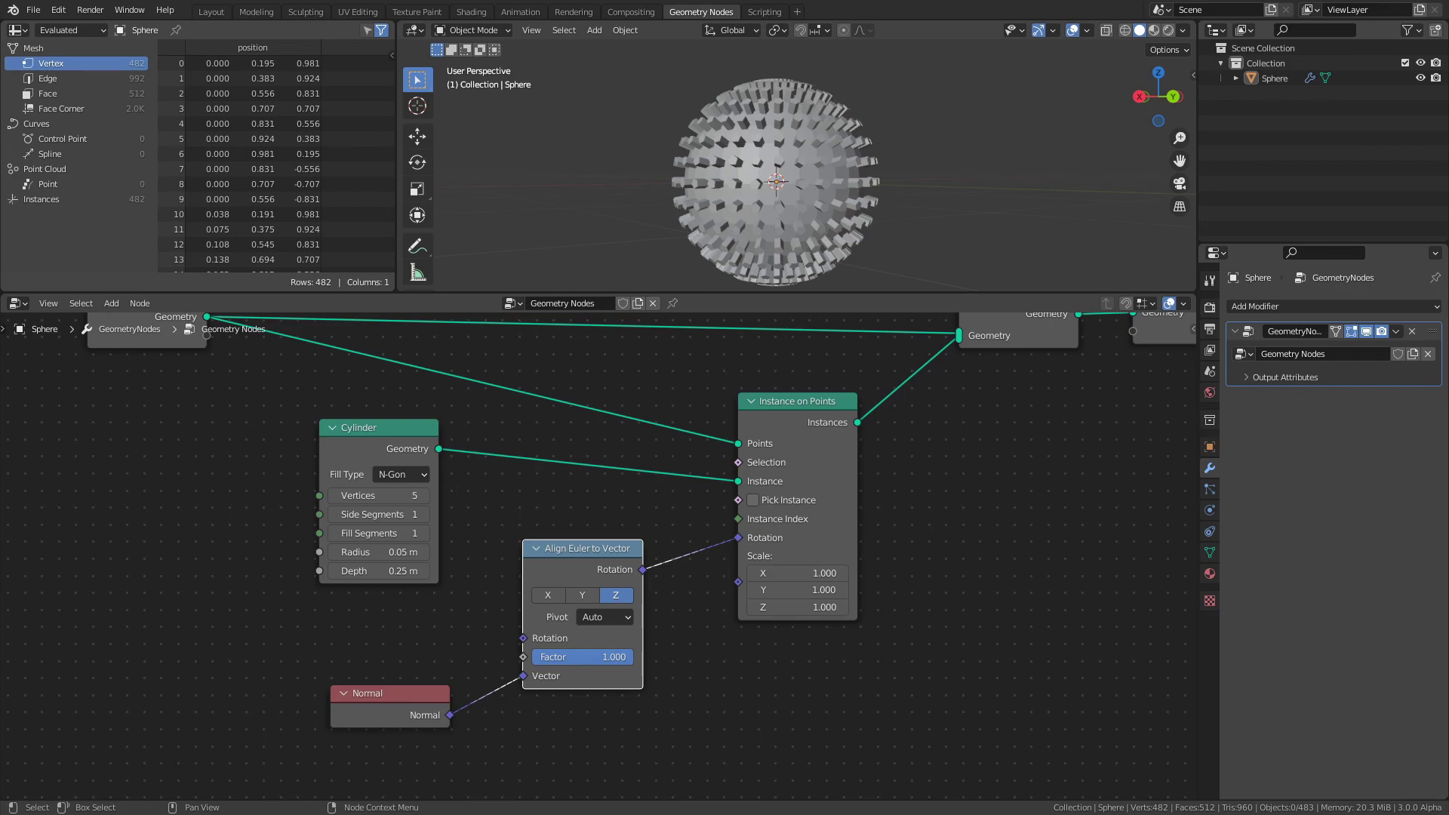
{"action": "left_click", "coordinate": [171, 468]}
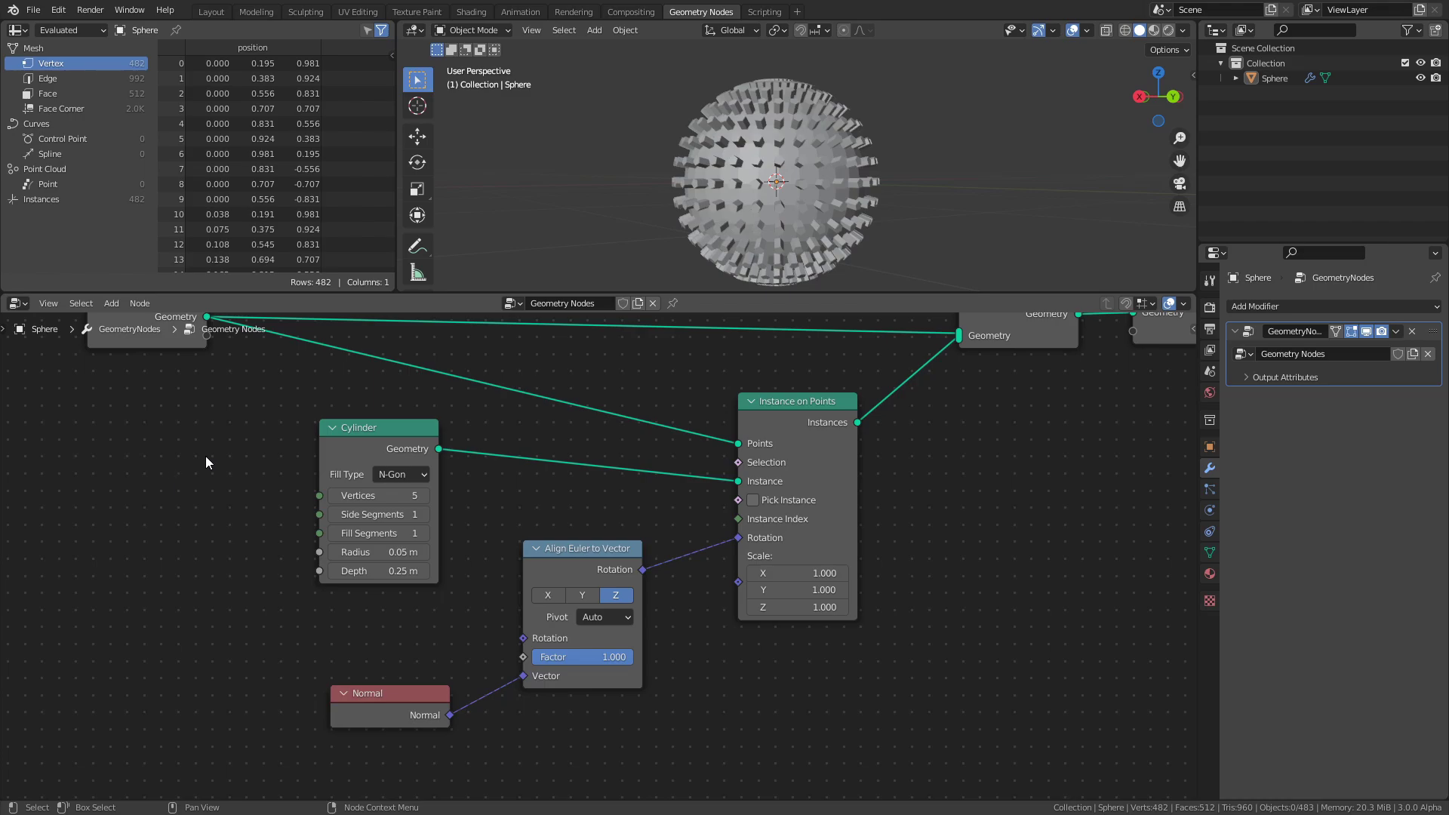
Insert a Distribute Points on Faces node into the link between Group Input and the Points input of Instance on Points.
{"action": "scroll", "coordinate": [435, 415], "scroll_direction": "down", "scroll_amount": 2}
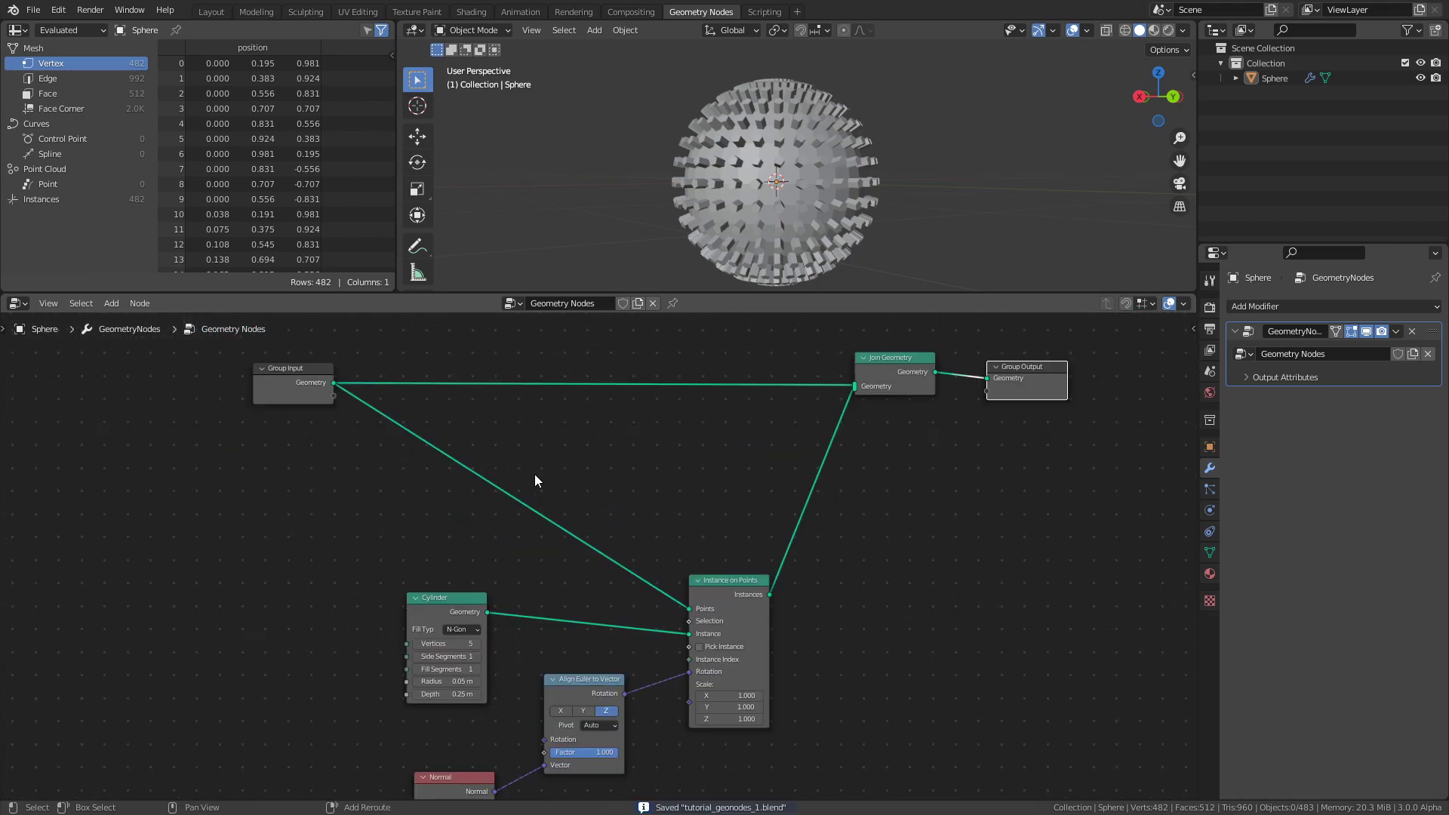
{"action": "key", "text": "shift+a"}
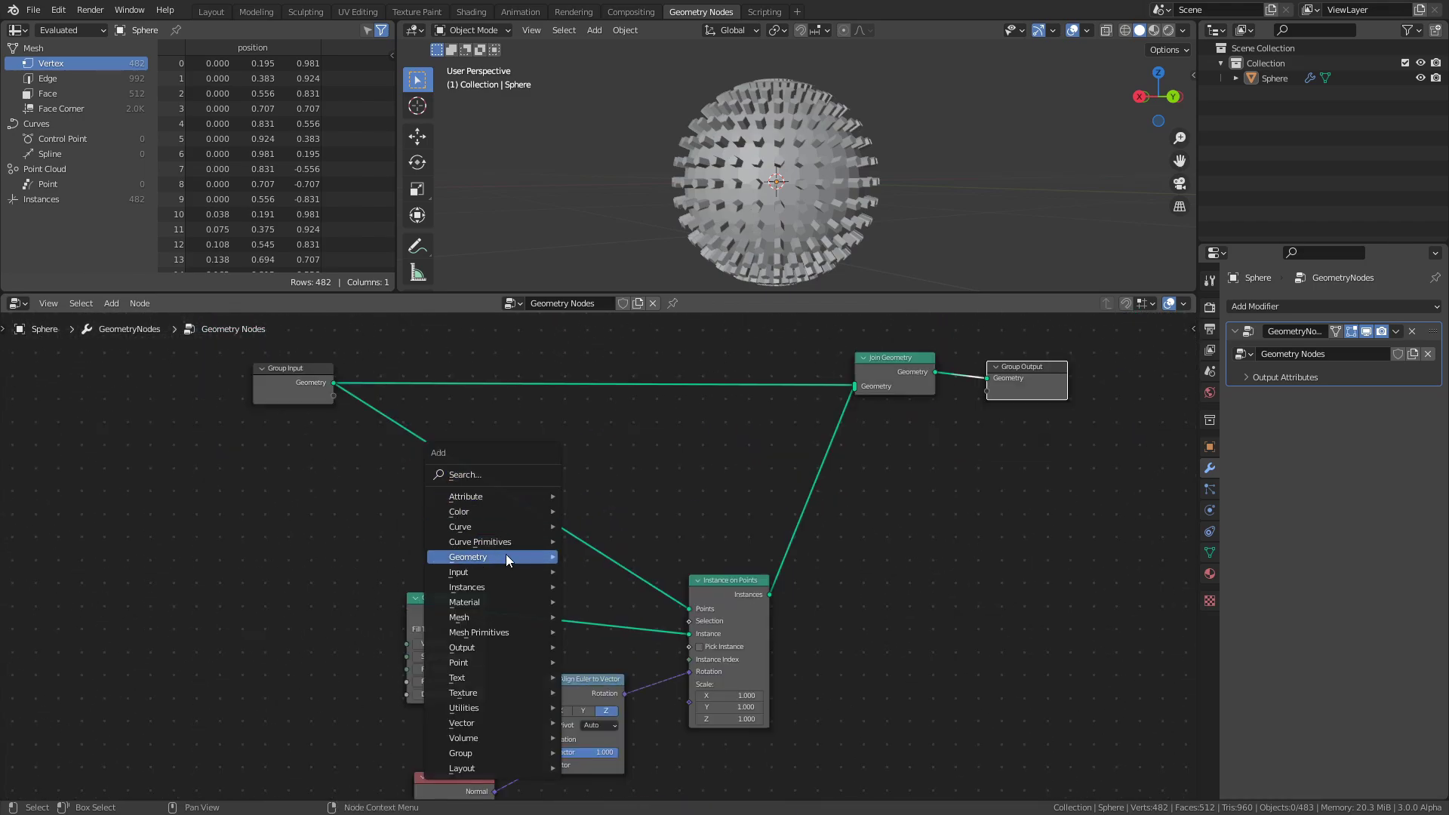
{"action": "mouse_move", "coordinate": [490, 662]}
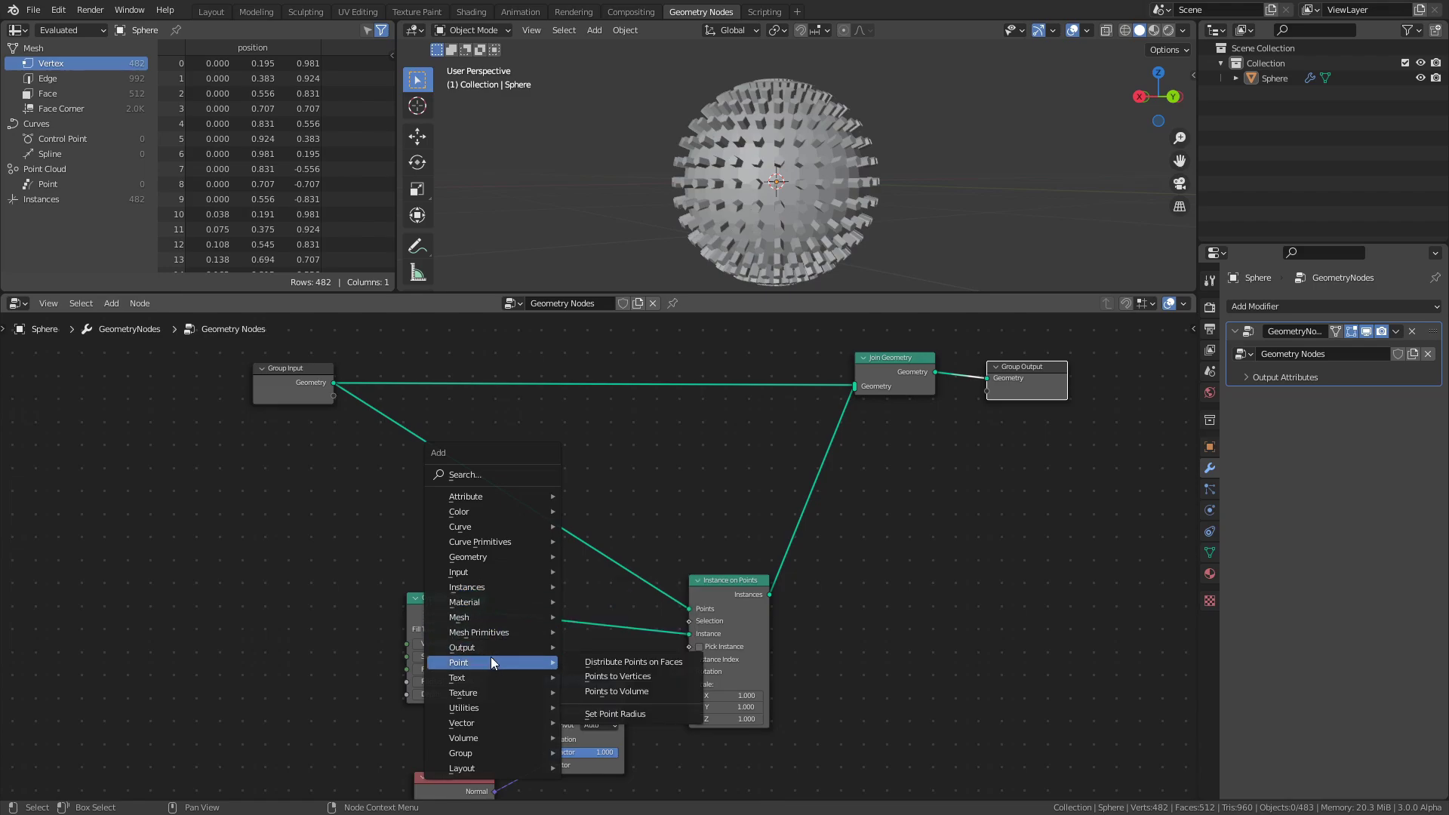
{"action": "left_click", "coordinate": [607, 662]}
{"action": "left_click", "coordinate": [461, 441]}
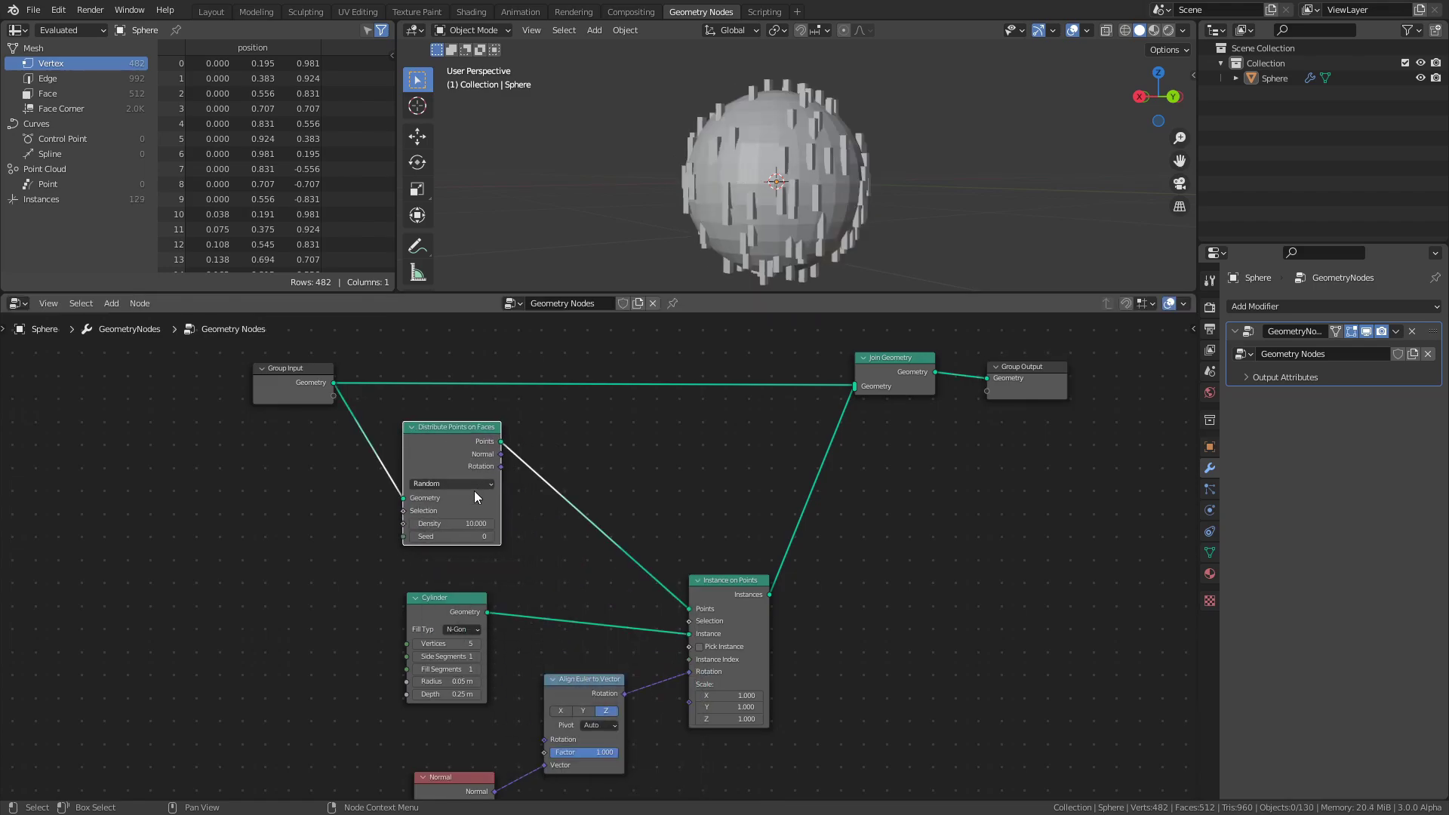
Set the Distribute Points on Faces density to 200 and save the file.
{"action": "mouse_move", "coordinate": [452, 523]}
{"action": "left_mouse_down"}
{"action": "mouse_move", "coordinate": [529, 523]}
{"action": "mouse_move", "coordinate": [445, 519]}
{"action": "left_mouse_up"}
{"action": "left_click", "coordinate": [445, 520]}
{"action": "type", "text": "200"}
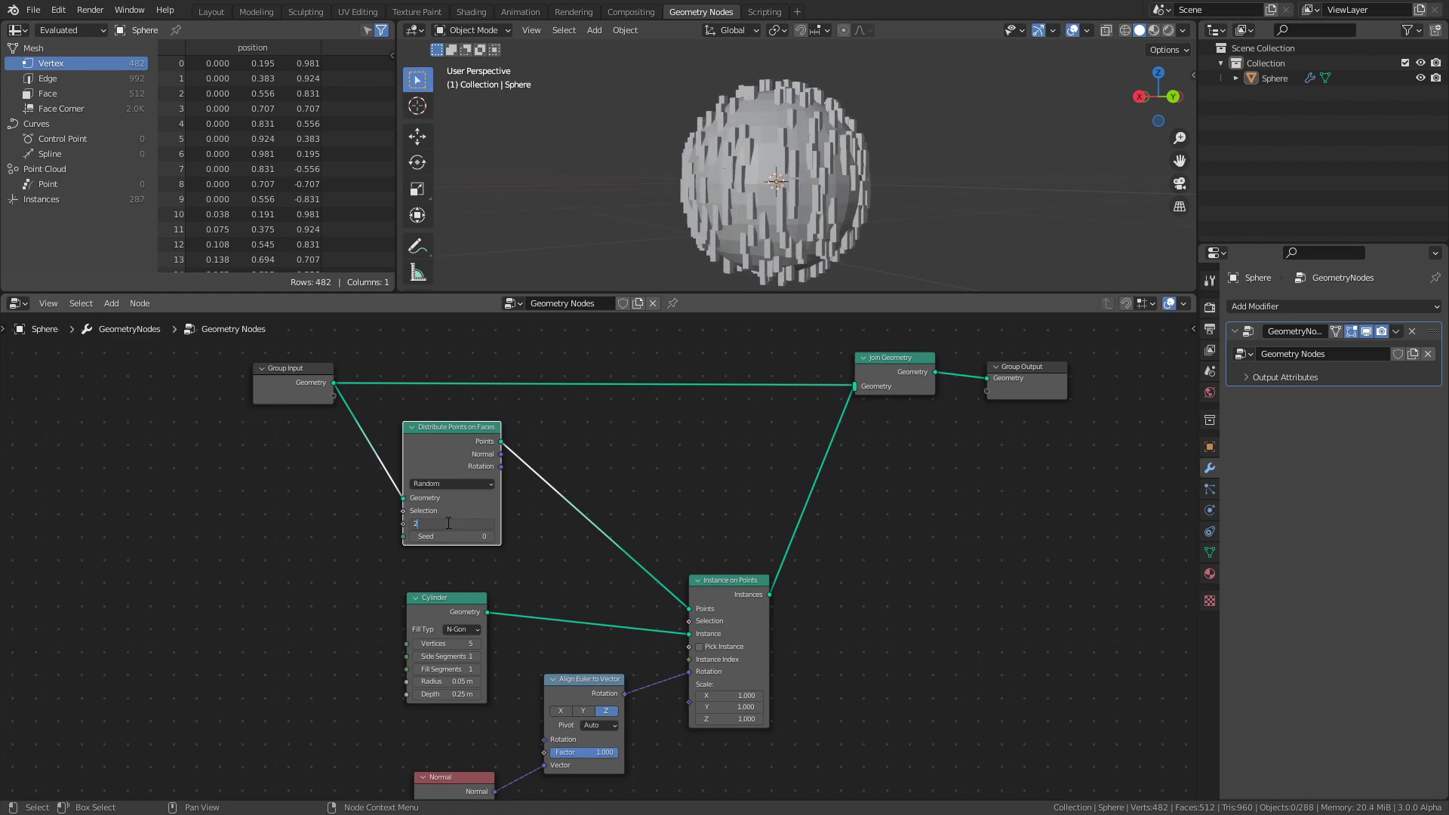
{"action": "key", "text": "Return"}
{"action": "key", "text": "ctrl+s"}
{"action": "middle_click_drag", "start_coordinate": [919, 161], "coordinate": [718, 181]}
Link Distribute Points on Faces' Normal output to Align Euler to Vector's Vector input, tidy the node layout, and save the file.
{"action": "middle_click_drag", "start_coordinate": [507, 491], "coordinate": [519, 421]}
{"action": "left_click_drag", "start_coordinate": [513, 384], "coordinate": [568, 671]}
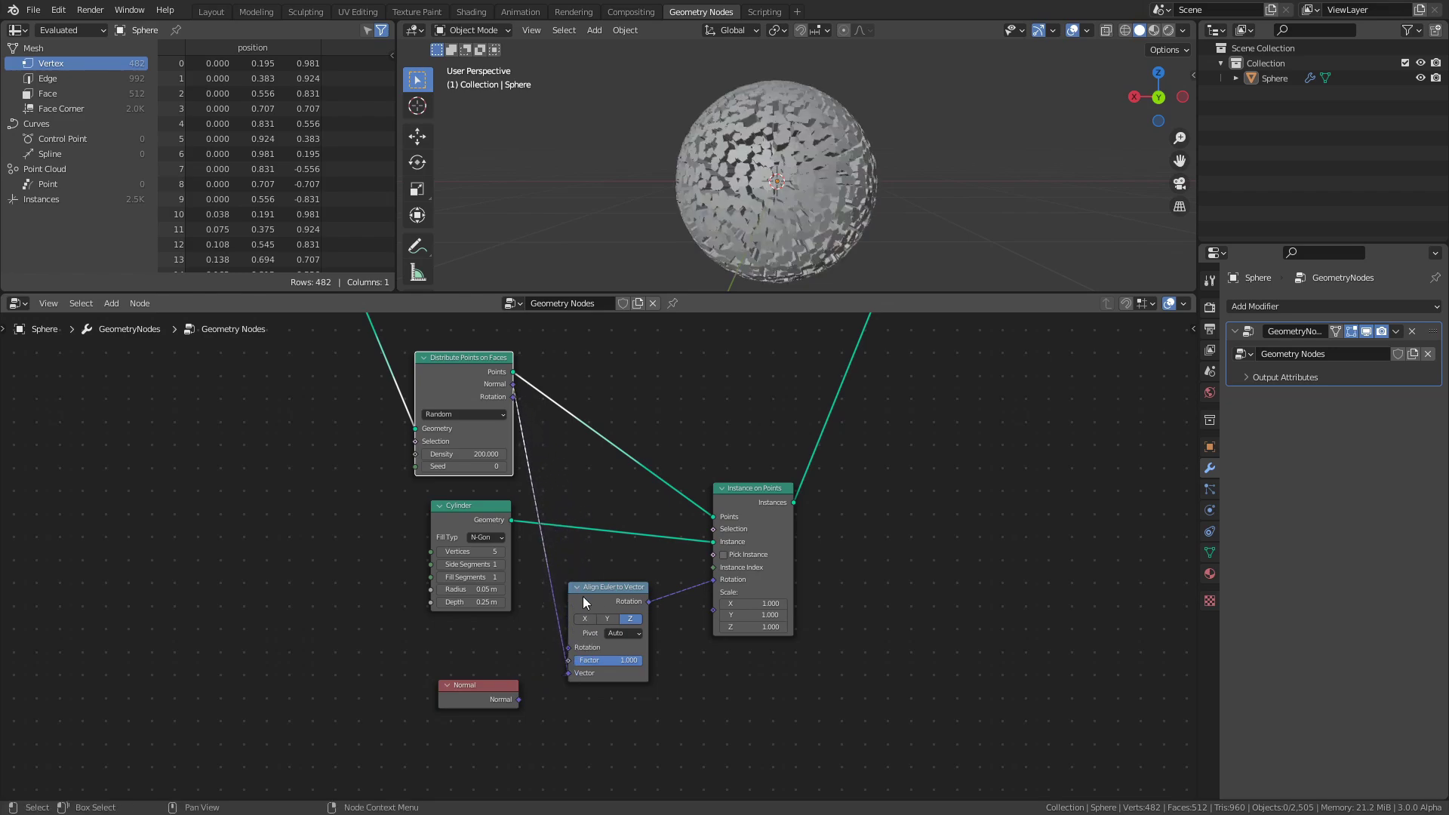
{"action": "left_click_drag", "start_coordinate": [583, 601], "coordinate": [617, 573]}
{"action": "left_click_drag", "start_coordinate": [475, 689], "coordinate": [478, 638]}
{"action": "left_click", "coordinate": [622, 684]}
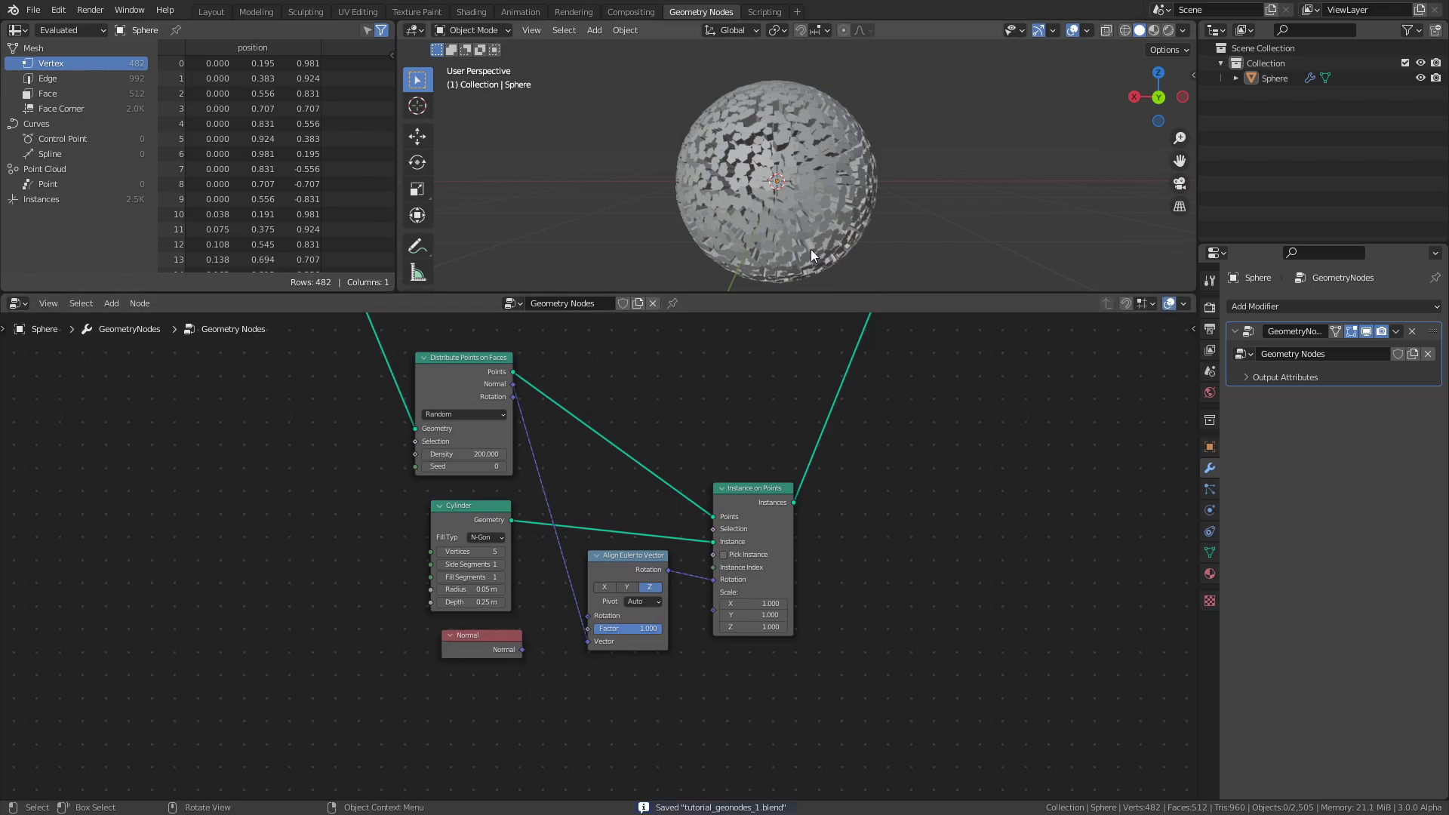
{"action": "middle_click_drag", "start_coordinate": [810, 250], "coordinate": [1012, 228]}
{"action": "key", "text": "ctrl+s"}
{"action": "left_click_drag", "start_coordinate": [498, 455], "coordinate": [445, 455]}
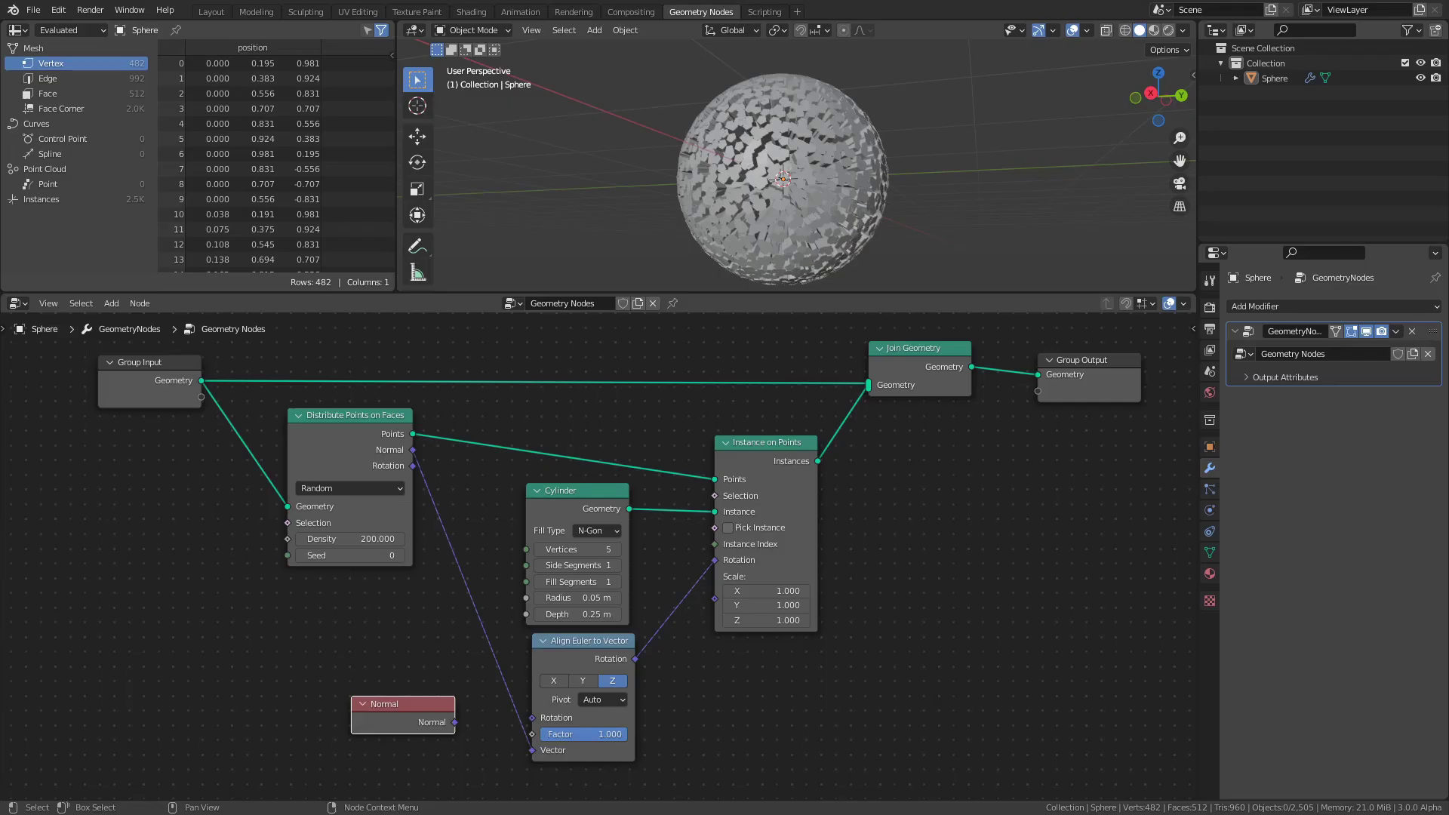
Duplicate the node group under the name "Noise Scaling" and save the file.
{"action": "left_click", "coordinate": [638, 304]}
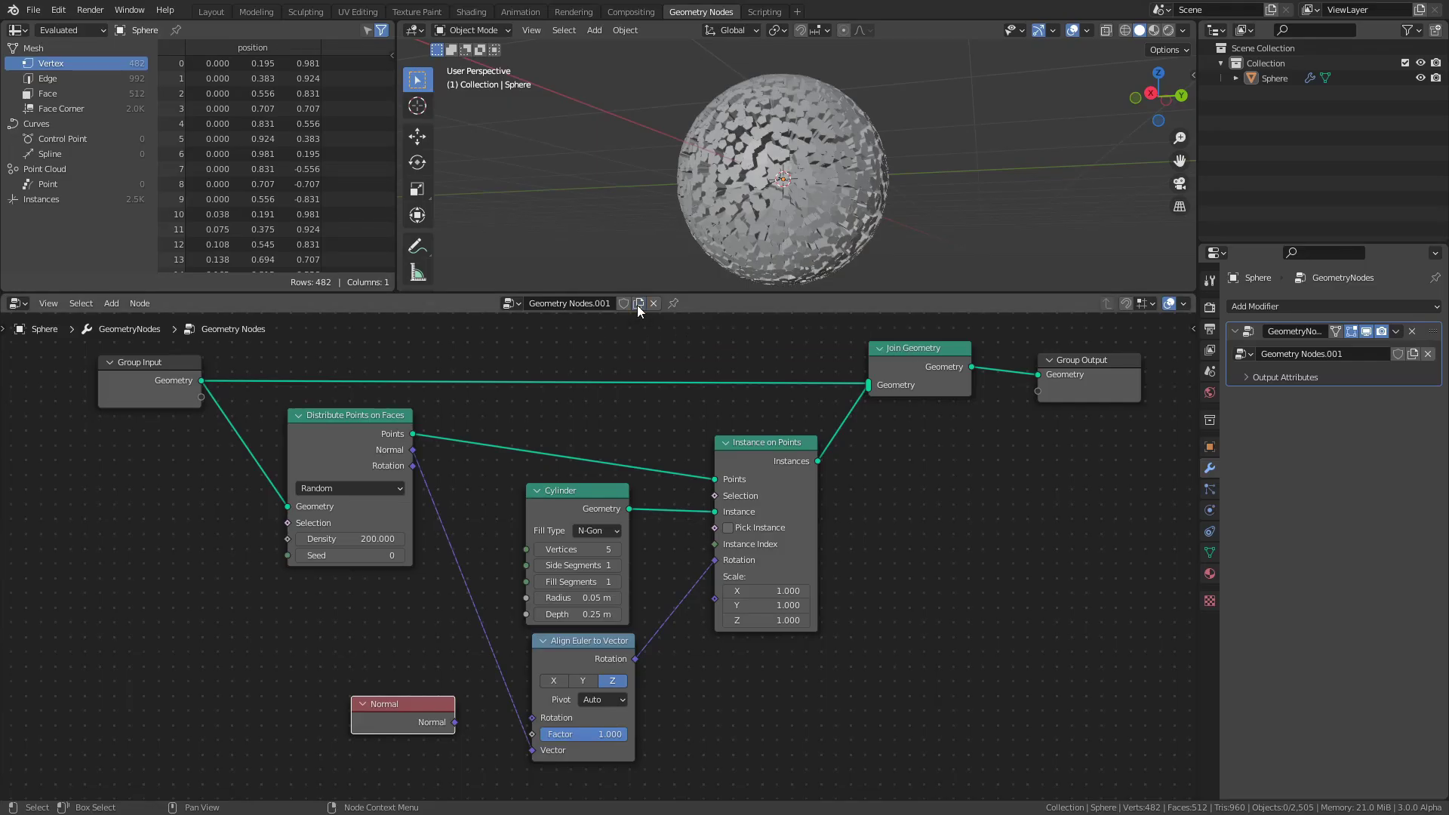
{"action": "left_click", "coordinate": [584, 302]}
{"action": "type", "text": "Noise S"}
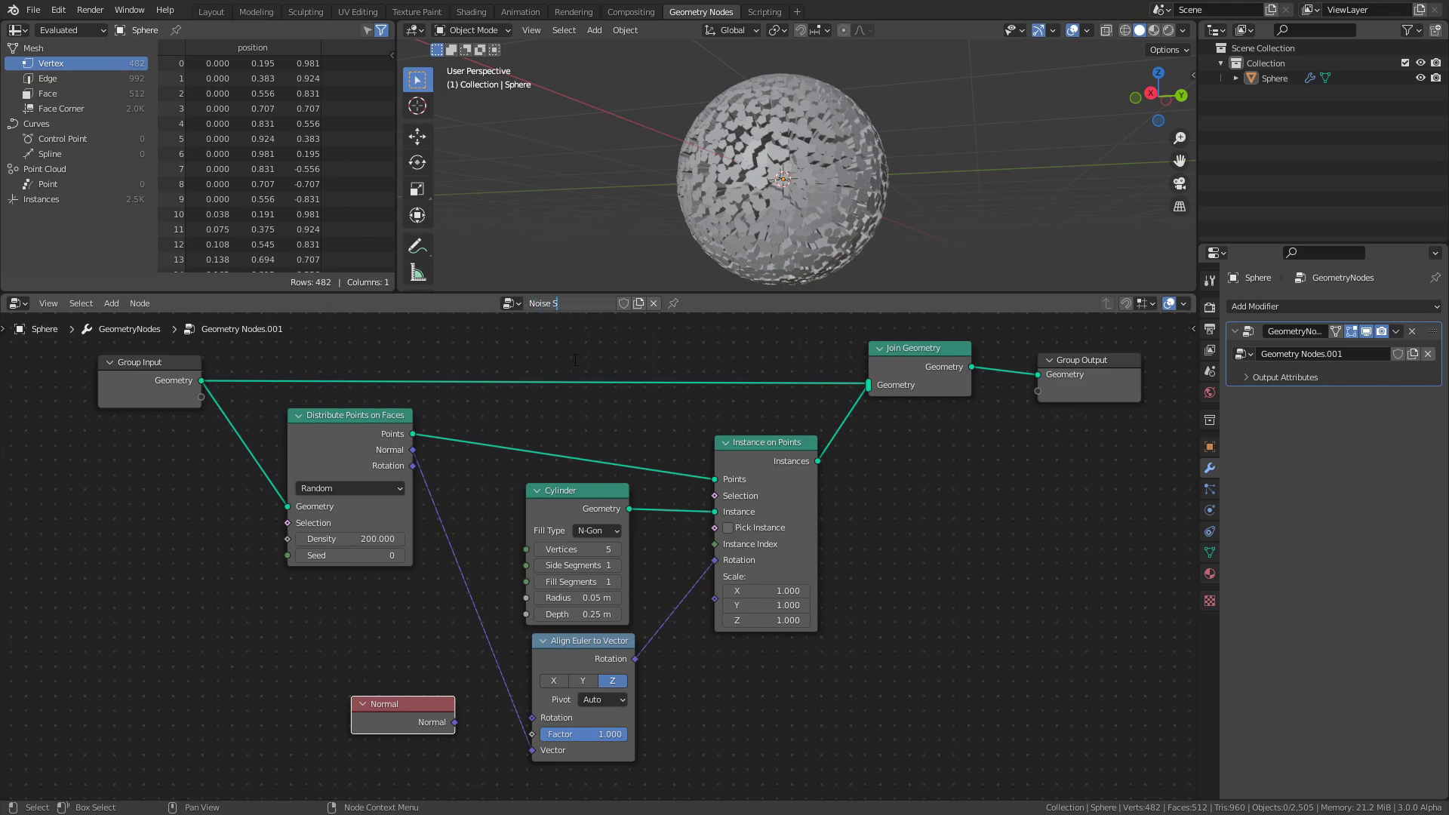
{"action": "type", "text": "caling"}
{"action": "key", "text": "Return"}
{"action": "key", "text": "ctrl+s"}
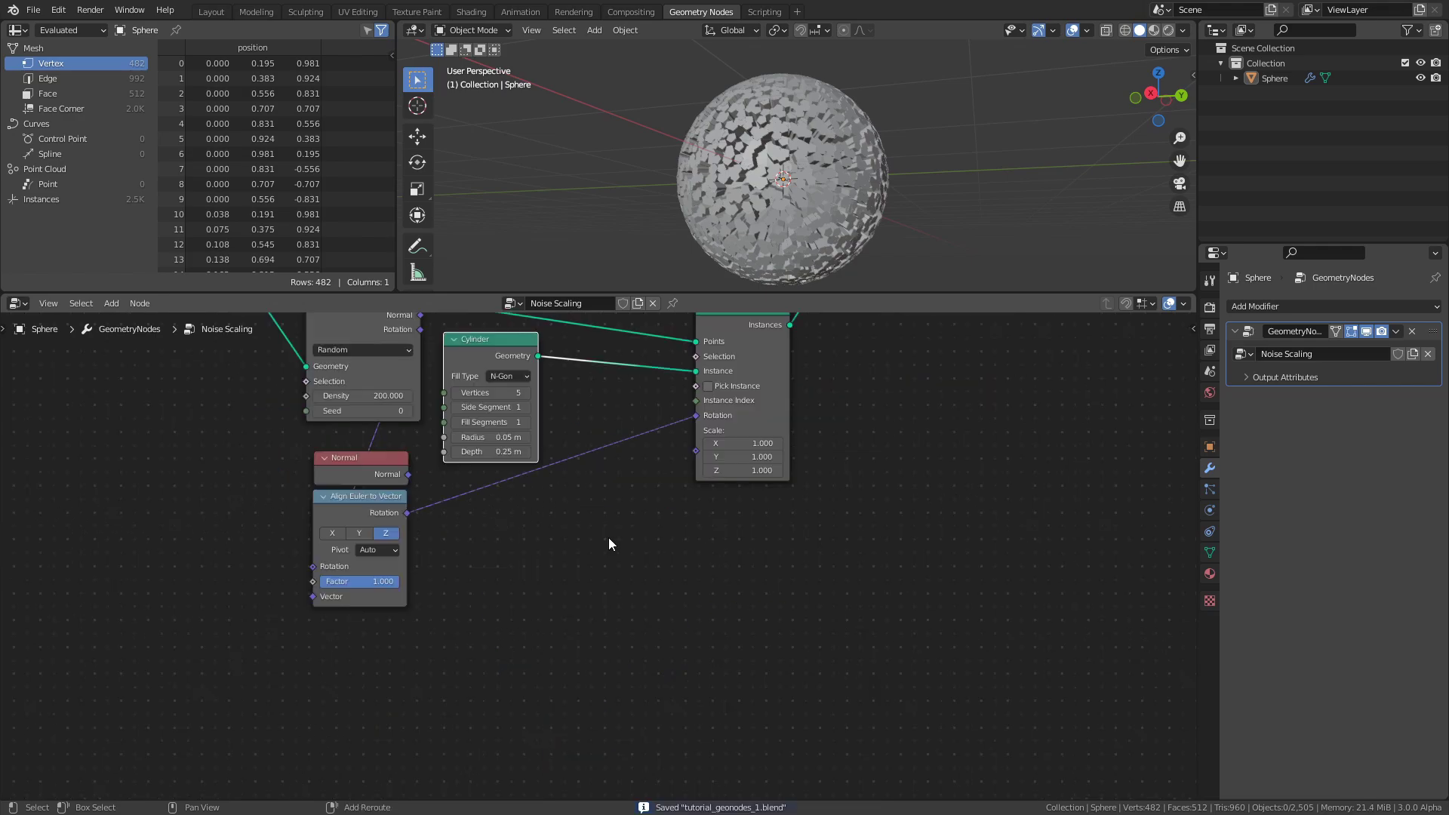
Add a Noise Texture node below Align Euler to Vector and set its dimensions to 4D.
{"action": "key", "text": "shift+a"}
{"action": "mouse_move", "coordinate": [584, 564]}
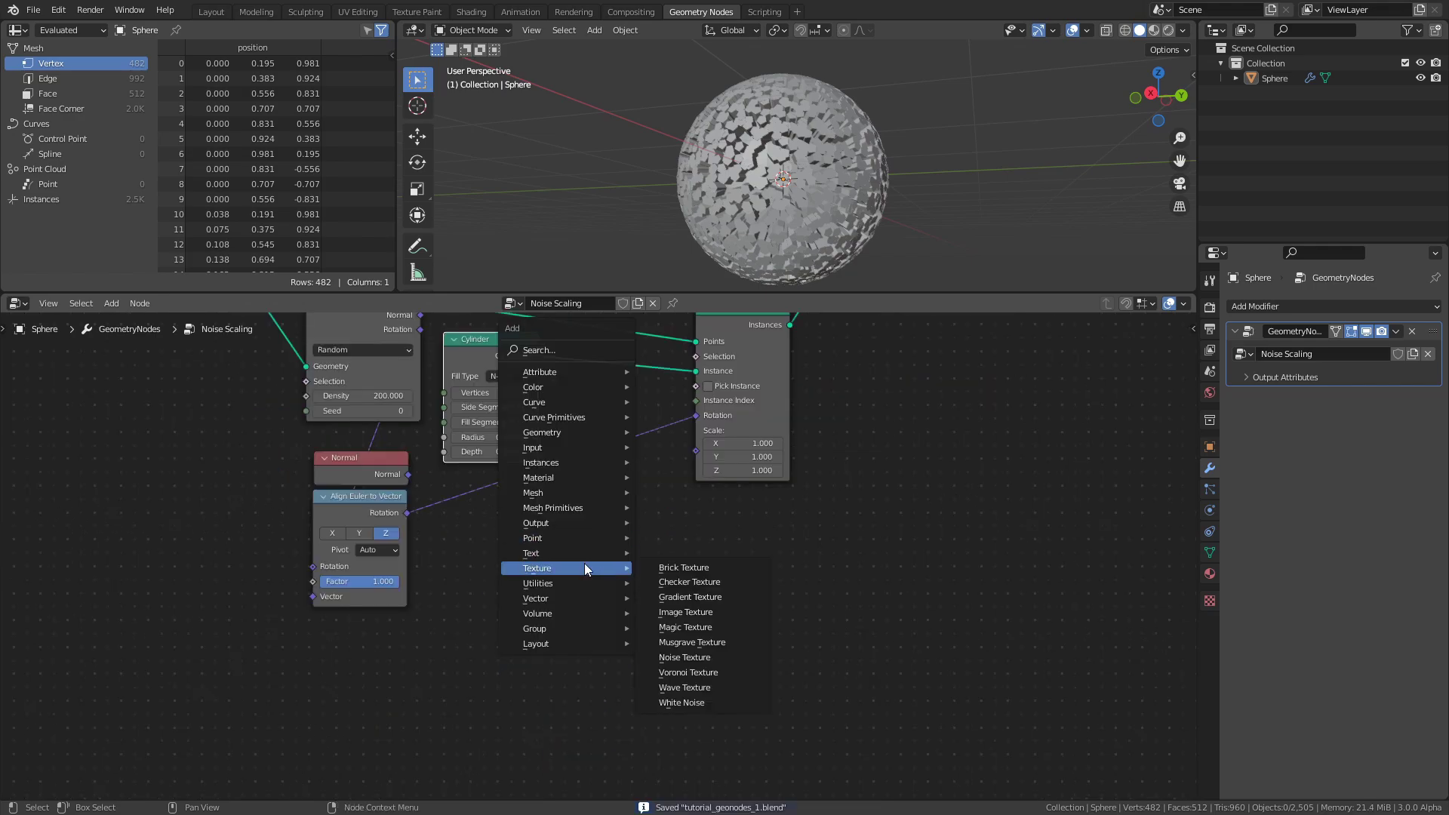
{"action": "left_click", "coordinate": [684, 657]}
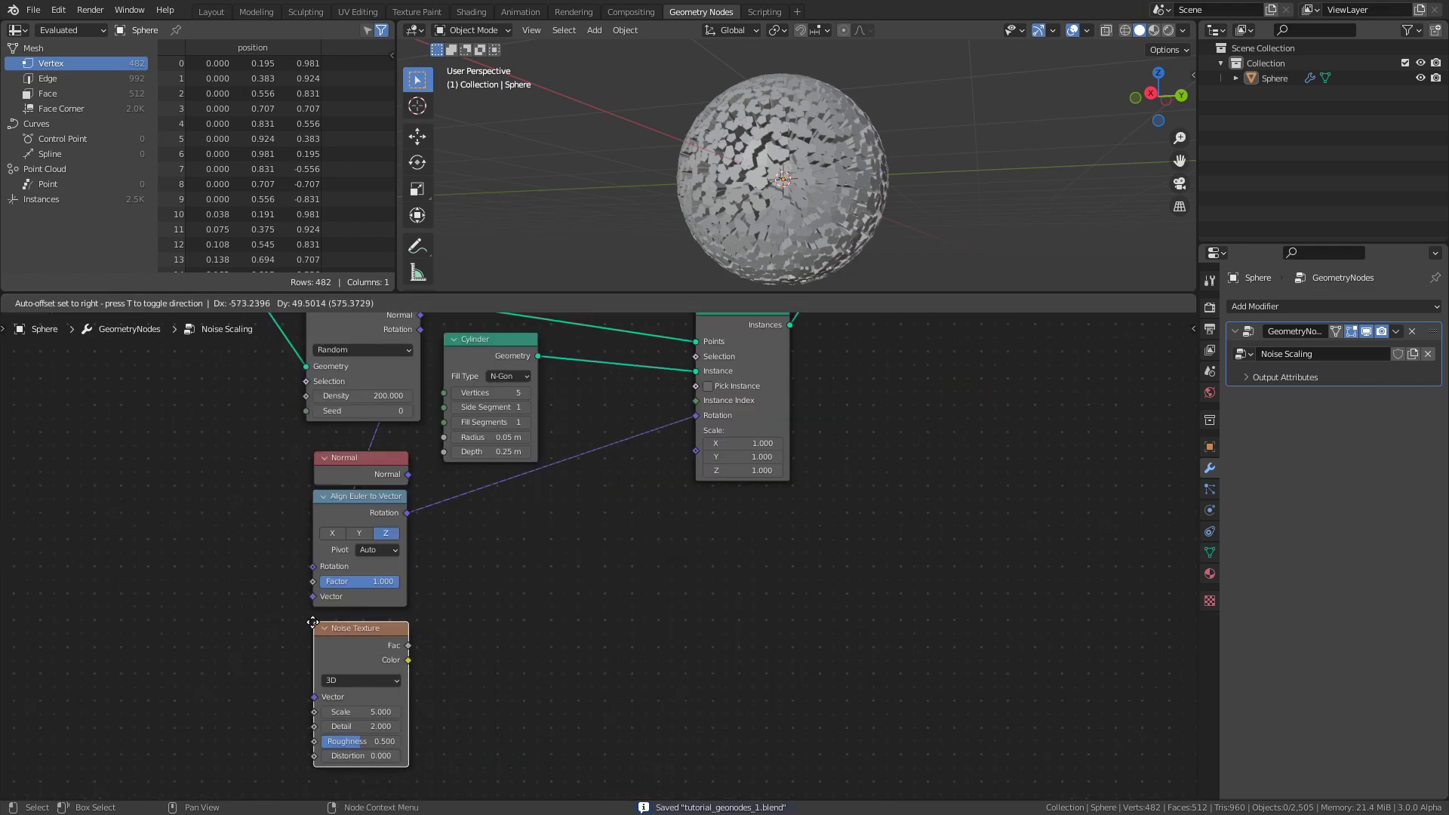
{"action": "left_click", "coordinate": [319, 628]}
{"action": "left_click", "coordinate": [396, 680]}
{"action": "left_click", "coordinate": [362, 741]}
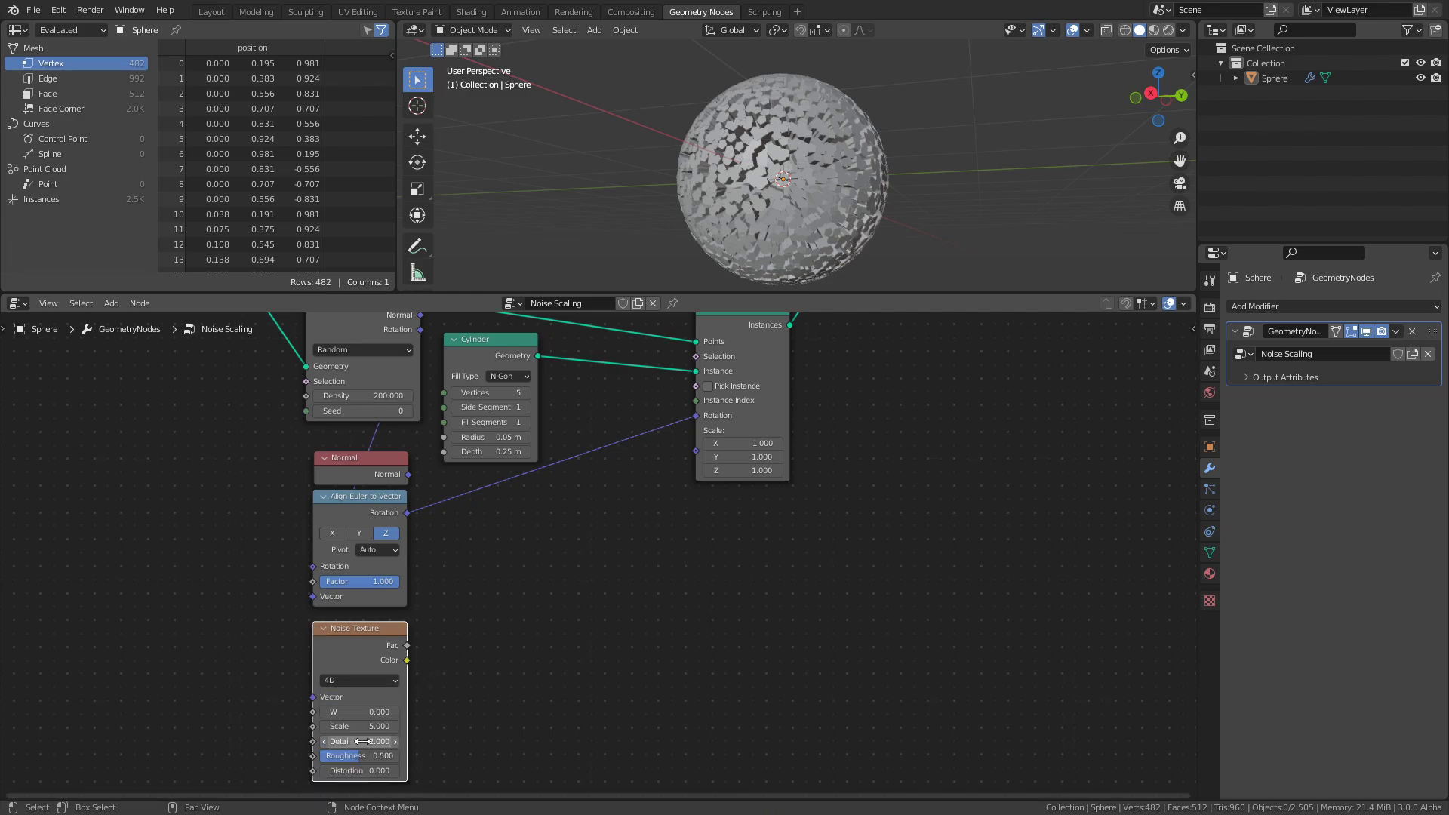
{"action": "scroll", "coordinate": [491, 651], "scroll_direction": "down", "scroll_amount": 2, "text": "shift"}
Add a Combine XYZ node in the free space below Instance on Points.
{"action": "key", "text": "shift+a"}
{"action": "mouse_move", "coordinate": [514, 577]}
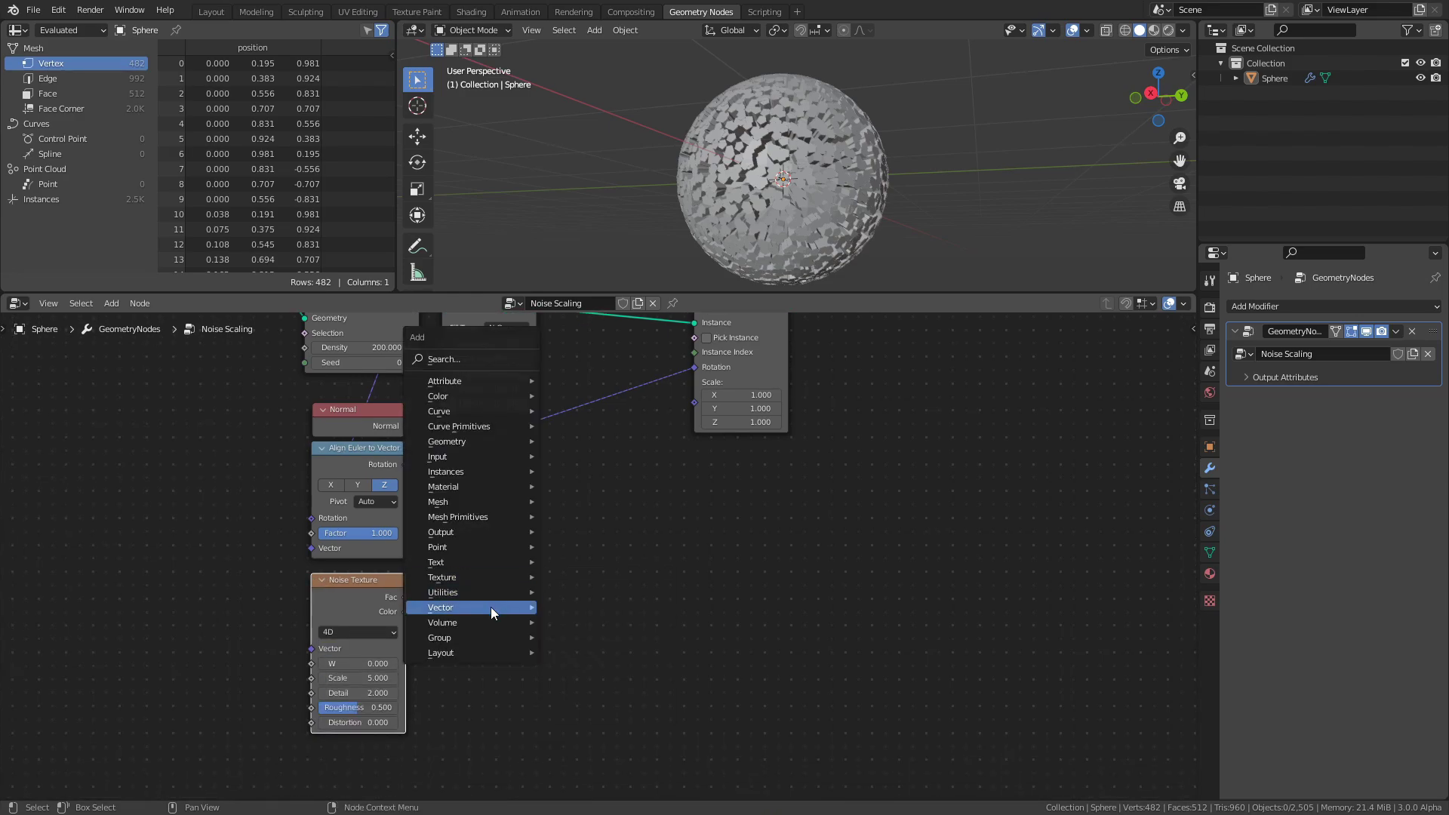
{"action": "mouse_move", "coordinate": [490, 607]}
{"action": "left_click", "coordinate": [581, 608]}
{"action": "left_click_drag", "start_coordinate": [496, 480], "coordinate": [571, 458]}
{"action": "middle_click_drag", "start_coordinate": [533, 529], "coordinate": [604, 571]}
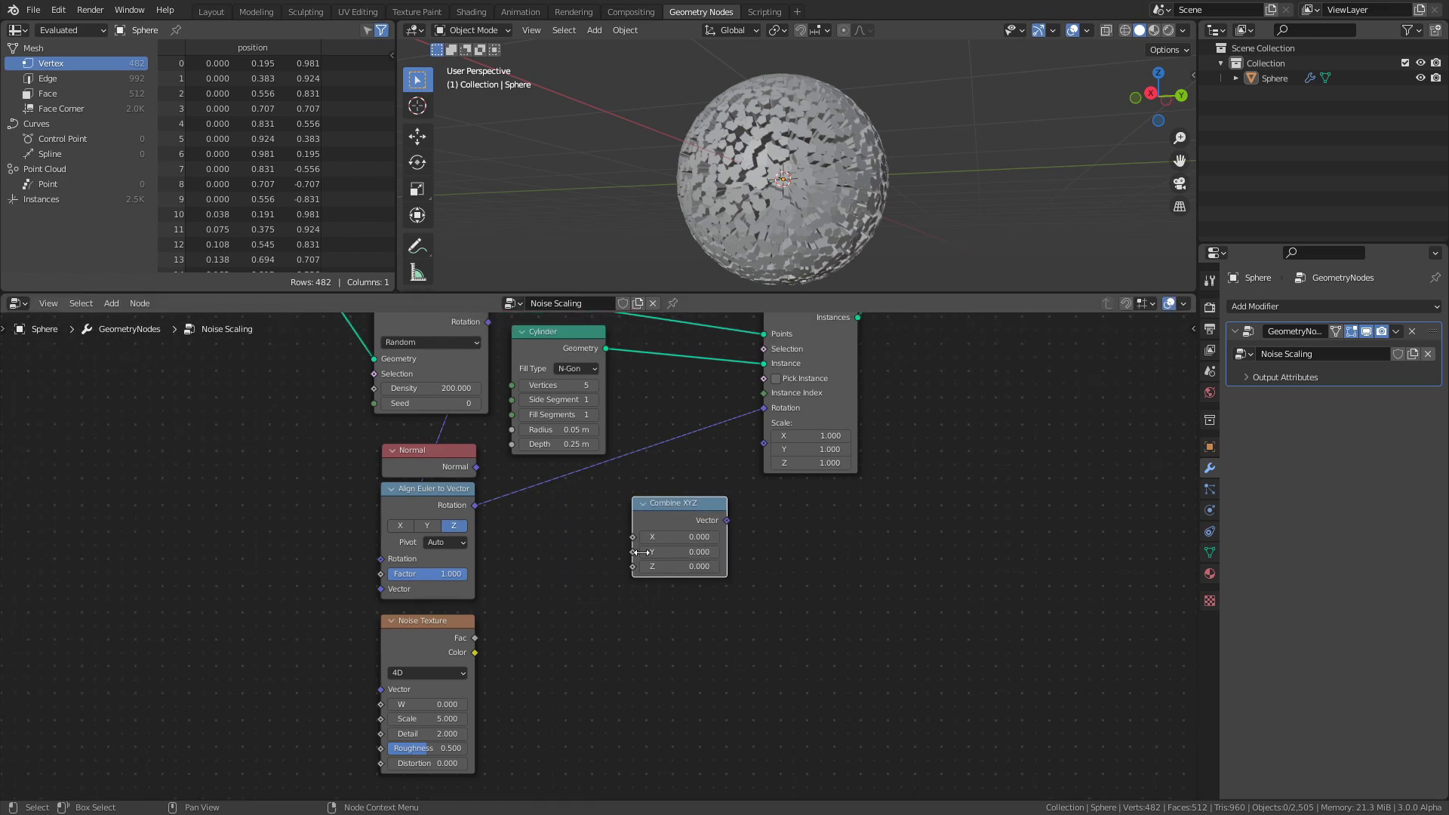
Add a Map Range node between the Noise Texture and Combine XYZ nodes, leaving it unconnected.
{"action": "key", "text": "shift+a"}
{"action": "mouse_move", "coordinate": [573, 554]}
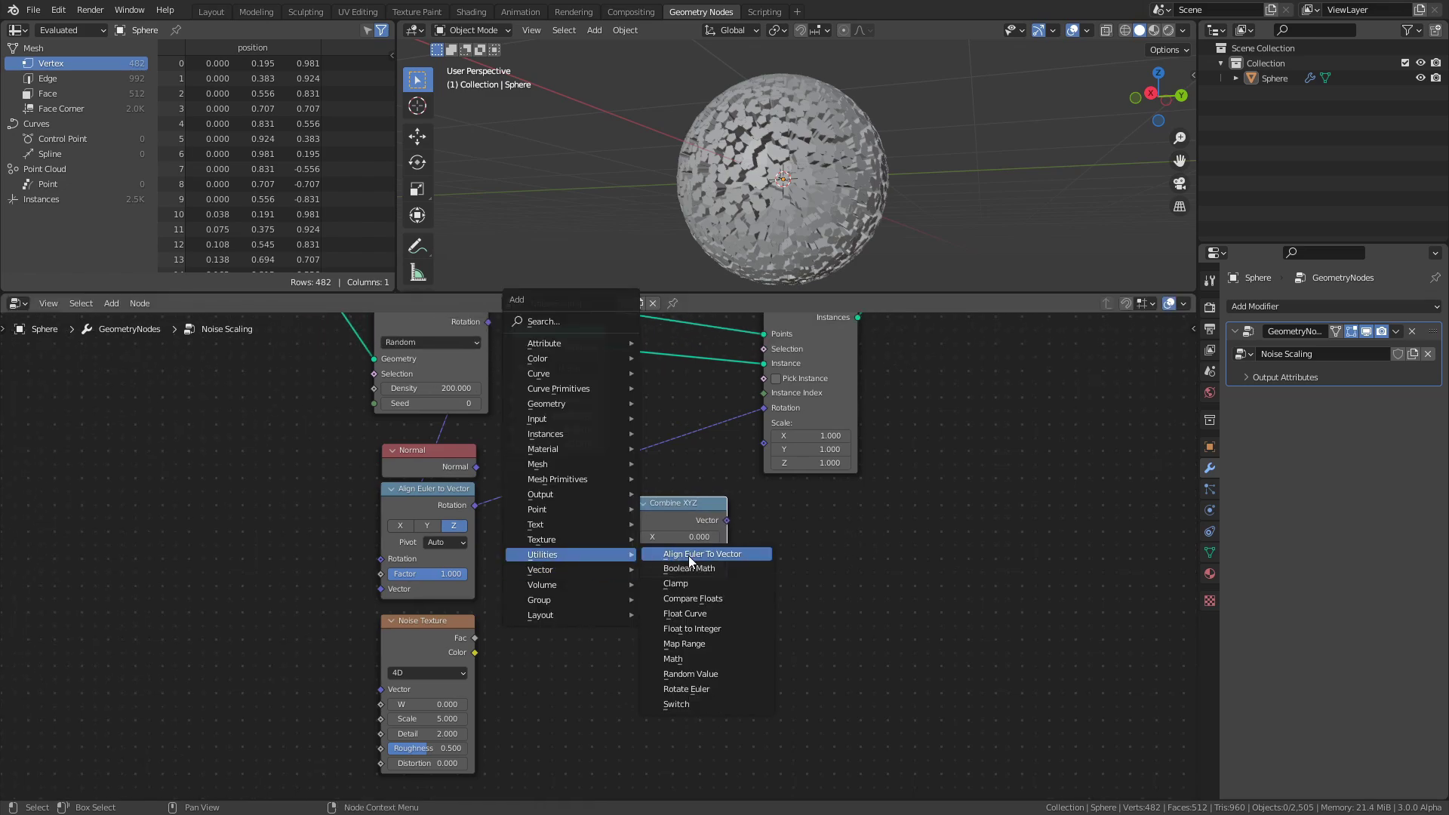
{"action": "left_click", "coordinate": [709, 643]}
{"action": "left_click", "coordinate": [513, 537]}
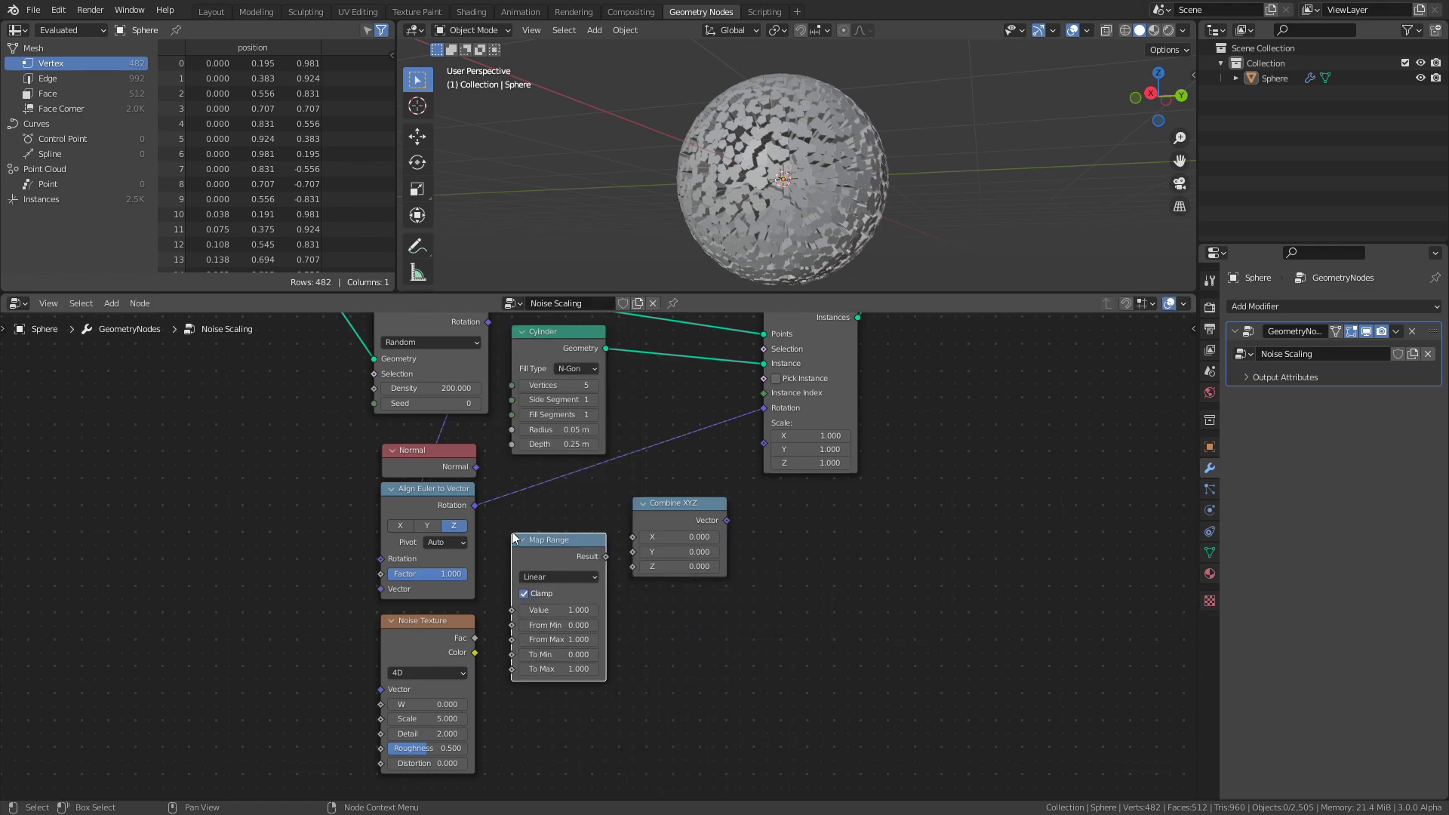
Link the Noise Texture's Fac output to Instance on Points' Scale, and move Map Range and Combine XYZ clear of the link.
{"action": "left_click_drag", "start_coordinate": [474, 639], "coordinate": [775, 445]}
{"action": "middle_click_drag", "start_coordinate": [830, 178], "coordinate": [841, 205]}
{"action": "left_click_drag", "start_coordinate": [569, 537], "coordinate": [591, 598]}
{"action": "left_click", "coordinate": [696, 513]}
{"action": "left_click_drag", "start_coordinate": [696, 513], "coordinate": [705, 614]}
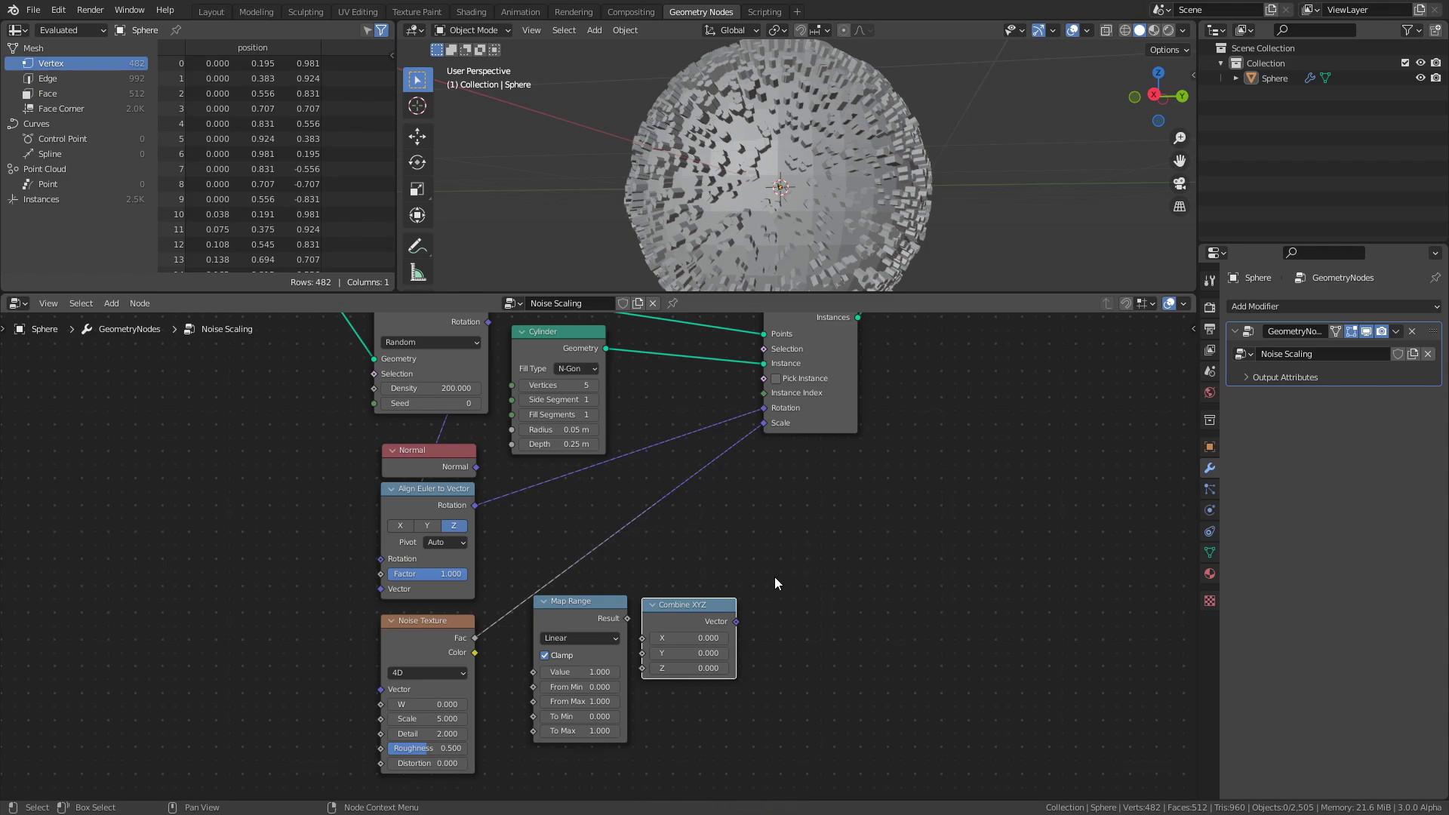
Insert Combine XYZ into the Scale link with the noise feeding Z, set X and Y to 1, and save the file.
{"action": "left_click_drag", "start_coordinate": [693, 614], "coordinate": [614, 547]}
{"action": "left_click_drag", "start_coordinate": [665, 495], "coordinate": [679, 485]}
{"action": "key", "text": "ctrl+s"}
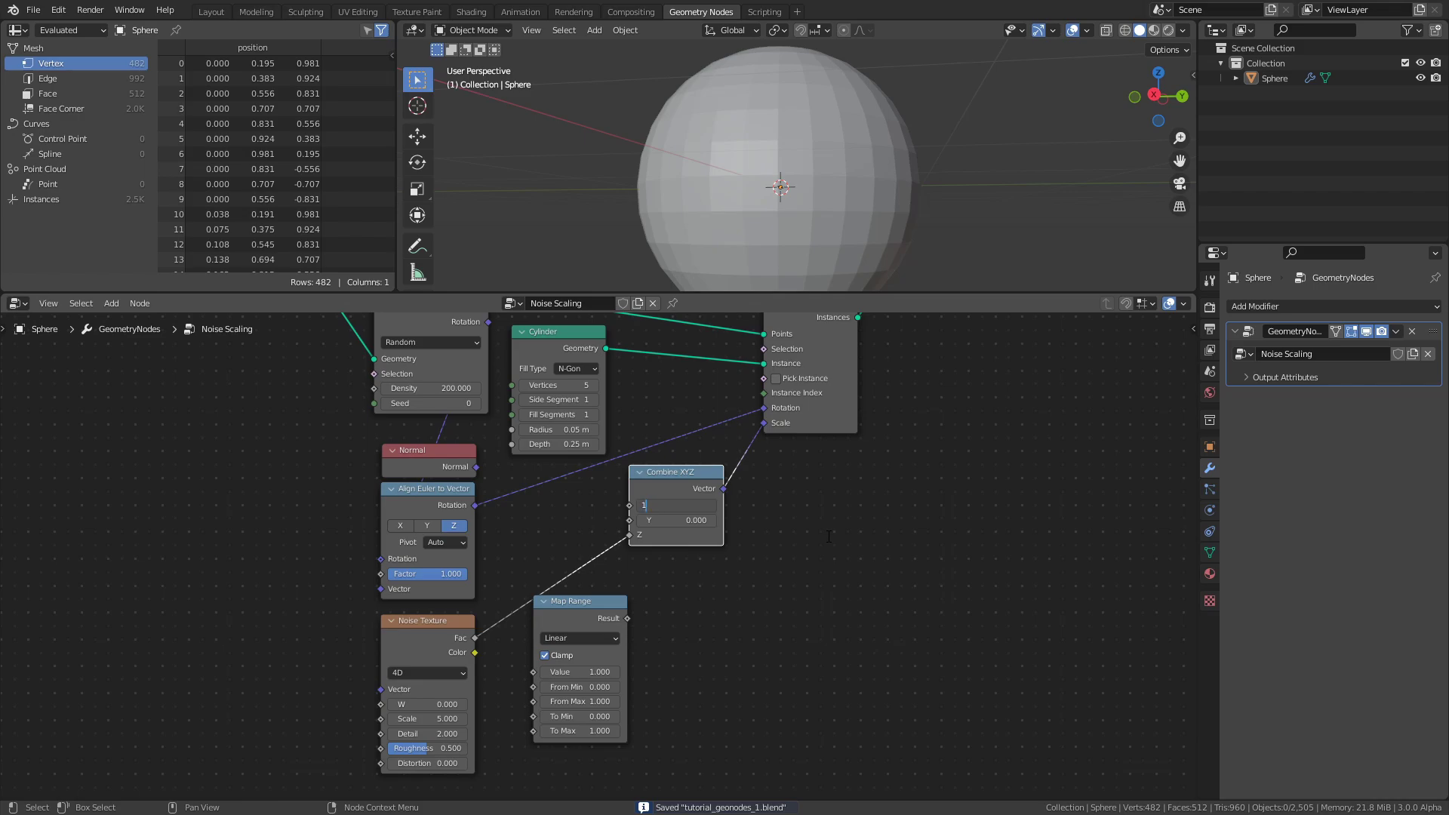
{"action": "key", "text": "Tab"}
{"action": "type", "text": "1"}
{"action": "key", "text": "Return"}
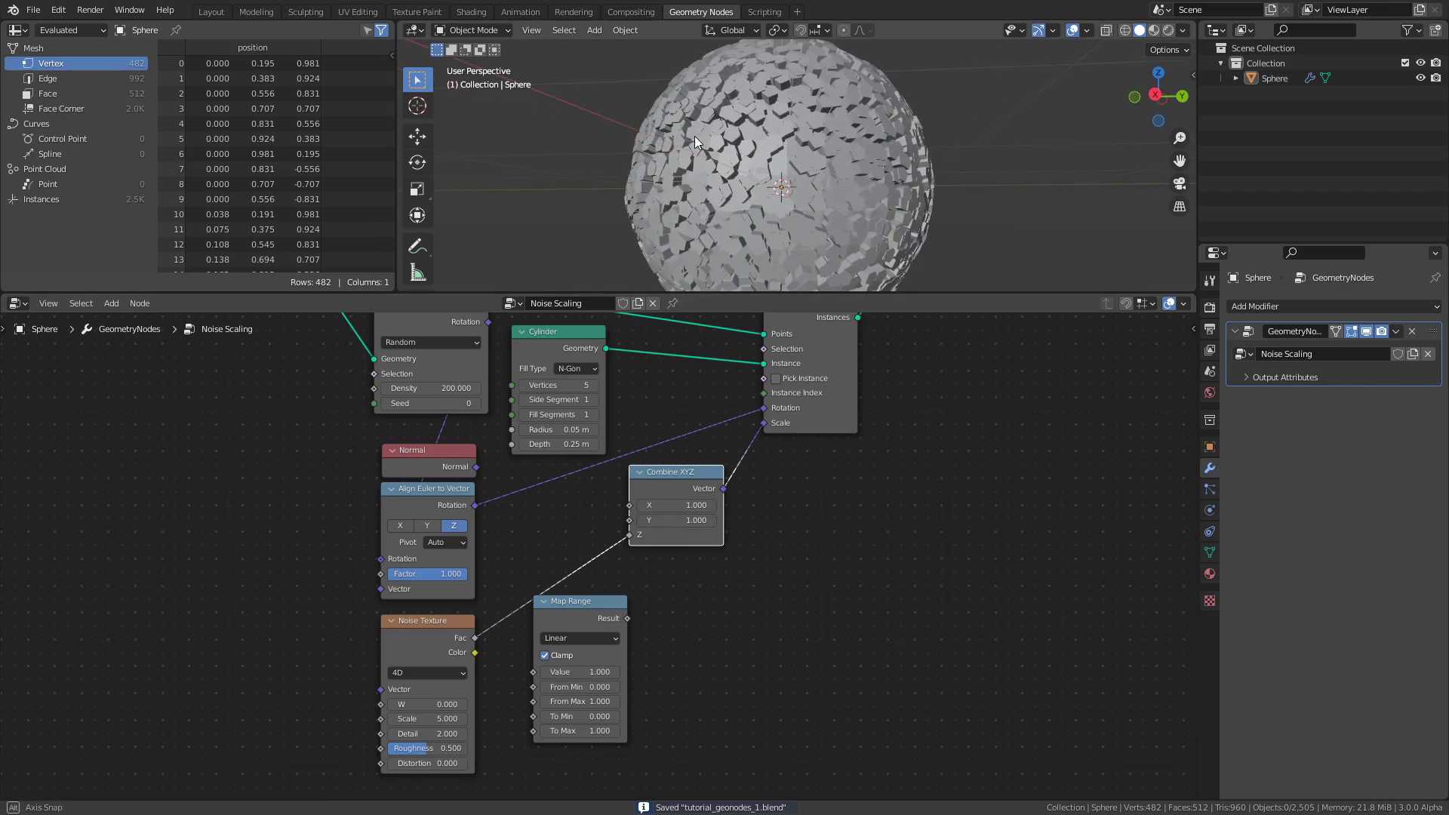
{"action": "middle_click_drag", "start_coordinate": [694, 136], "coordinate": [659, 118]}
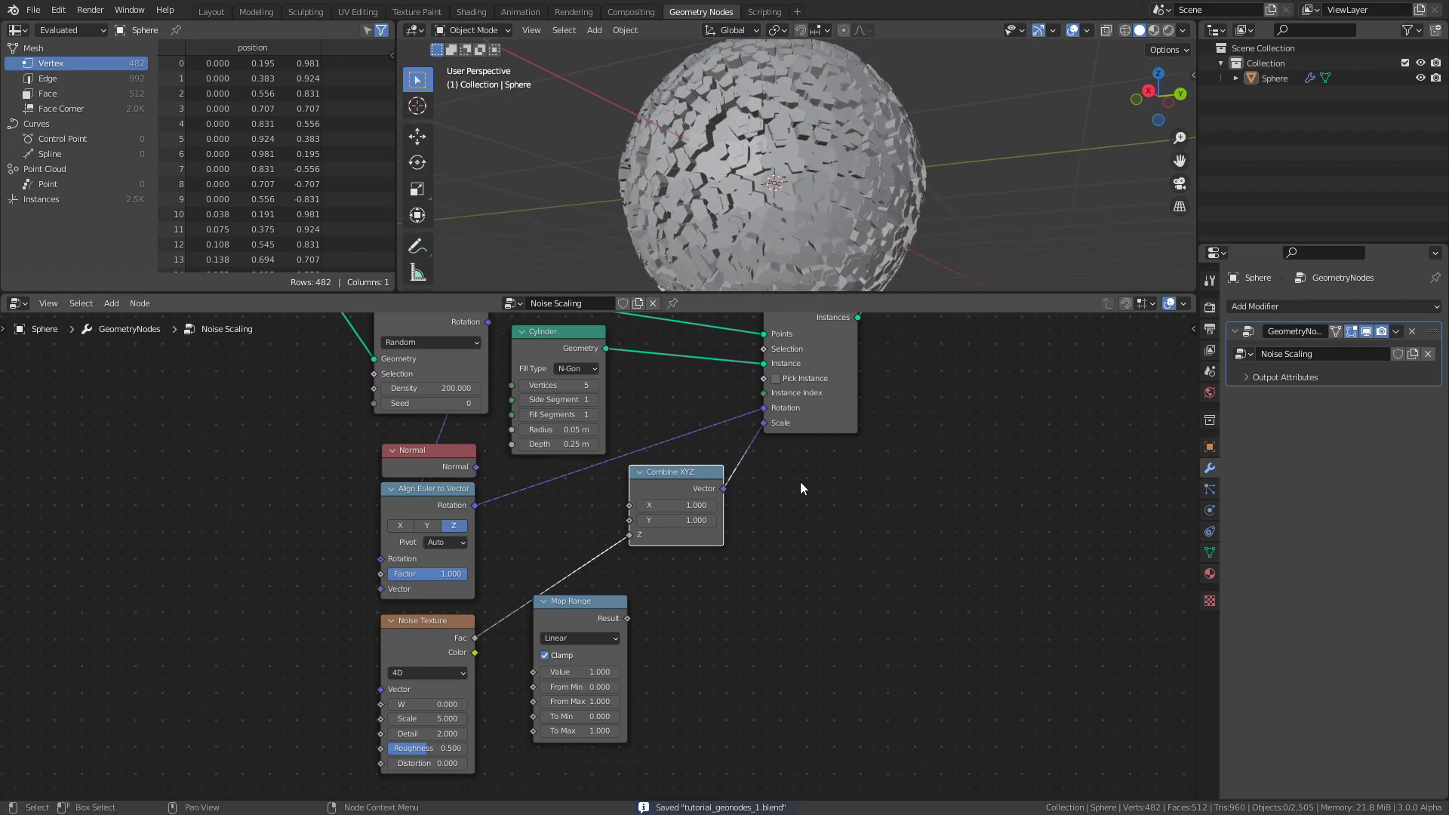
Examine the black-and-white VisualNoise material on the sphere from several angles in the shading example.
{"action": "middle_click_drag", "start_coordinate": [729, 577], "coordinate": [725, 565]}
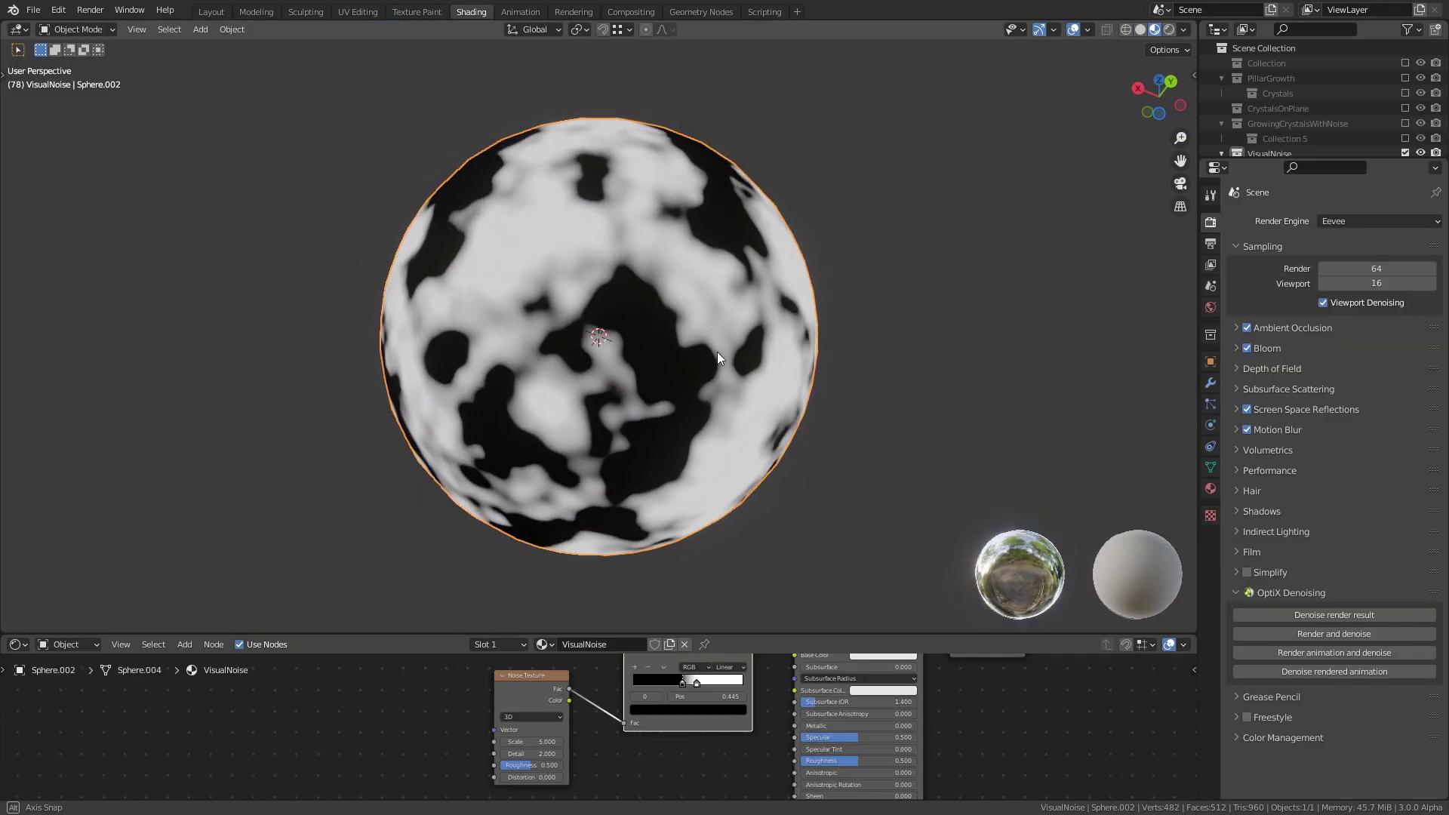
{"action": "middle_click_drag", "start_coordinate": [791, 363], "coordinate": [891, 535]}
{"action": "middle_click_drag", "start_coordinate": [815, 443], "coordinate": [406, 141]}
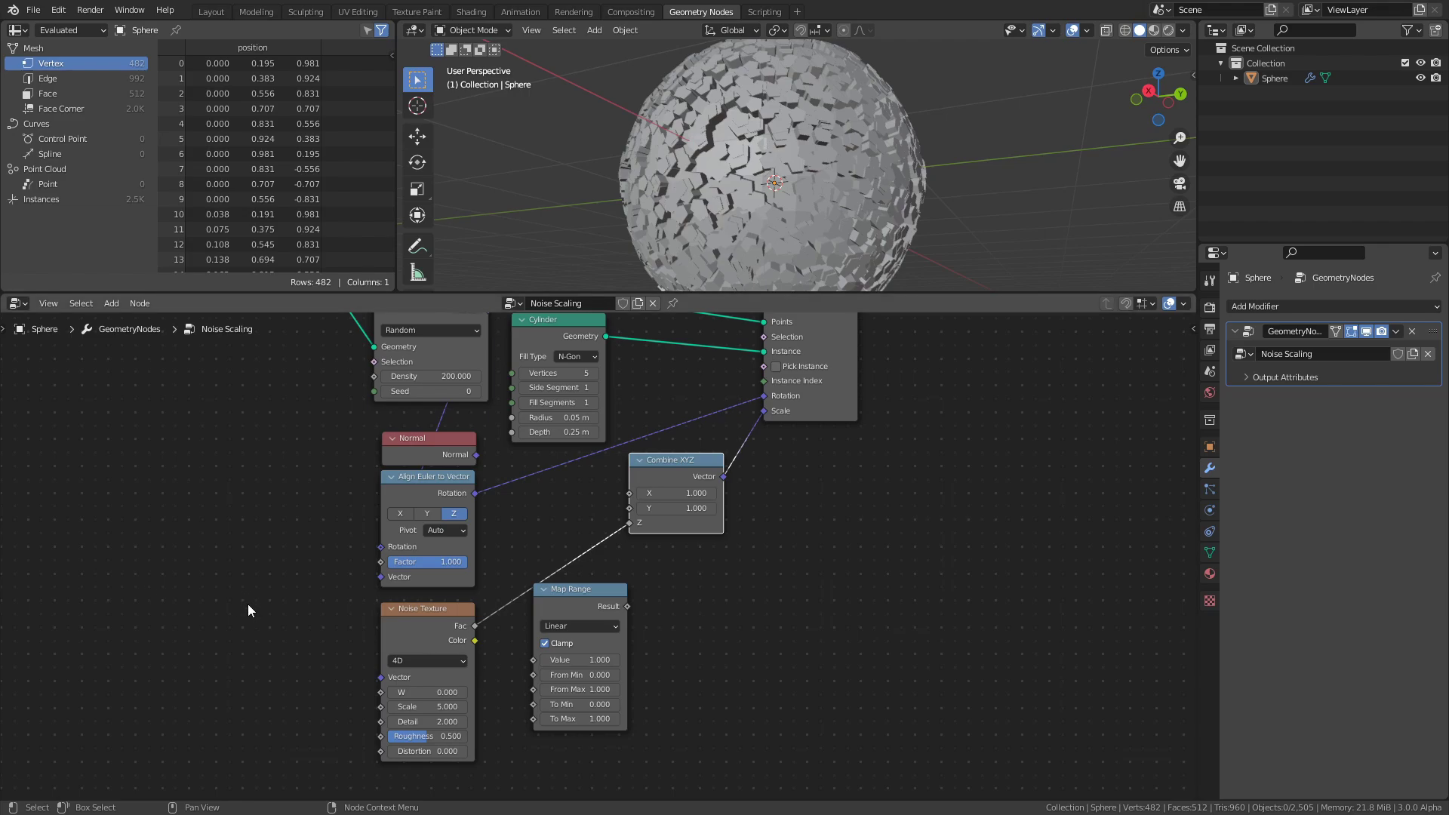
Insert Map Range between the Noise Texture and Combine XYZ, with From Min 0.46, From Max 0.66, To Min 0.001 and To Max 5.86.
{"action": "left_click_drag", "start_coordinate": [592, 590], "coordinate": [586, 528]}
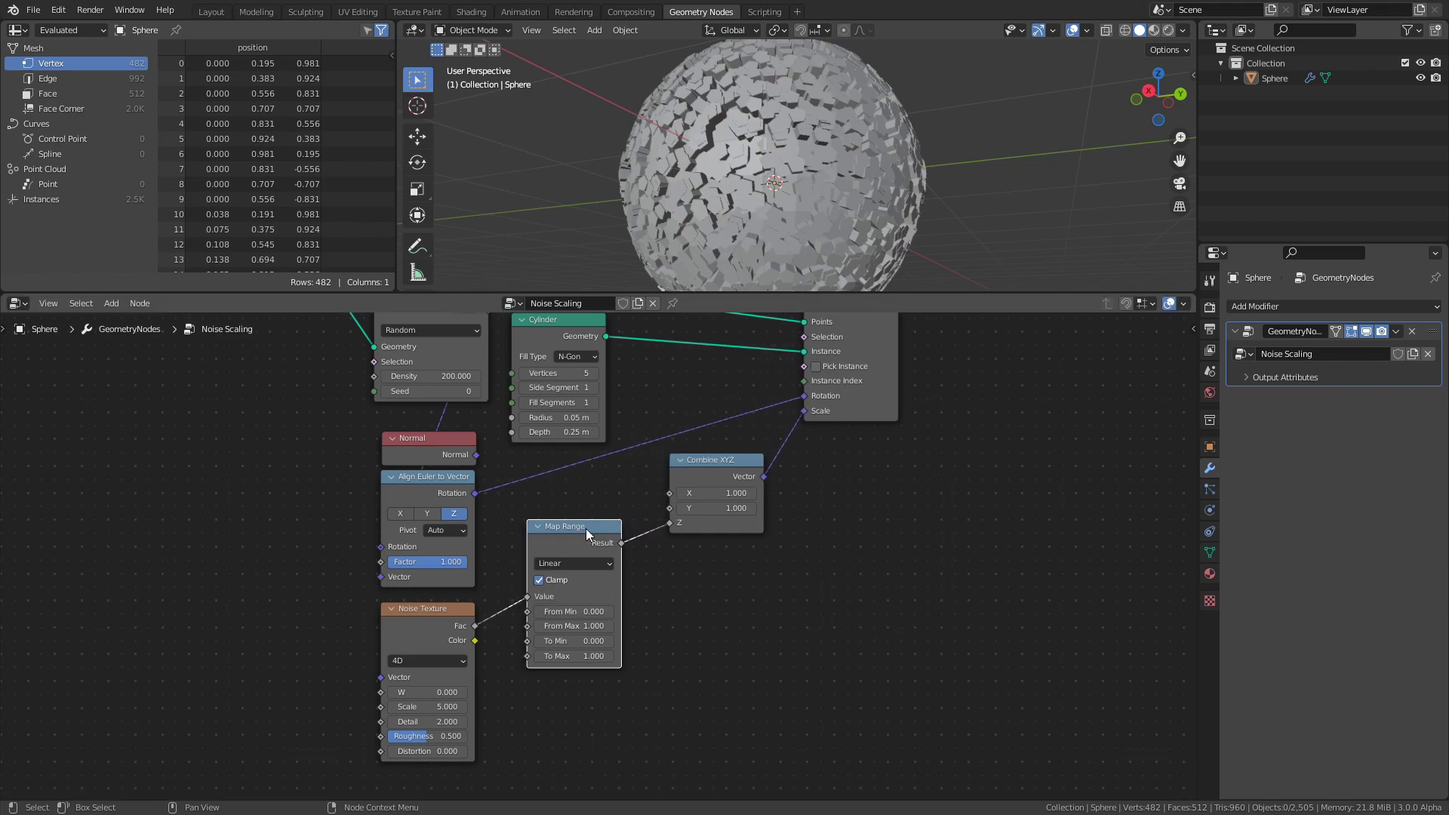
{"action": "middle_click_drag", "start_coordinate": [693, 633], "coordinate": [711, 587], "text": "ctrl"}
{"action": "left_click_drag", "start_coordinate": [596, 572], "coordinate": [626, 572]}
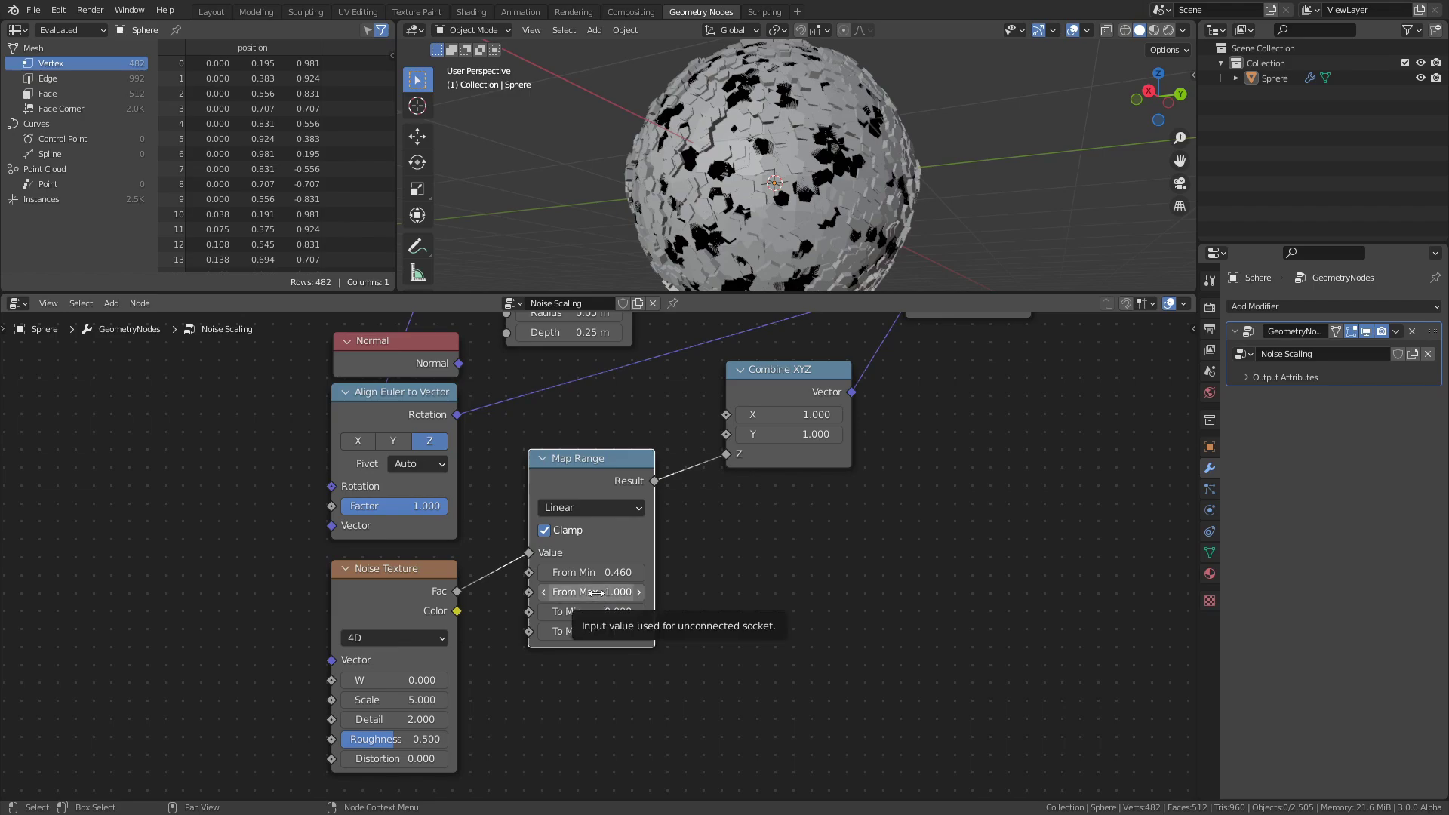
{"action": "left_click_drag", "start_coordinate": [597, 592], "coordinate": [671, 605]}
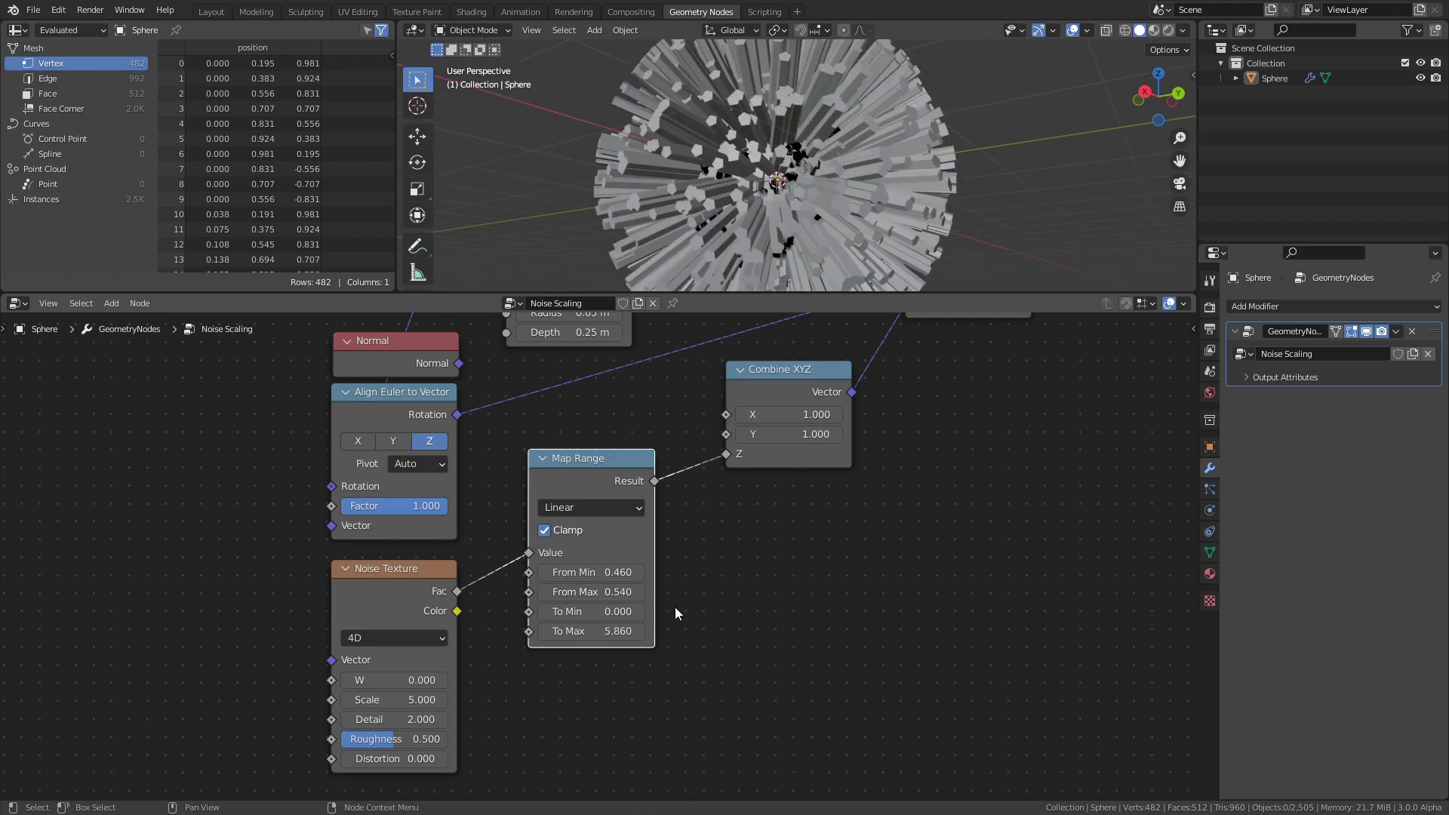
{"action": "left_click", "coordinate": [596, 611]}
{"action": "type", "text": "0.001"}
{"action": "key", "text": "Return"}
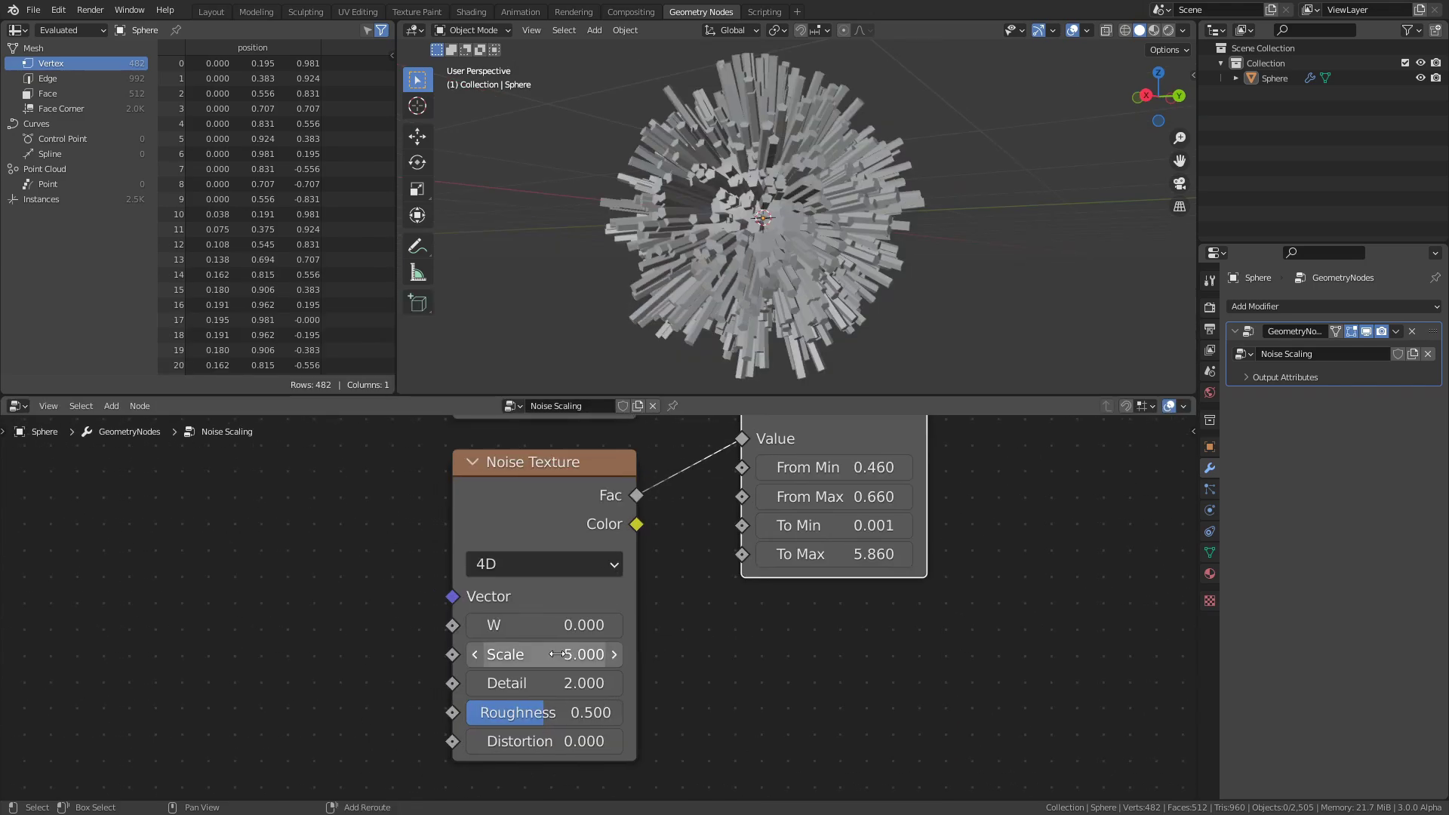
Set the Noise Texture's Scale to 0.8, Detail to 0.9, Roughness to 0.575 and Distortion to 0.48, and save the file.
{"action": "left_click_drag", "start_coordinate": [558, 654], "coordinate": [255, 655]}
{"action": "left_click_drag", "start_coordinate": [558, 683], "coordinate": [462, 683]}
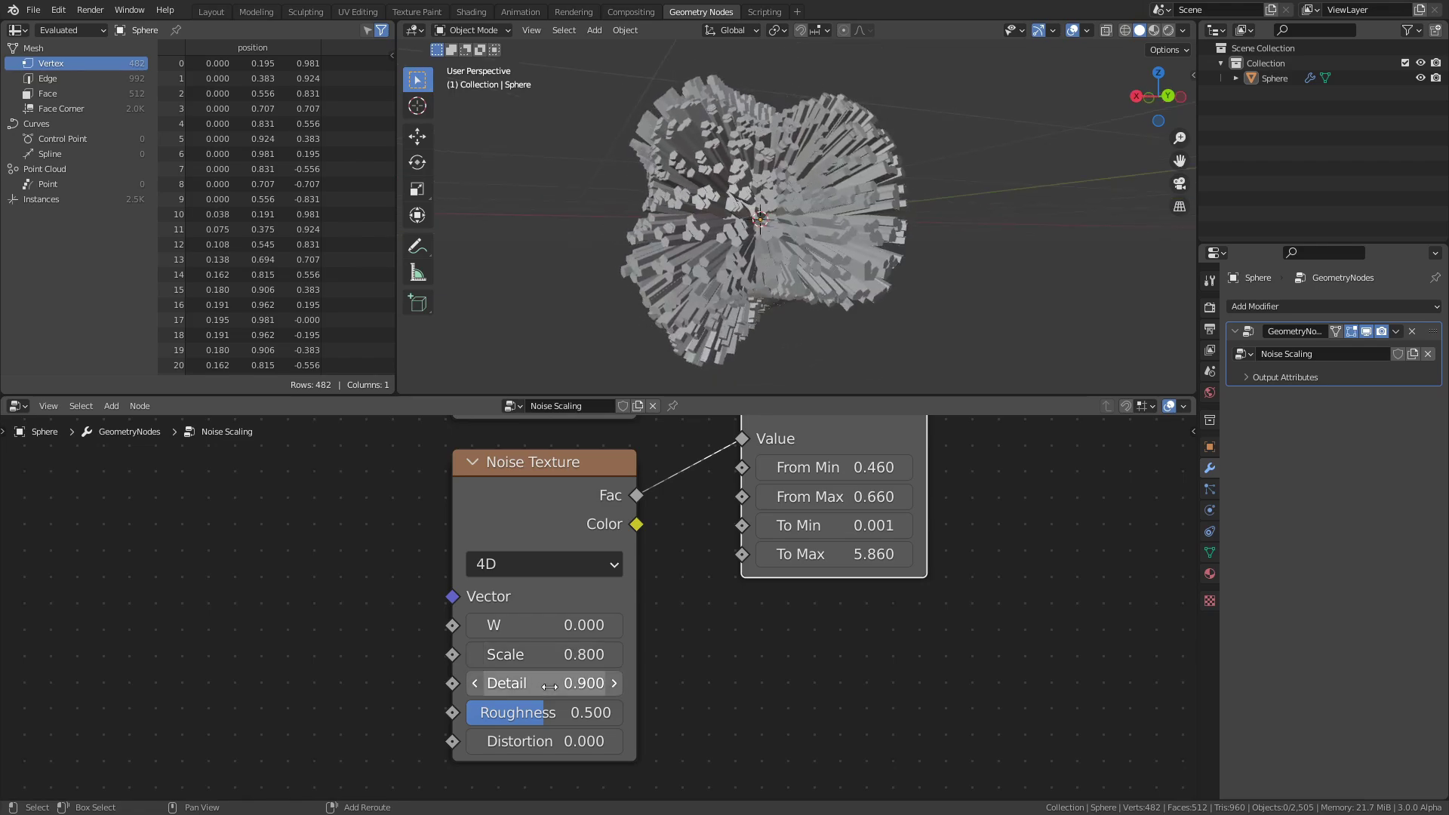
{"action": "mouse_move", "coordinate": [555, 741]}
{"action": "left_mouse_down"}
{"action": "mouse_move", "coordinate": [623, 741]}
{"action": "mouse_move", "coordinate": [591, 741]}
{"action": "mouse_move", "coordinate": [555, 713]}
{"action": "left_mouse_up"}
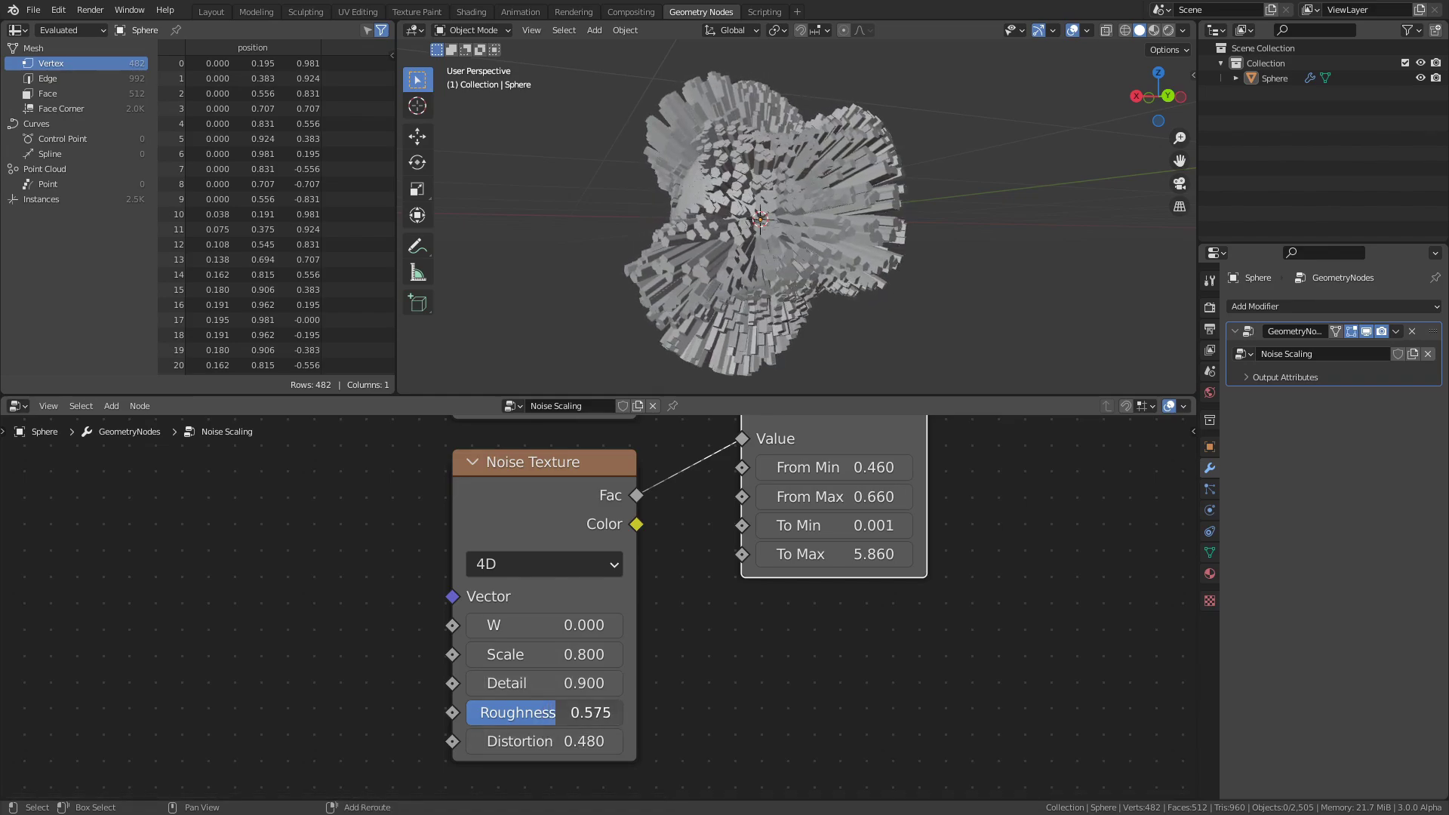
{"action": "key", "text": "ctrl+s"}
{"action": "middle_click_drag", "start_coordinate": [682, 258], "coordinate": [740, 340]}
Set the Noise Texture's W to 7.84, save the file, and shift W further for a different growth pattern.
{"action": "left_click_drag", "start_coordinate": [544, 625], "coordinate": [1135, 625]}
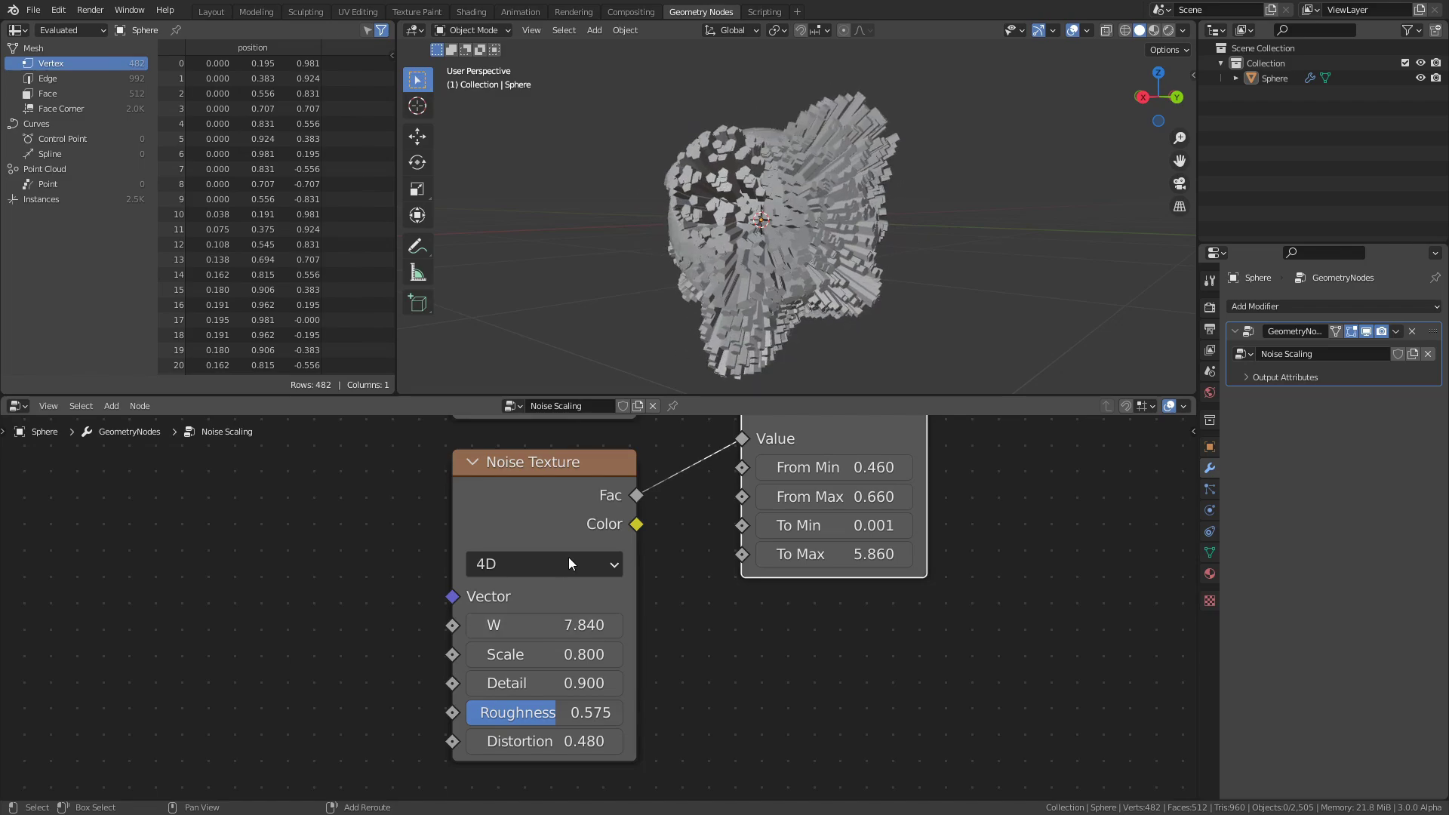
{"action": "key", "text": "ctrl+s"}
{"action": "middle_click_drag", "start_coordinate": [705, 272], "coordinate": [604, 324]}
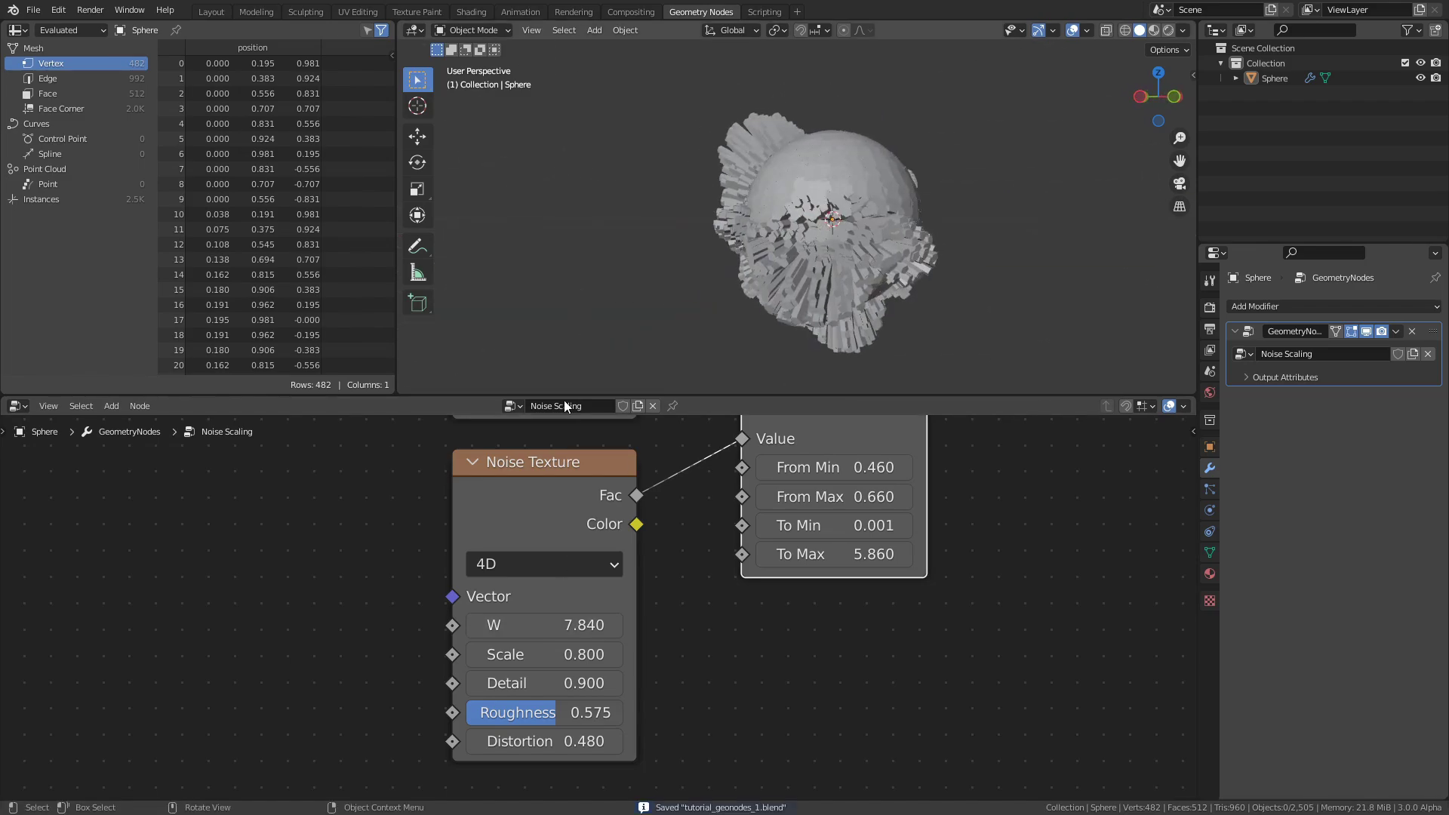
{"action": "left_click_drag", "start_coordinate": [544, 625], "coordinate": [729, 625]}
{"action": "middle_click_drag", "start_coordinate": [794, 269], "coordinate": [926, 356]}
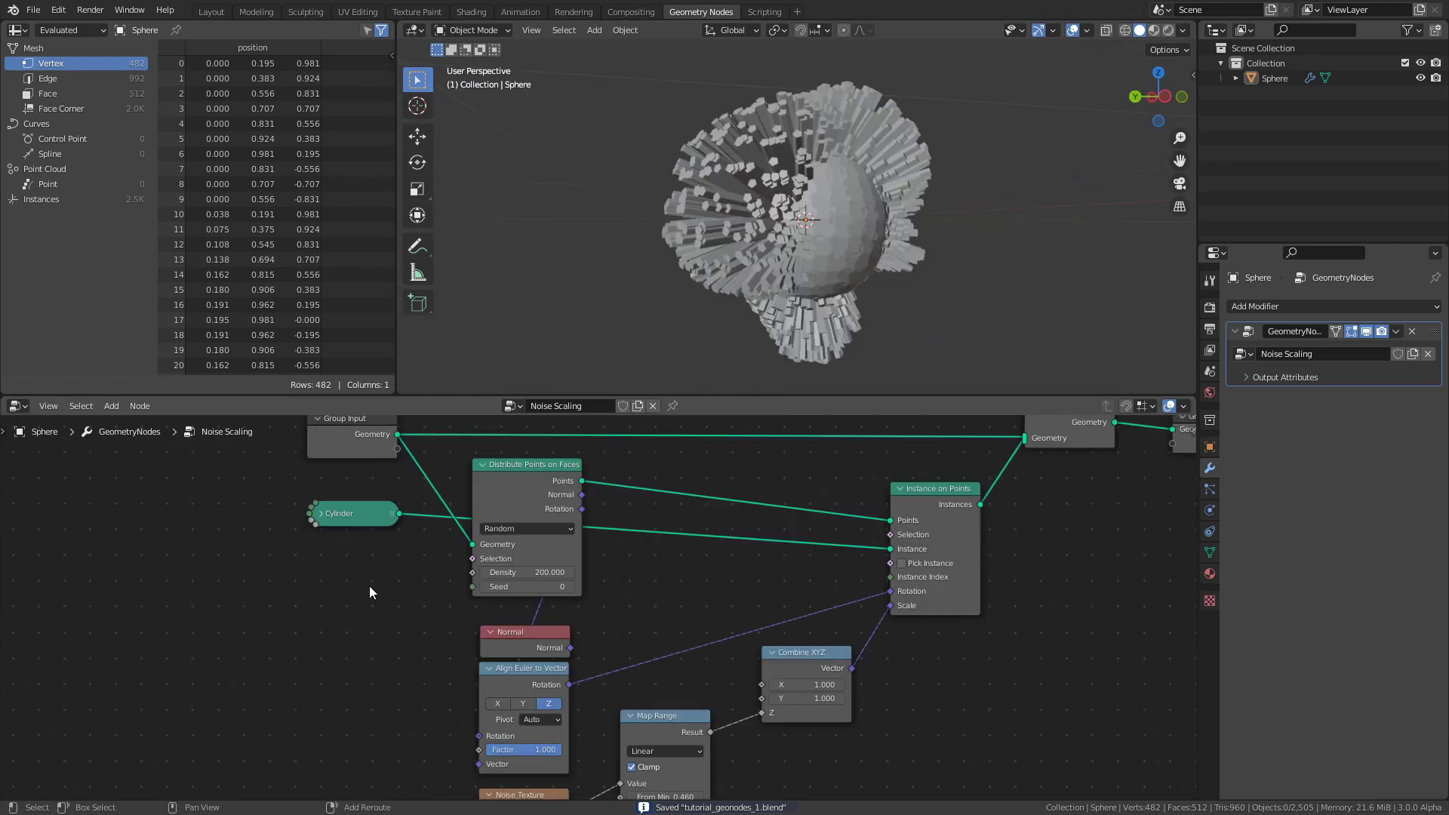
Add a UV Sphere node with a 0.025 m radius, connect it as the Instance in place of the Cylinder, and save the file.
{"action": "key", "text": "shift+a"}
{"action": "mouse_move", "coordinate": [339, 515]}
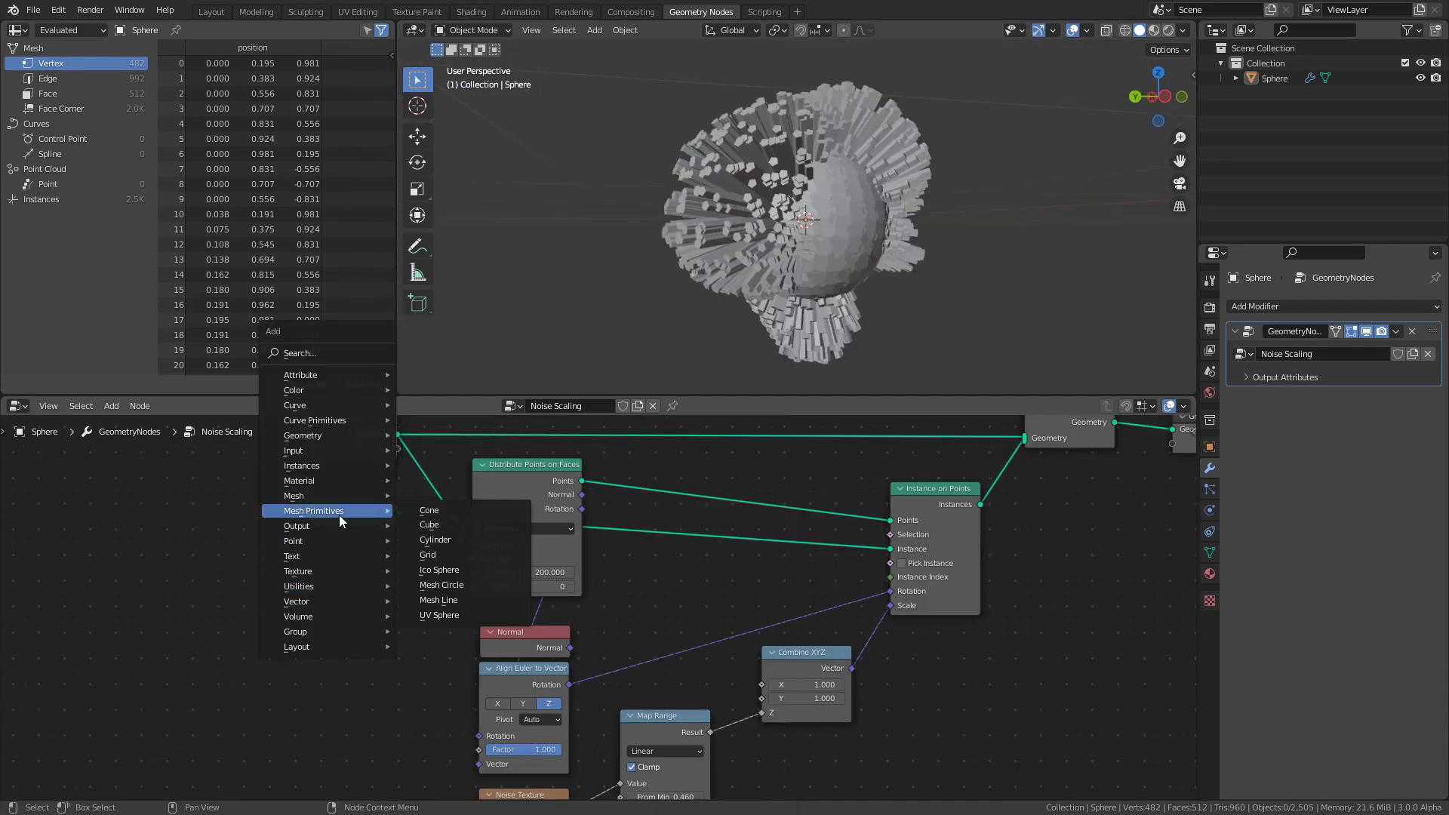
{"action": "left_click", "coordinate": [451, 617]}
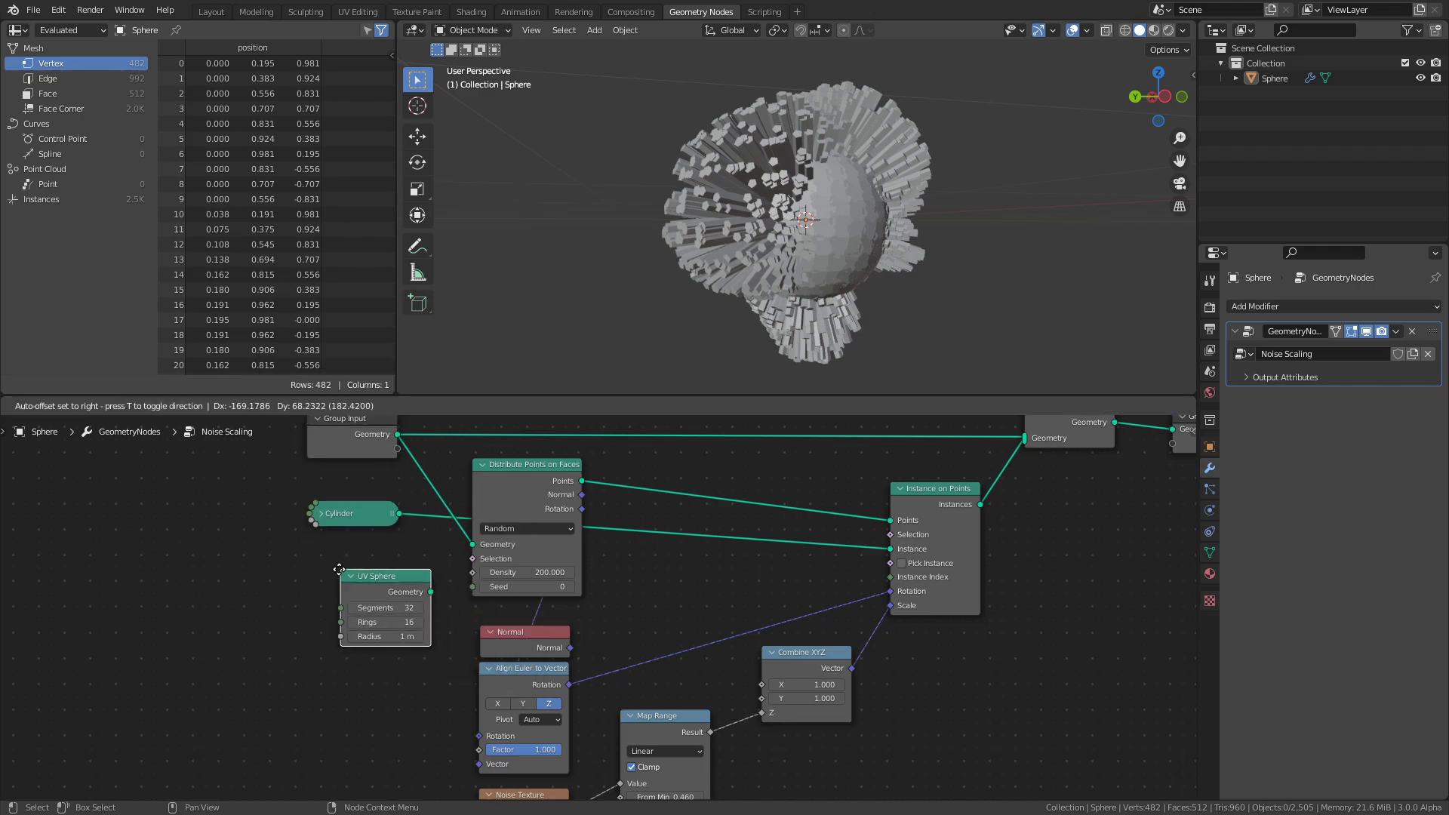
{"action": "left_click", "coordinate": [398, 585]}
{"action": "left_click_drag", "start_coordinate": [401, 586], "coordinate": [892, 550]}
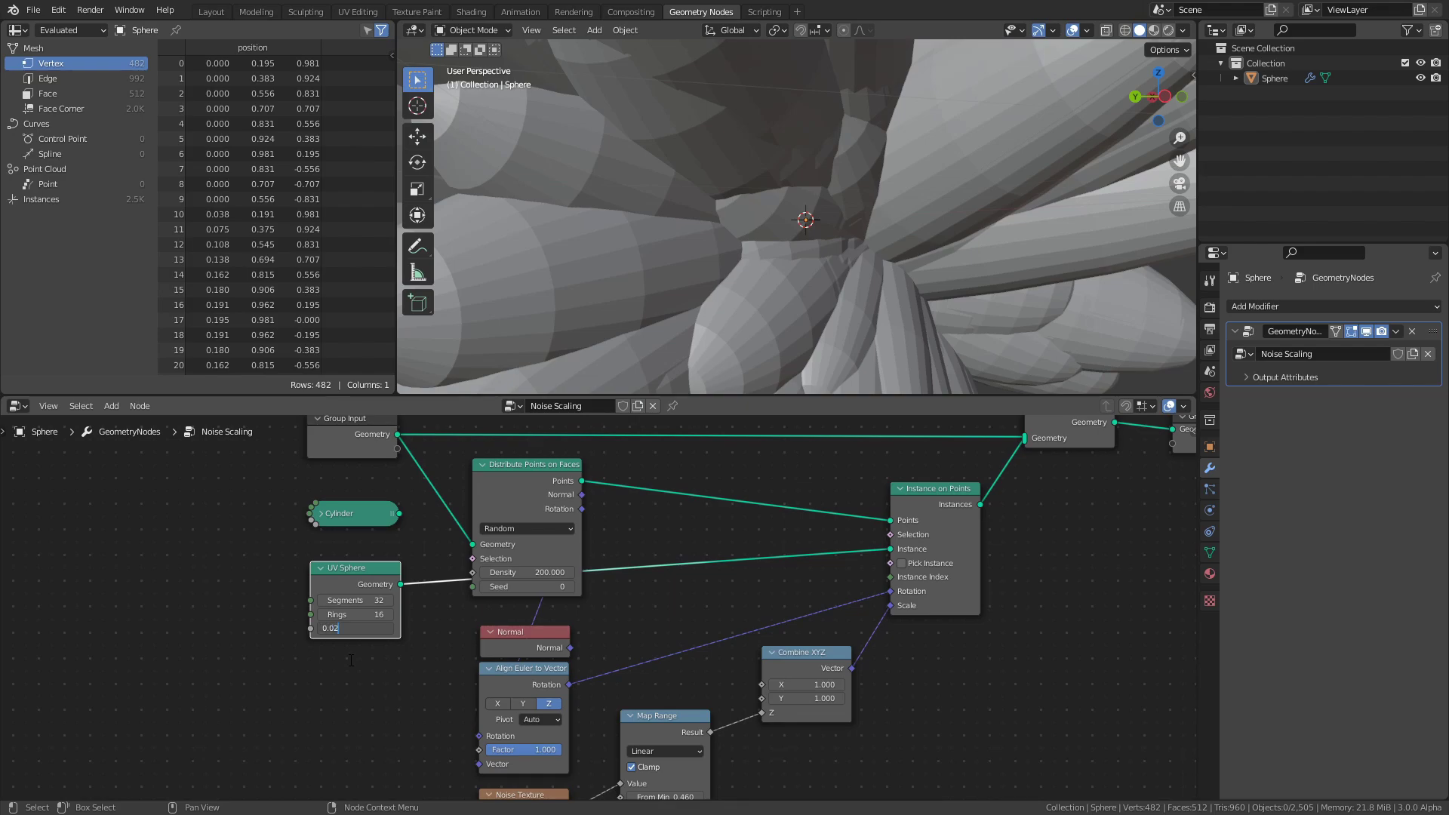
{"action": "key", "text": "Return"}
{"action": "key", "text": "ctrl+s"}
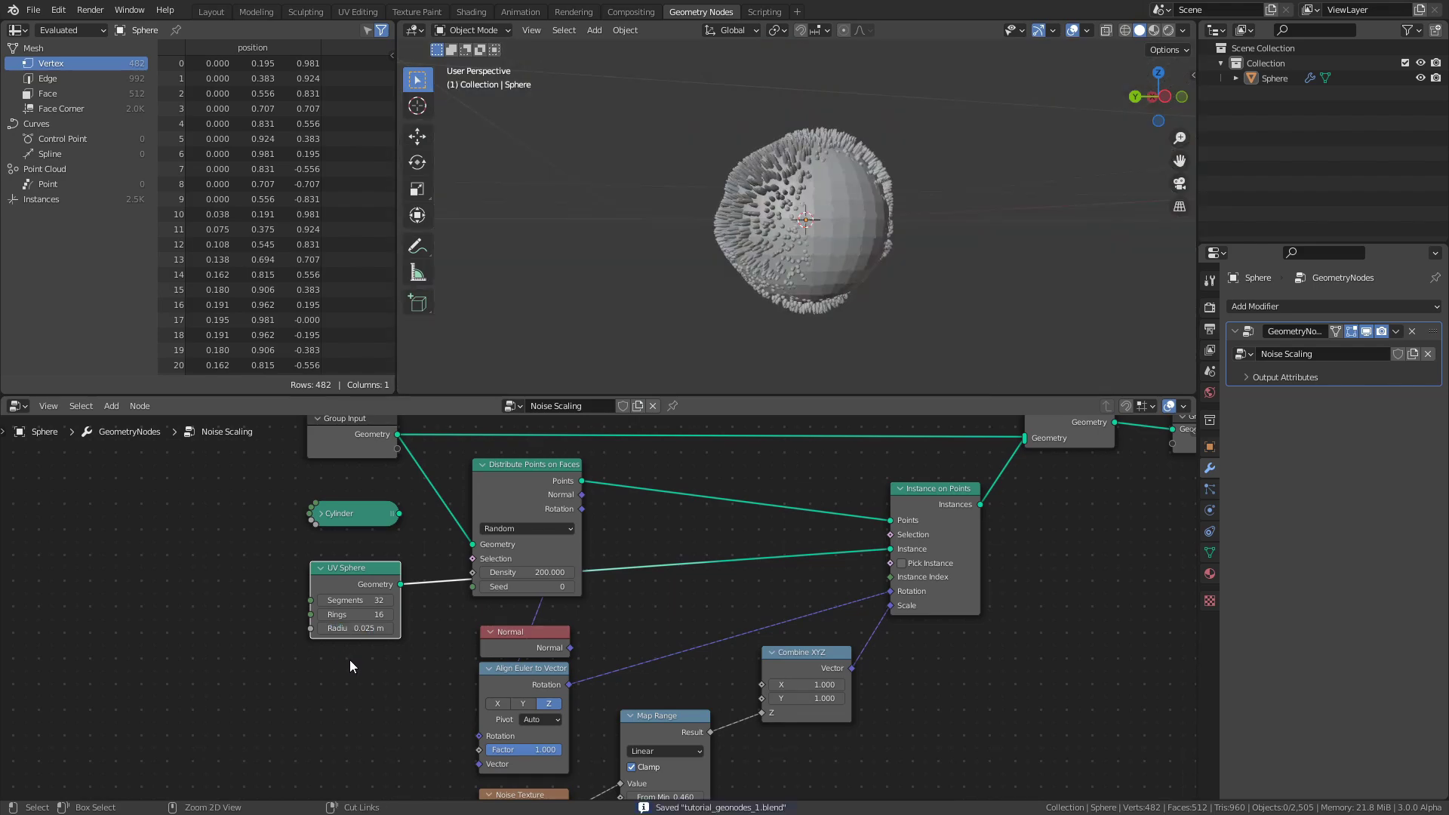
{"action": "scroll", "coordinate": [842, 243], "scroll_direction": "up", "scroll_amount": 1}
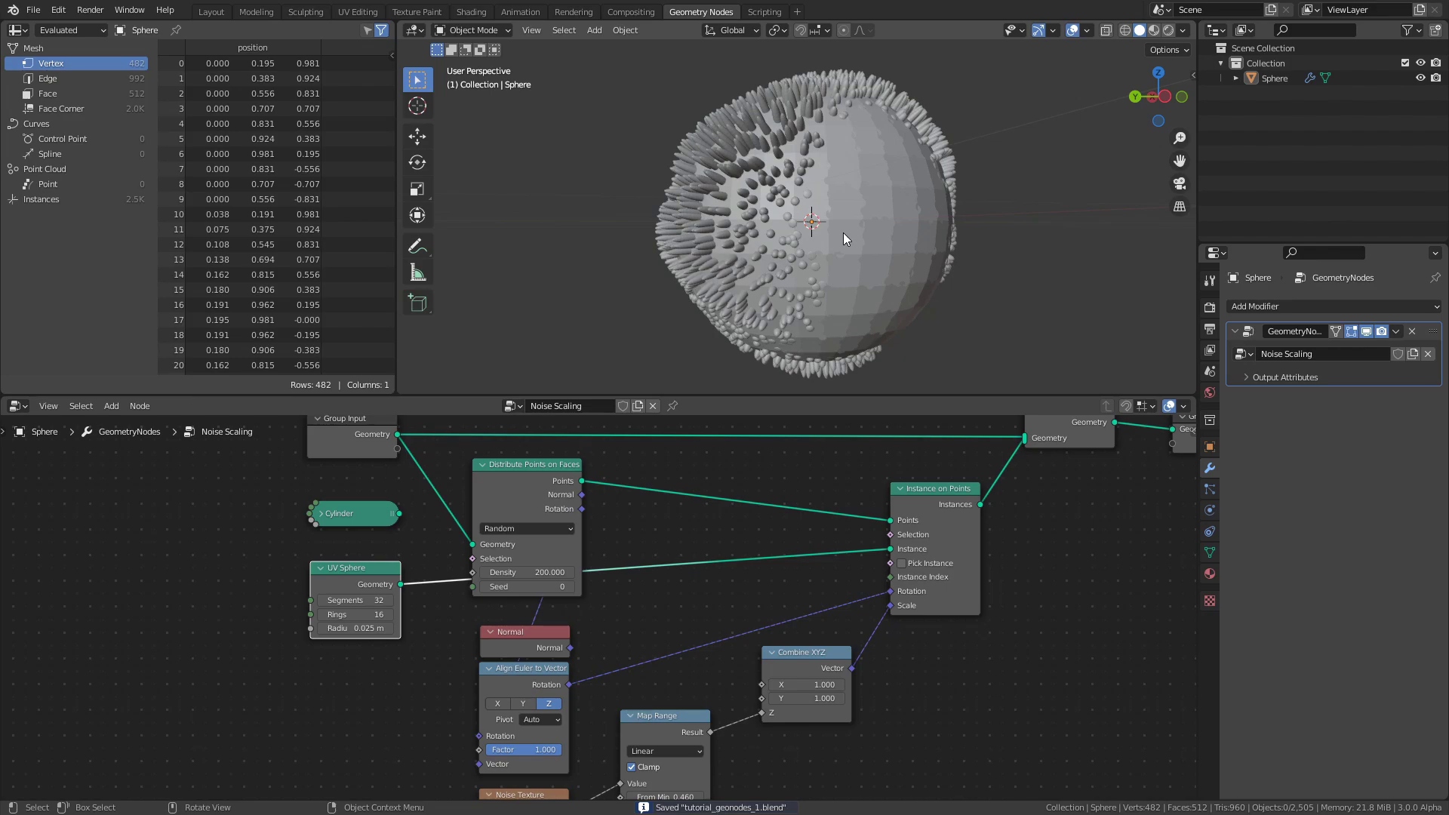
Connect the Map Range Result to Combine XYZ's X and Y as well, save the file, and shift the Noise Texture's W to 2.32.
{"action": "middle_click_drag", "start_coordinate": [787, 650], "coordinate": [651, 495]}
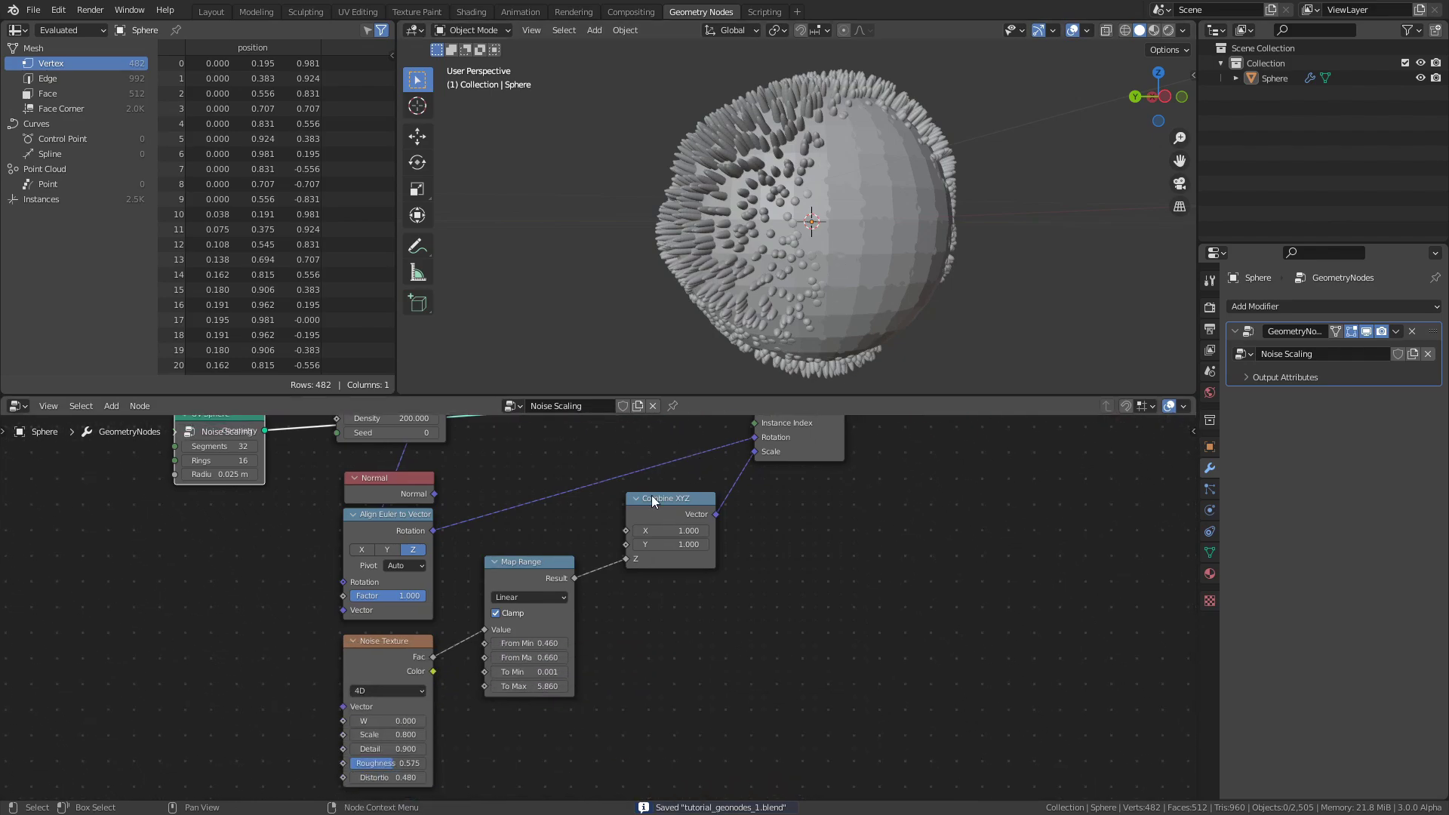
{"action": "left_click_drag", "start_coordinate": [574, 578], "coordinate": [627, 531]}
{"action": "middle_click_drag", "start_coordinate": [830, 340], "coordinate": [890, 302]}
{"action": "key", "text": "ctrl+s"}
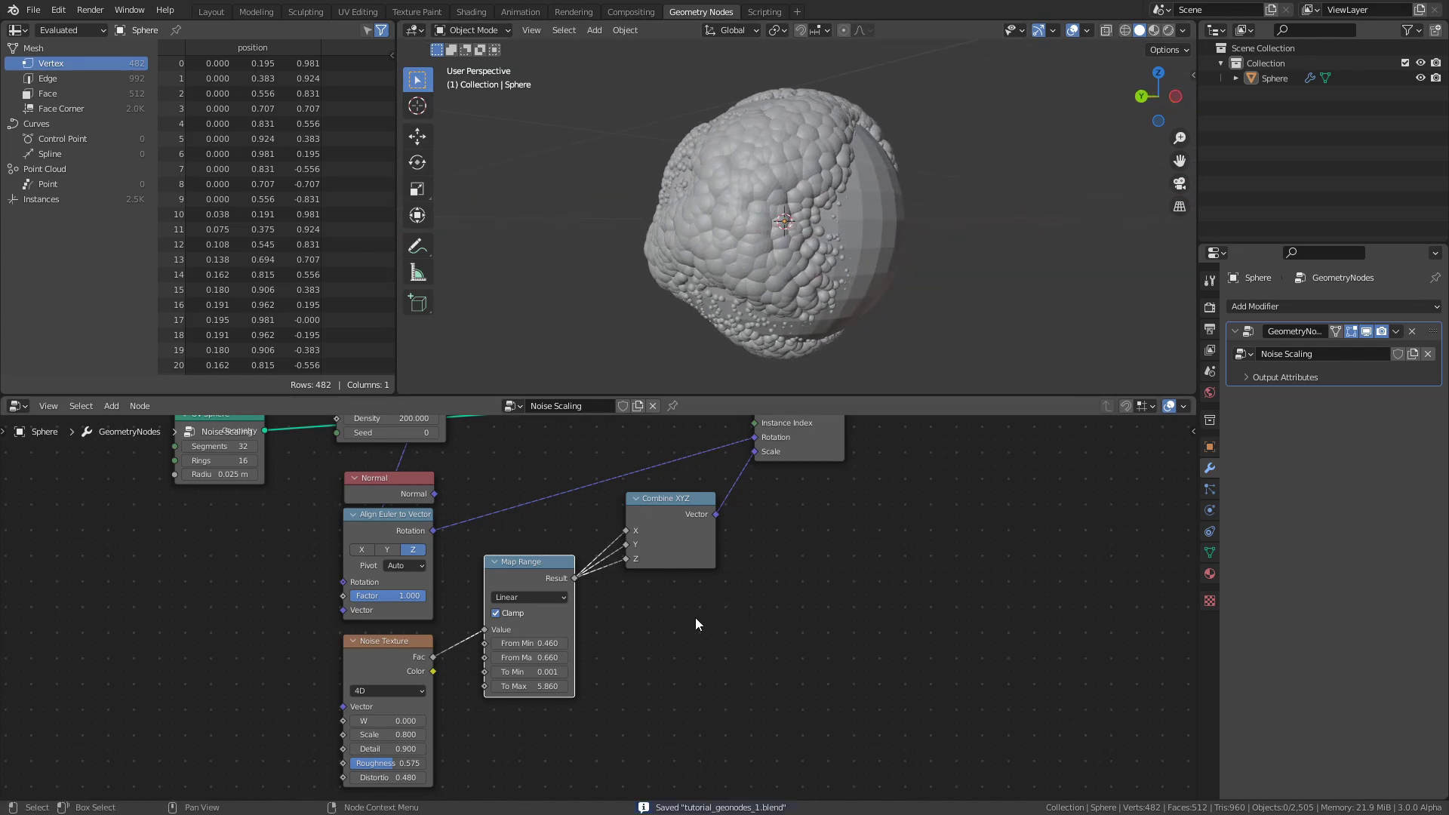
{"action": "middle_click_drag", "start_coordinate": [679, 631], "coordinate": [753, 585]}
{"action": "left_click_drag", "start_coordinate": [465, 677], "coordinate": [668, 677], "text": "shift"}
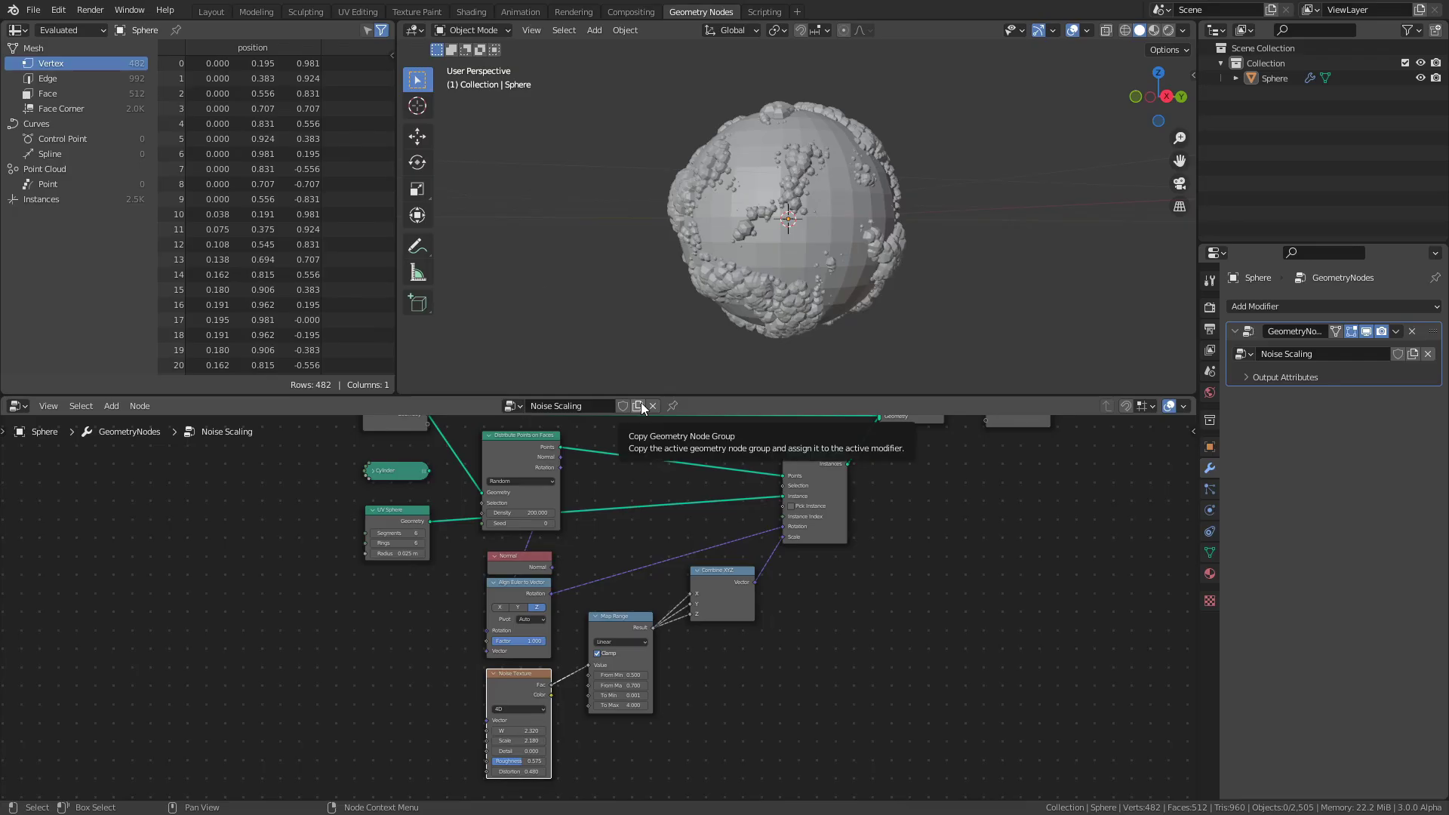
Duplicate the Noise Scaling node group for the modifier and name the copy Proximity Setup.
{"action": "left_click", "coordinate": [639, 404]}
{"action": "double_click", "coordinate": [596, 406]}
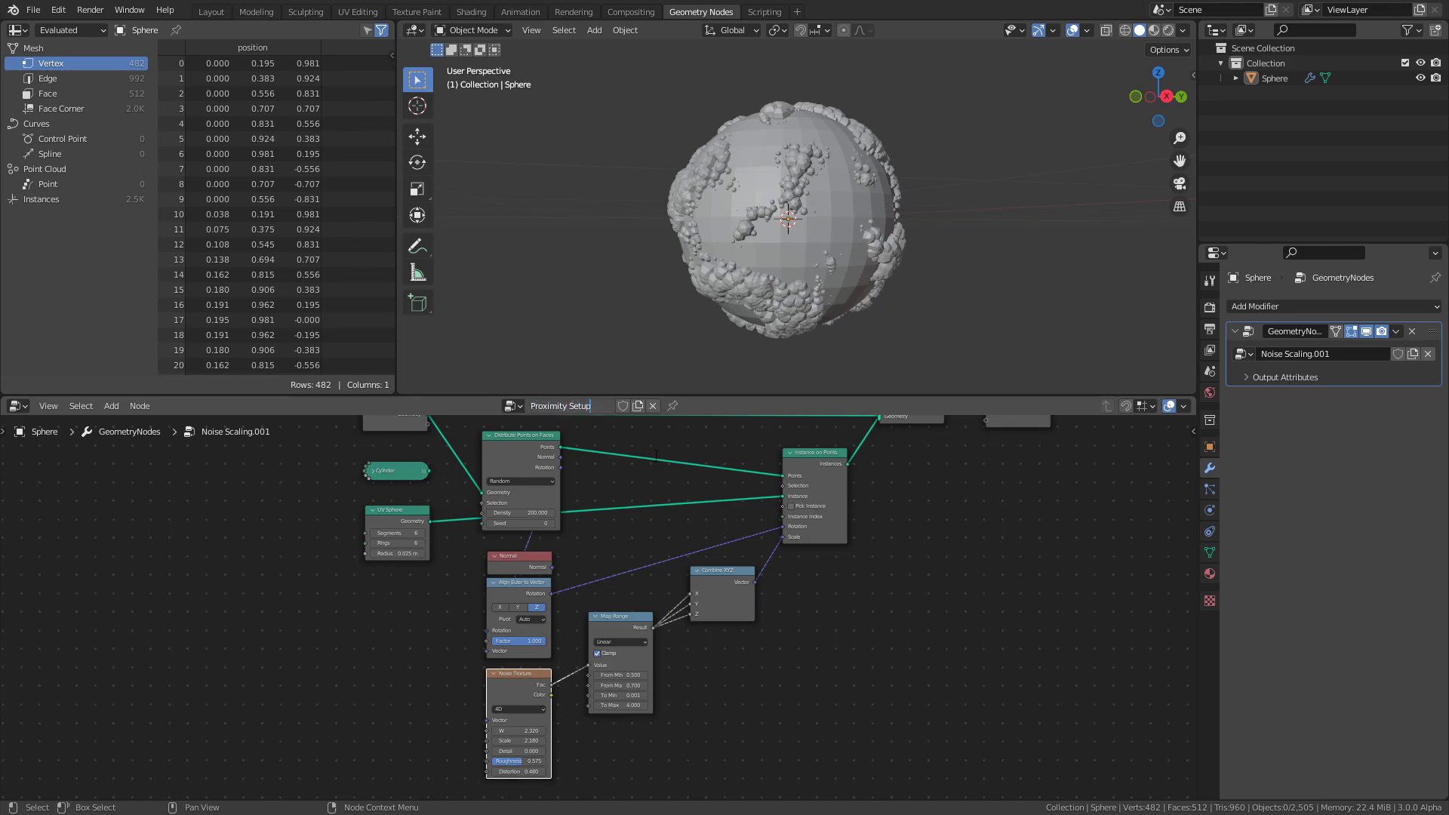
{"action": "type", "text": "Proximity Setup"}
{"action": "key", "text": "Return"}
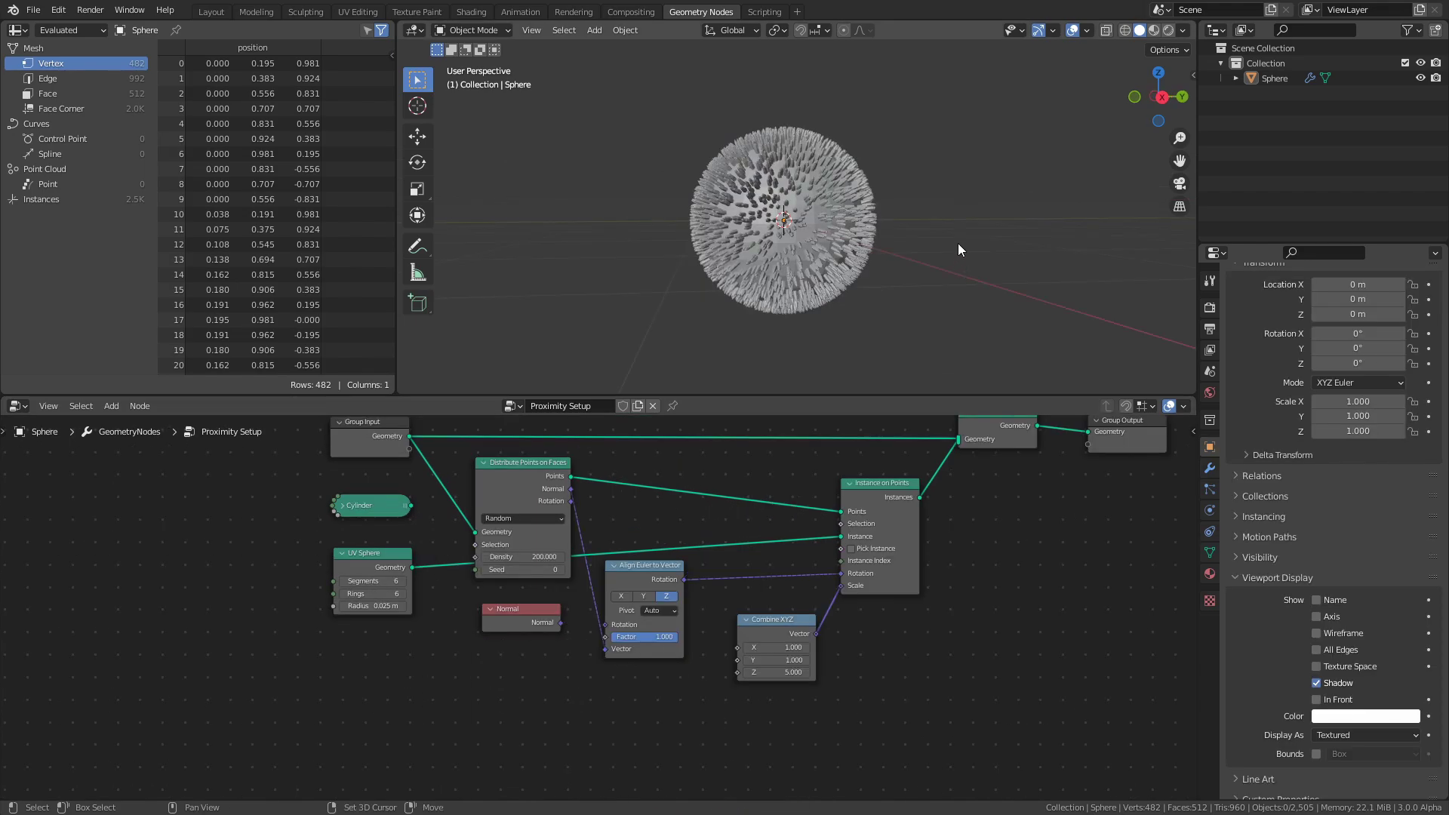
Add a UV sphere object to the scene, scale it down to about 0.356, and apply its scale.
{"action": "key", "text": "shift+a"}
{"action": "mouse_move", "coordinate": [925, 234]}
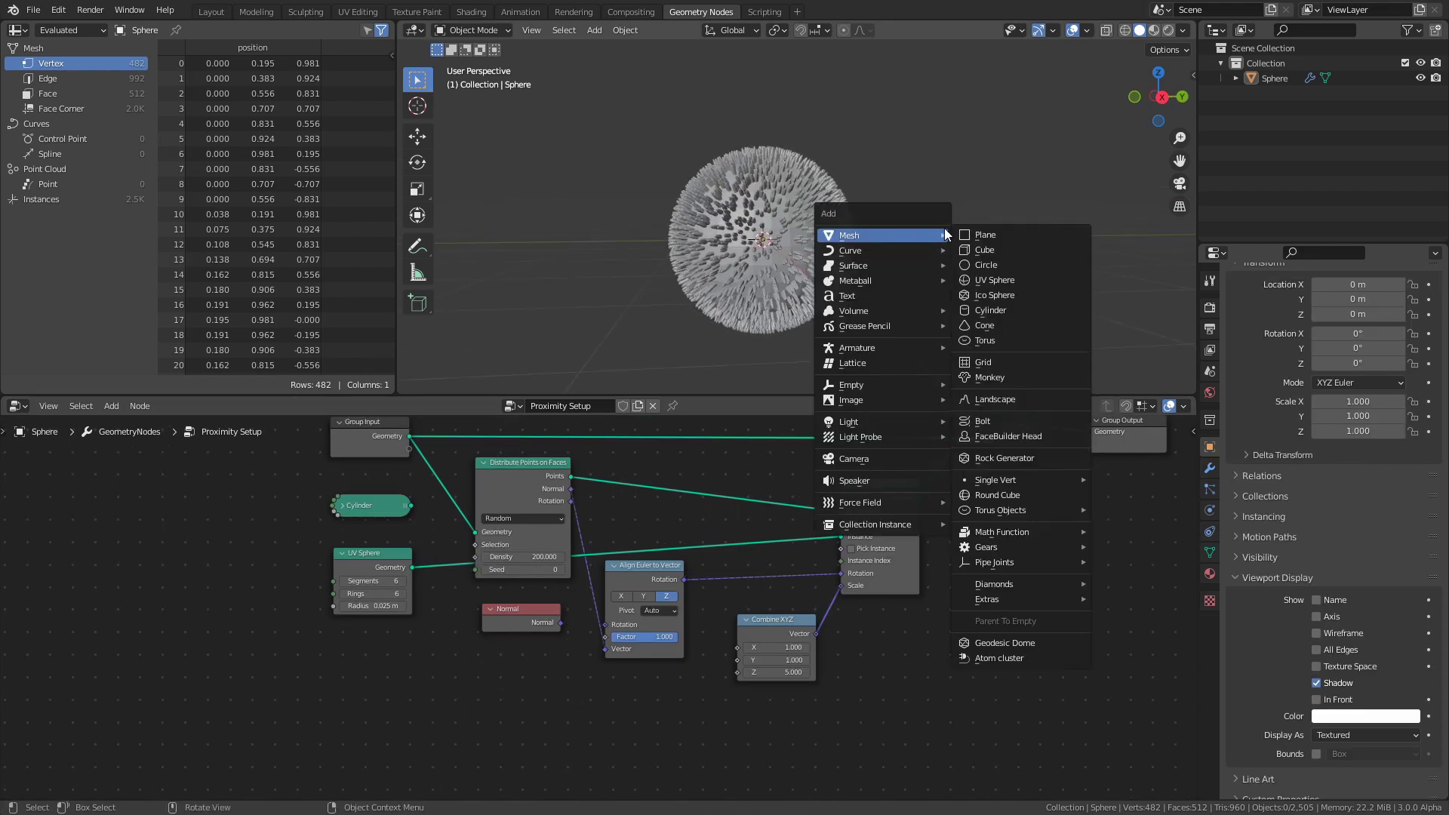
{"action": "left_click", "coordinate": [1008, 282]}
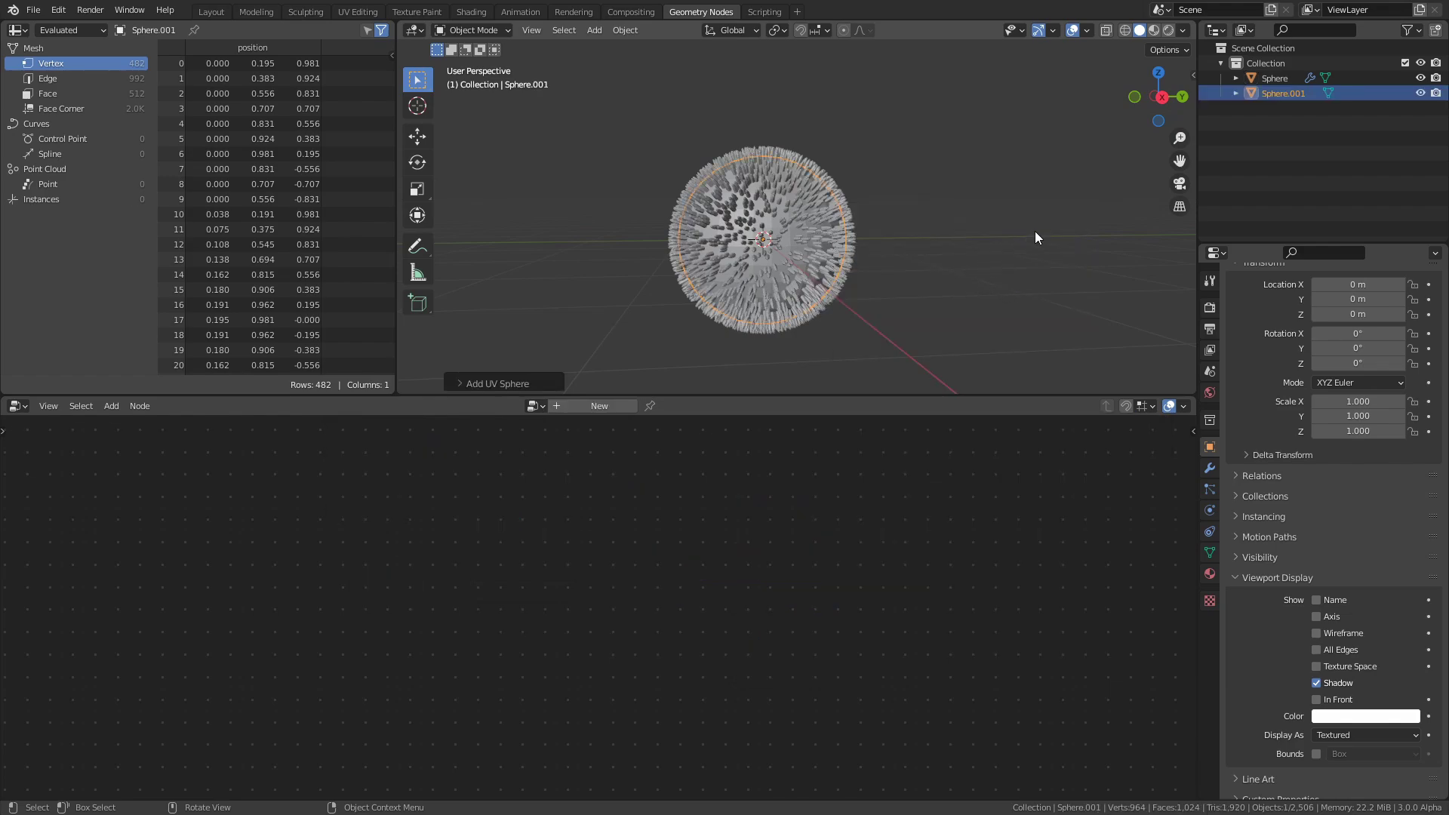
{"action": "key", "text": "s"}
{"action": "left_click", "coordinate": [858, 237]}
{"action": "key", "text": "ctrl+a"}
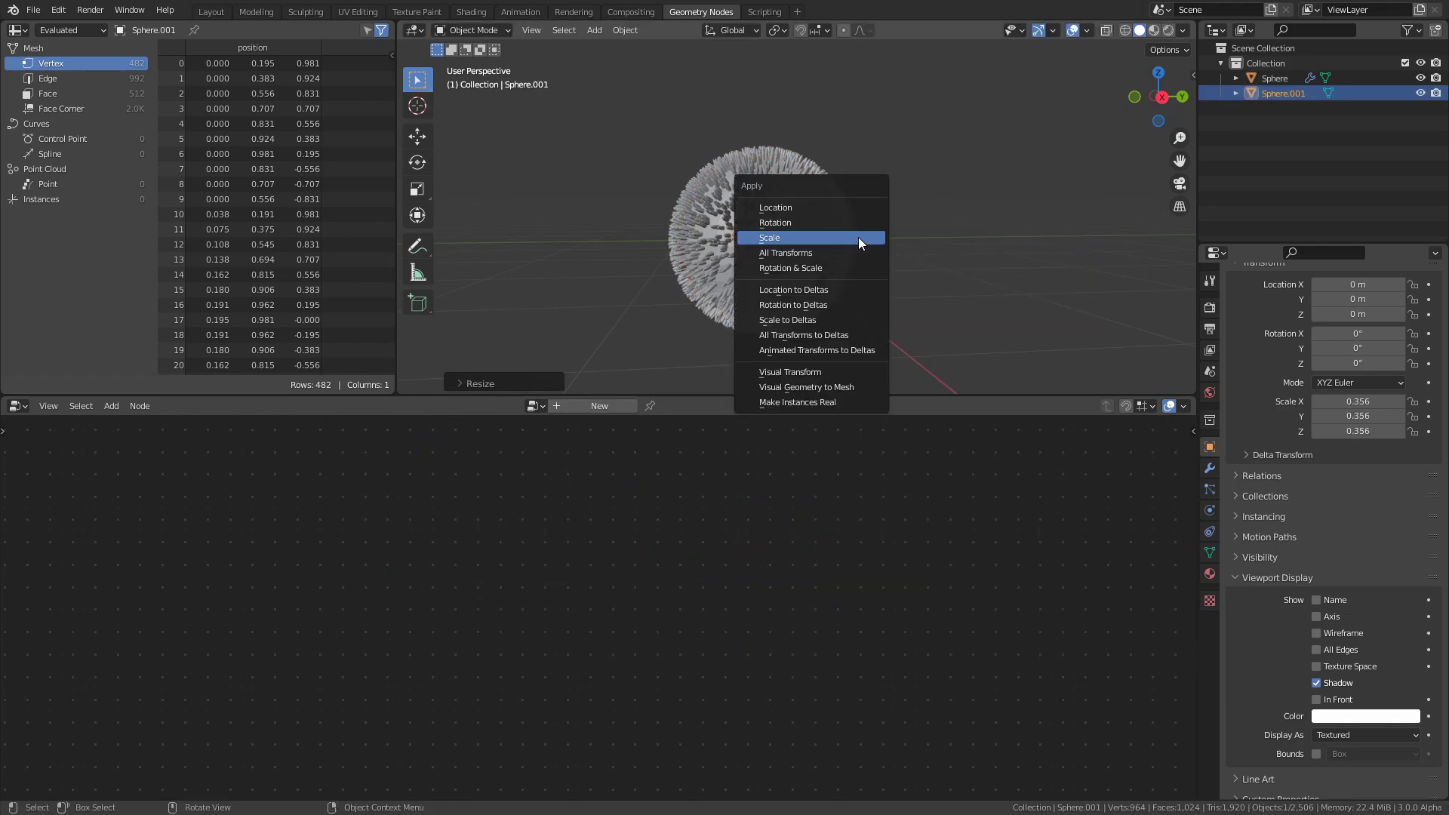
{"action": "left_click", "coordinate": [859, 237]}
Move the small sphere up along Z to about 1.43 m and rename it ProximityObject.
{"action": "key", "text": "z"}
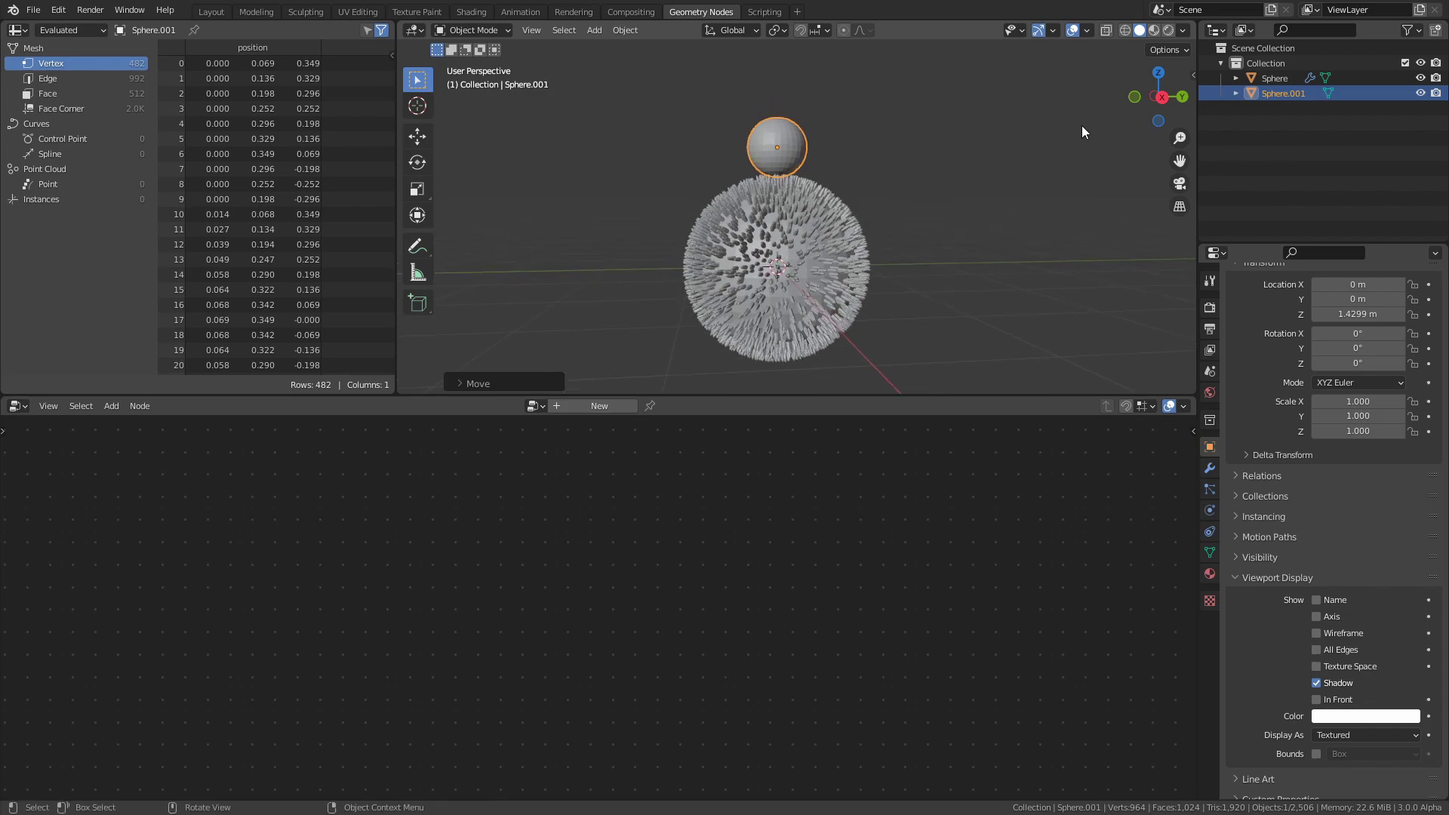
{"action": "double_click", "coordinate": [1294, 94]}
{"action": "type", "text": "ProximityObject"}
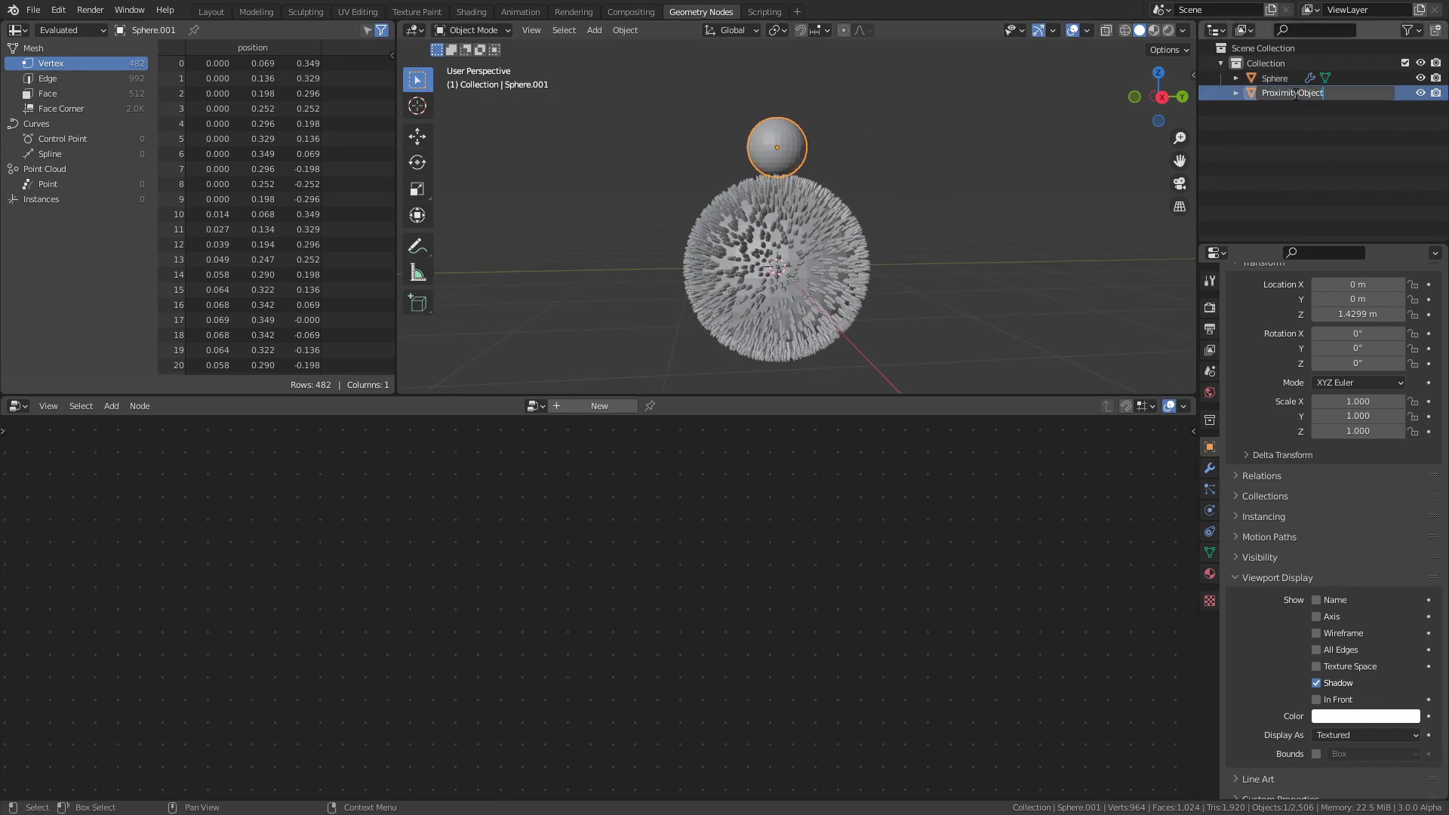
{"action": "key", "text": "Return"}
Bring ProximityObject into the Sphere's node tree as an Object Info node, save the file, and set the node to Relative.
{"action": "left_click", "coordinate": [1289, 76]}
{"action": "left_click_drag", "start_coordinate": [1288, 76], "coordinate": [320, 675]}
{"action": "middle_click_drag", "start_coordinate": [468, 681], "coordinate": [655, 527]}
{"action": "left_click_drag", "start_coordinate": [494, 528], "coordinate": [330, 554]}
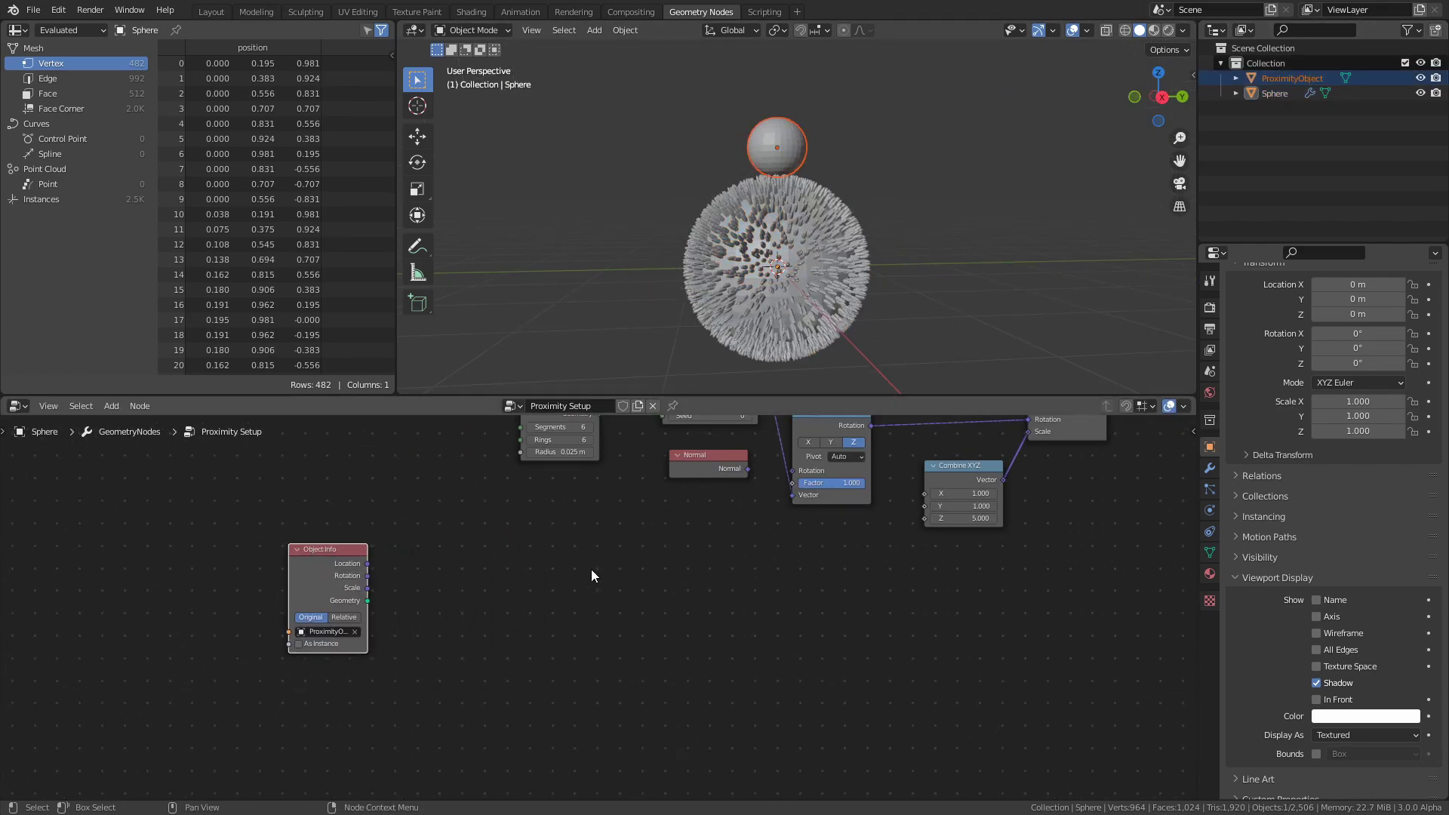
{"action": "left_click", "coordinate": [591, 576]}
{"action": "left_click", "coordinate": [754, 317]}
{"action": "middle_click_drag", "start_coordinate": [550, 518], "coordinate": [656, 468]}
{"action": "left_click", "coordinate": [640, 355]}
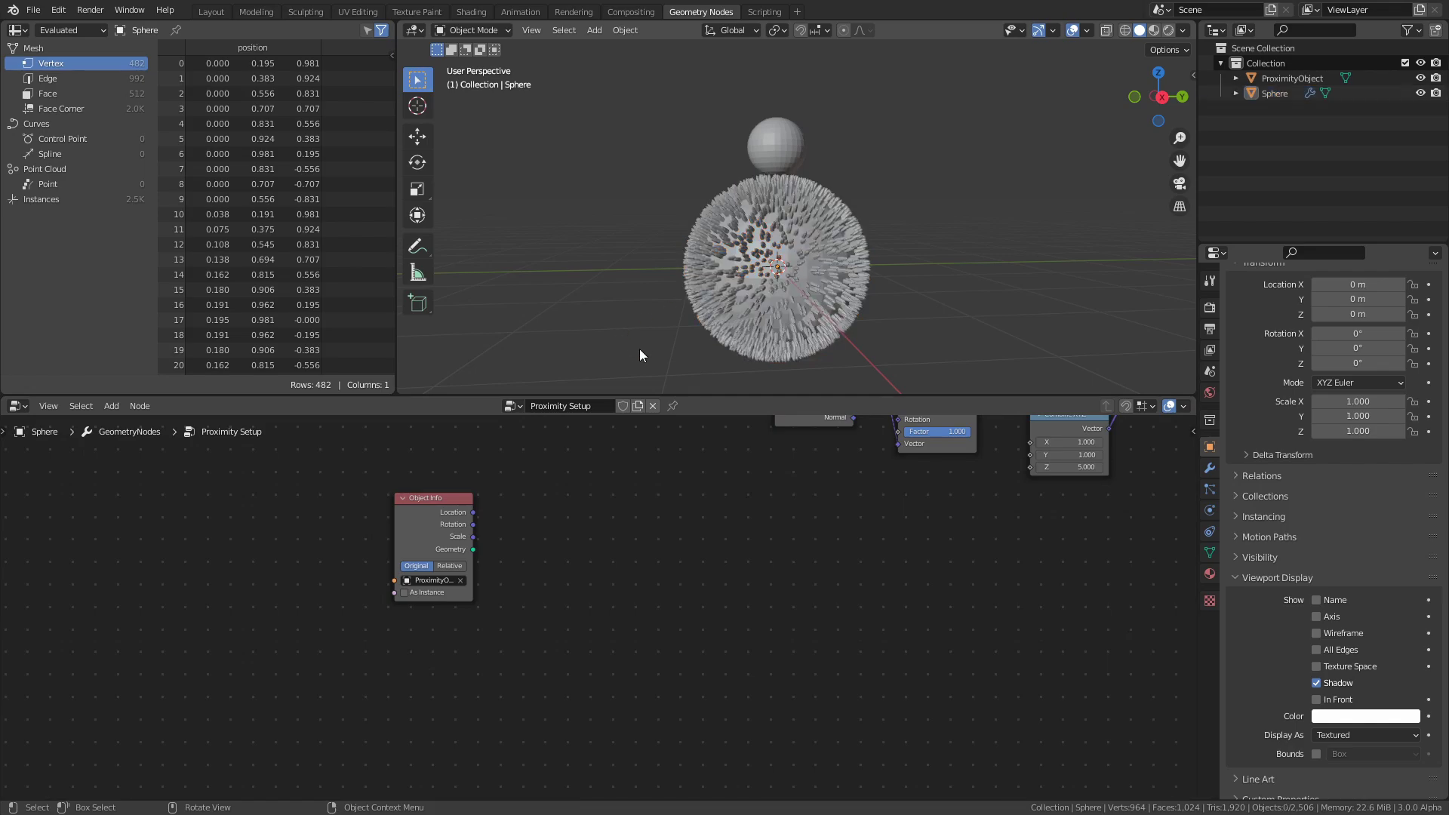
{"action": "key", "text": "ctrl+s"}
{"action": "middle_click_drag", "start_coordinate": [477, 568], "coordinate": [442, 629]}
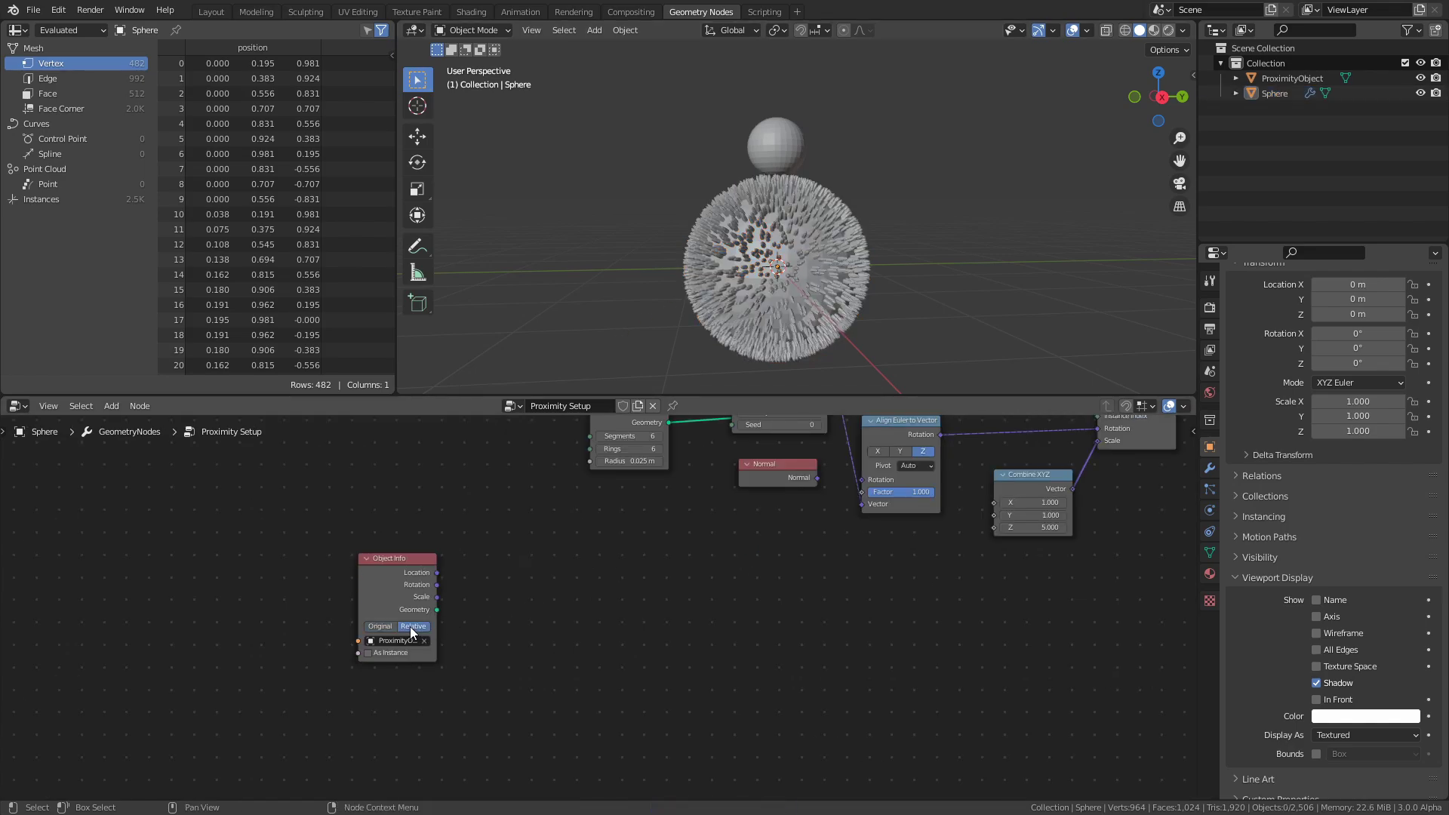
{"action": "left_click", "coordinate": [410, 626]}
Add a Geometry Proximity node beside Object Info and place a Position node just above it.
{"action": "key", "text": "shift+a"}
{"action": "mouse_move", "coordinate": [537, 564]}
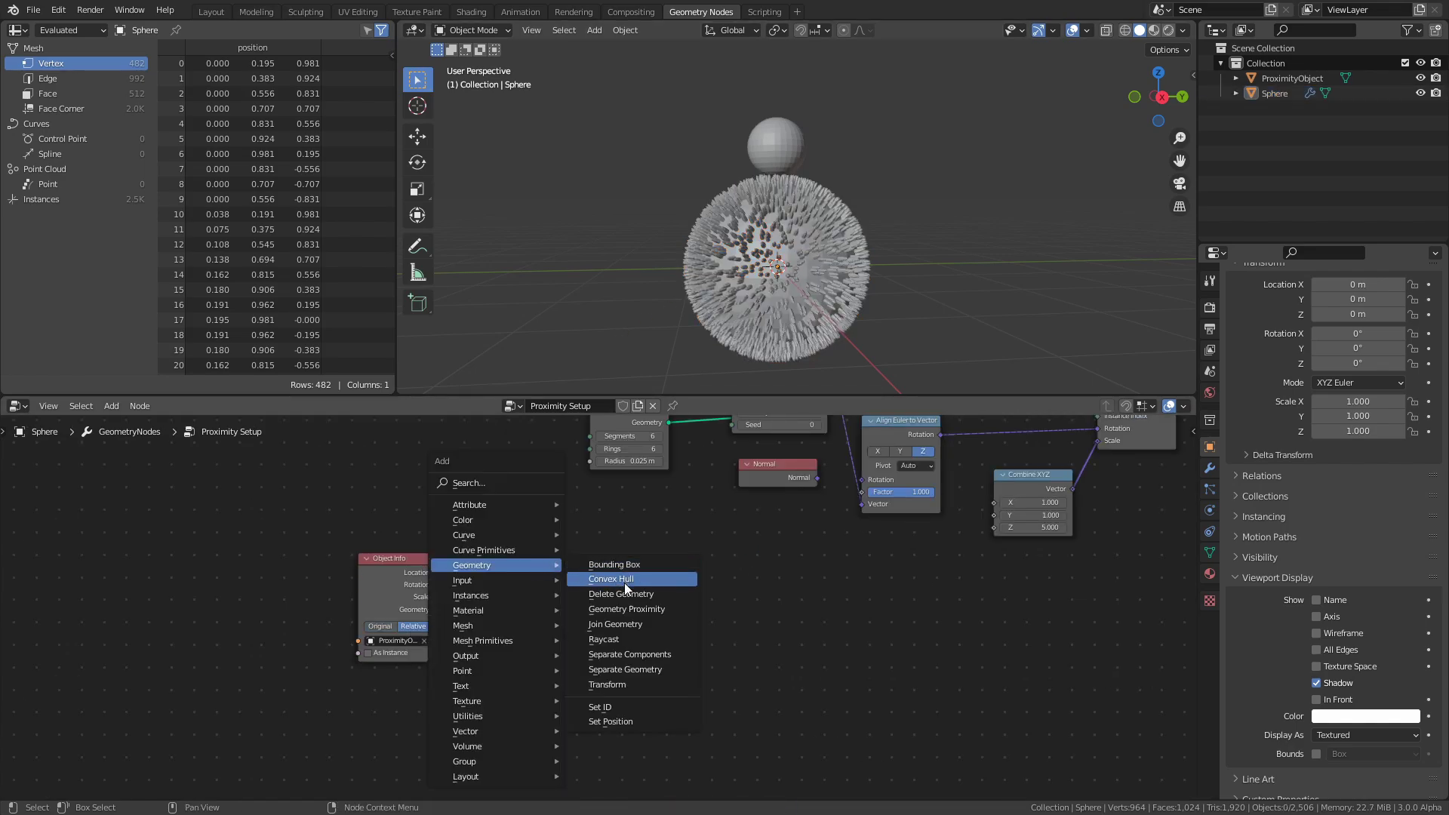
{"action": "left_click", "coordinate": [624, 609]}
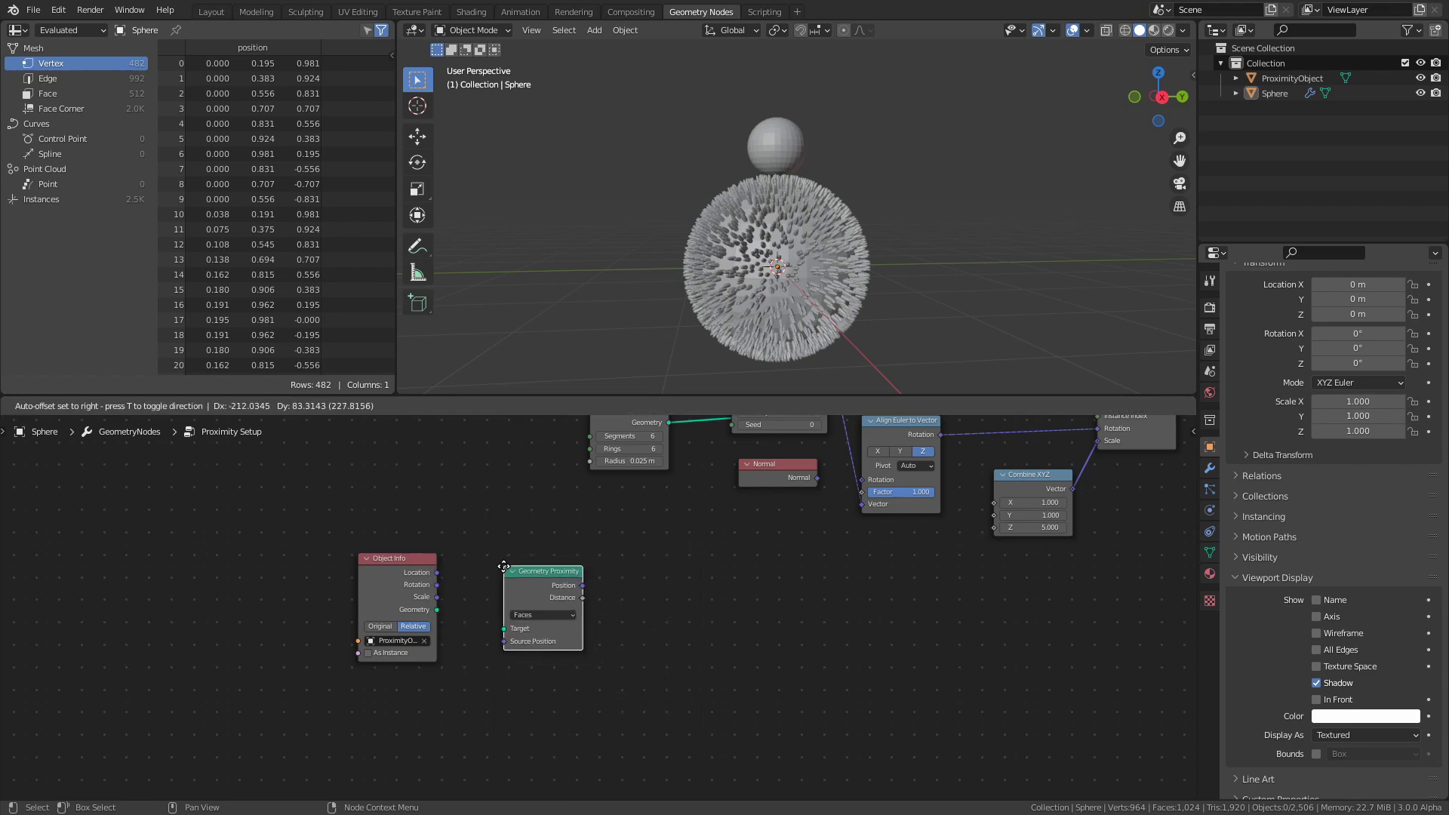
{"action": "left_click", "coordinate": [461, 574]}
{"action": "key", "text": "shift+a"}
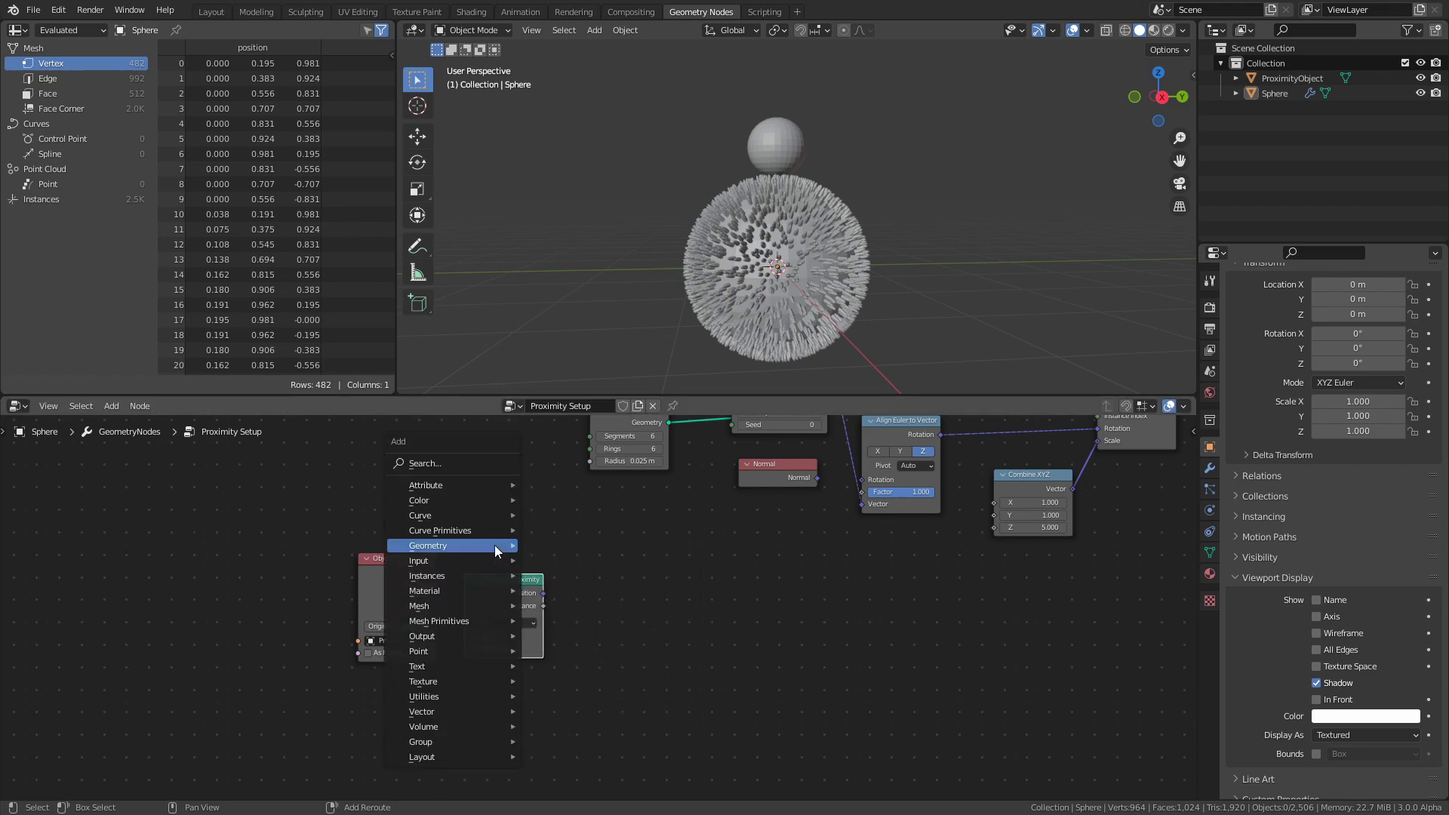
{"action": "left_click", "coordinate": [465, 459]}
{"action": "type", "text": "poso"}
{"action": "key", "text": "Return"}
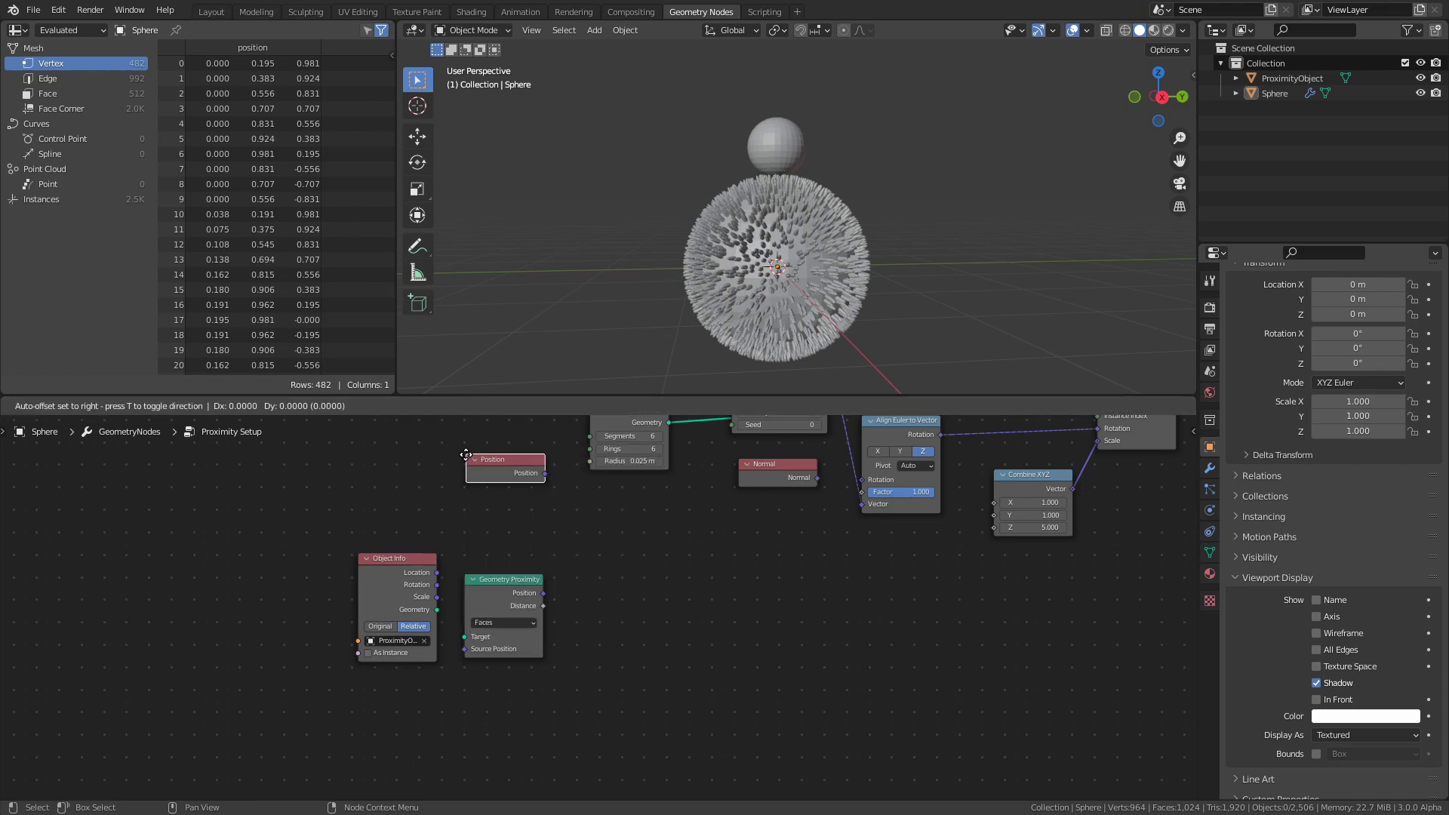
{"action": "left_click", "coordinate": [467, 544]}
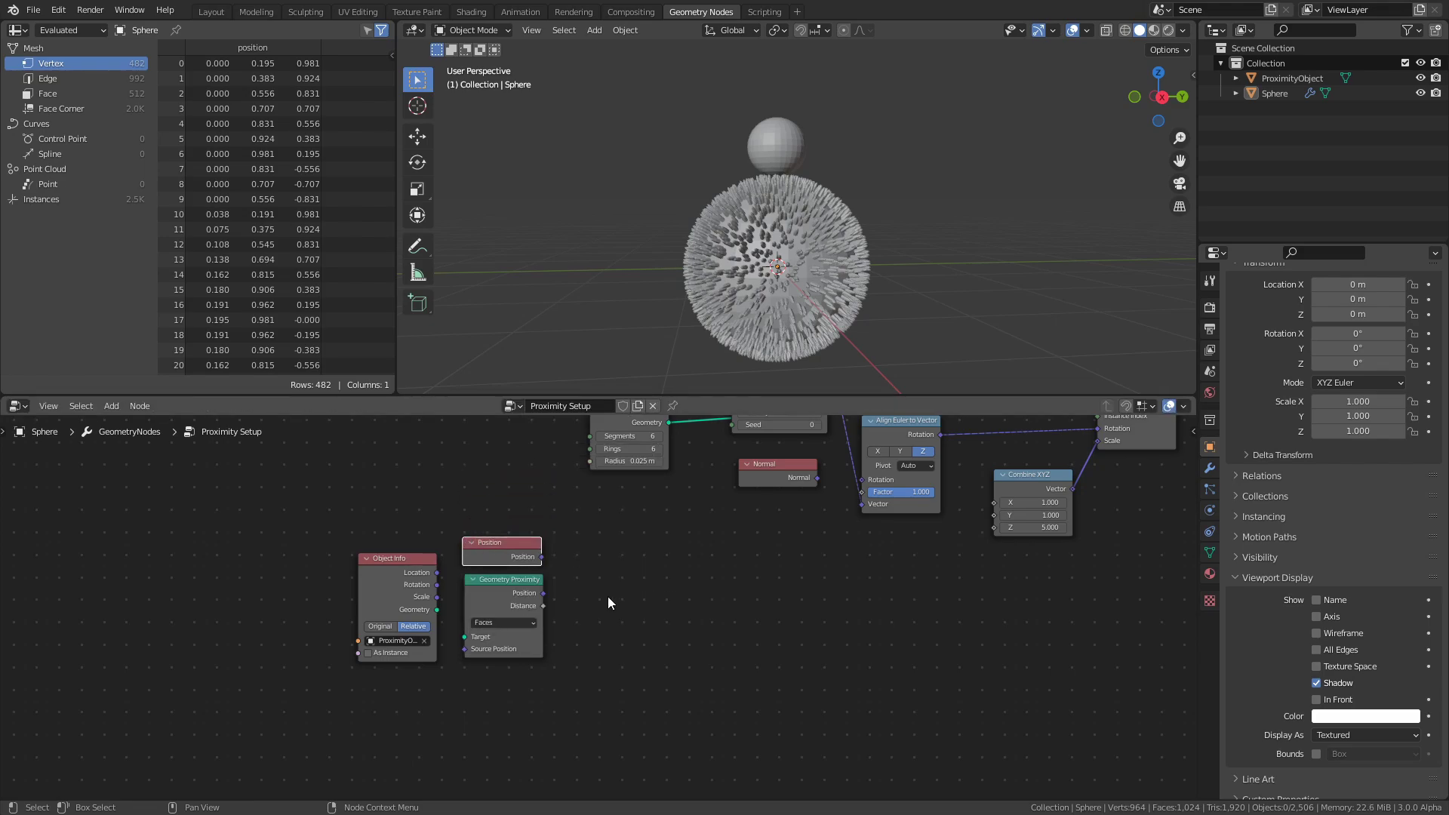
Add a Vector Math node beside Geometry Proximity, set its operation to Distance, and save the file.
{"action": "key", "text": "shift+a"}
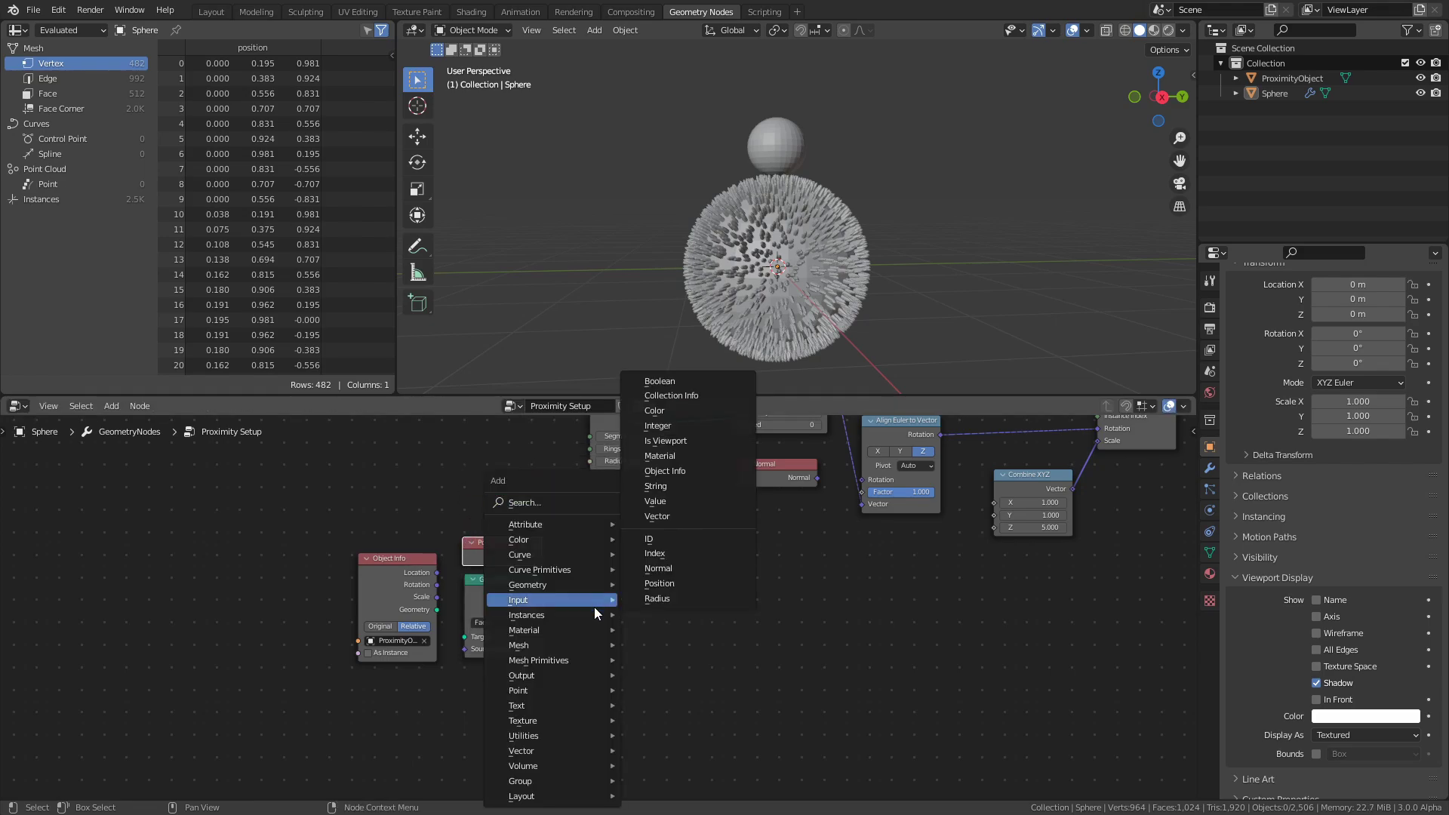
{"action": "mouse_move", "coordinate": [572, 750]}
{"action": "left_click", "coordinate": [654, 735]}
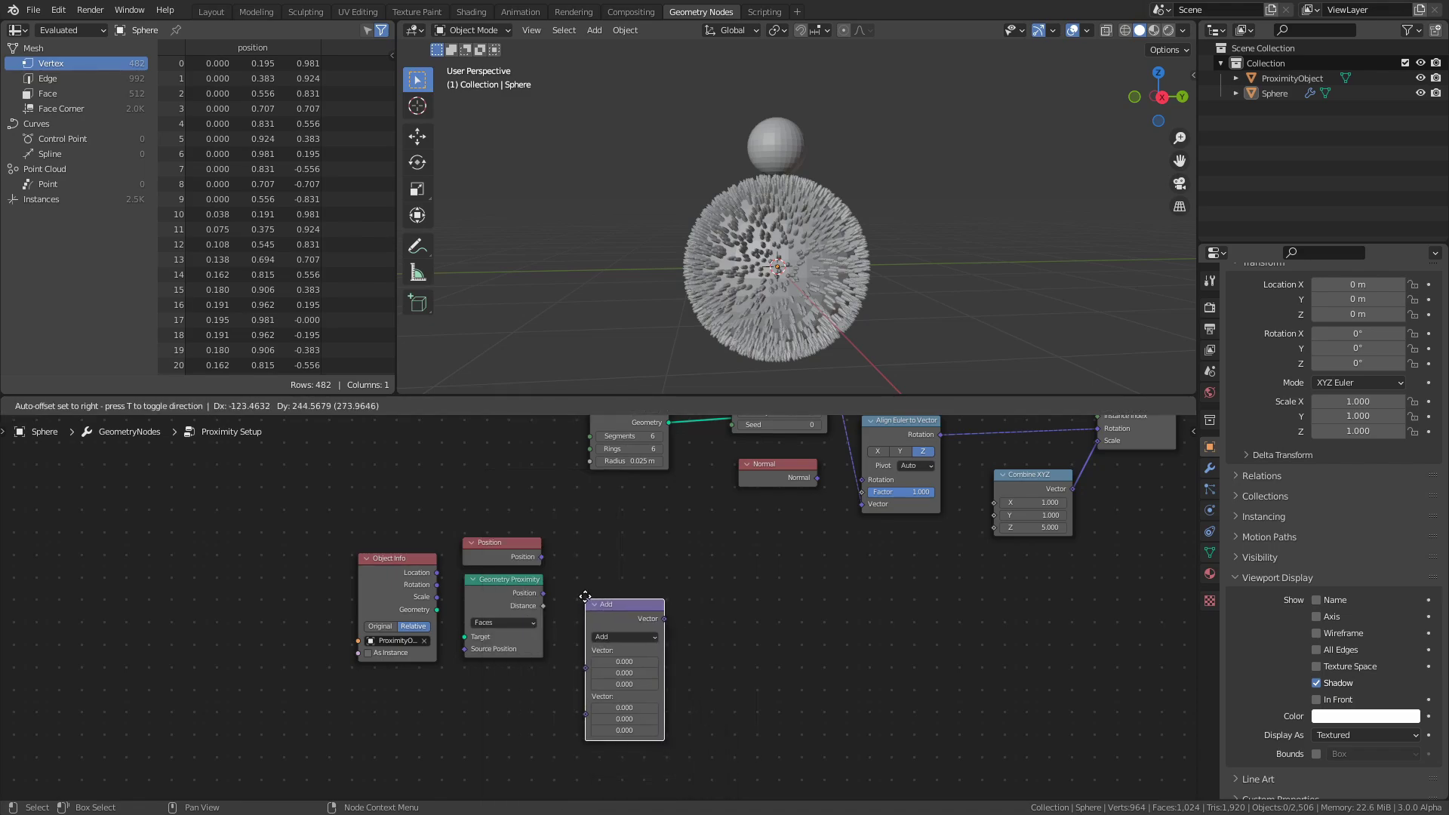
{"action": "left_click", "coordinate": [577, 561]}
{"action": "left_click", "coordinate": [615, 598]}
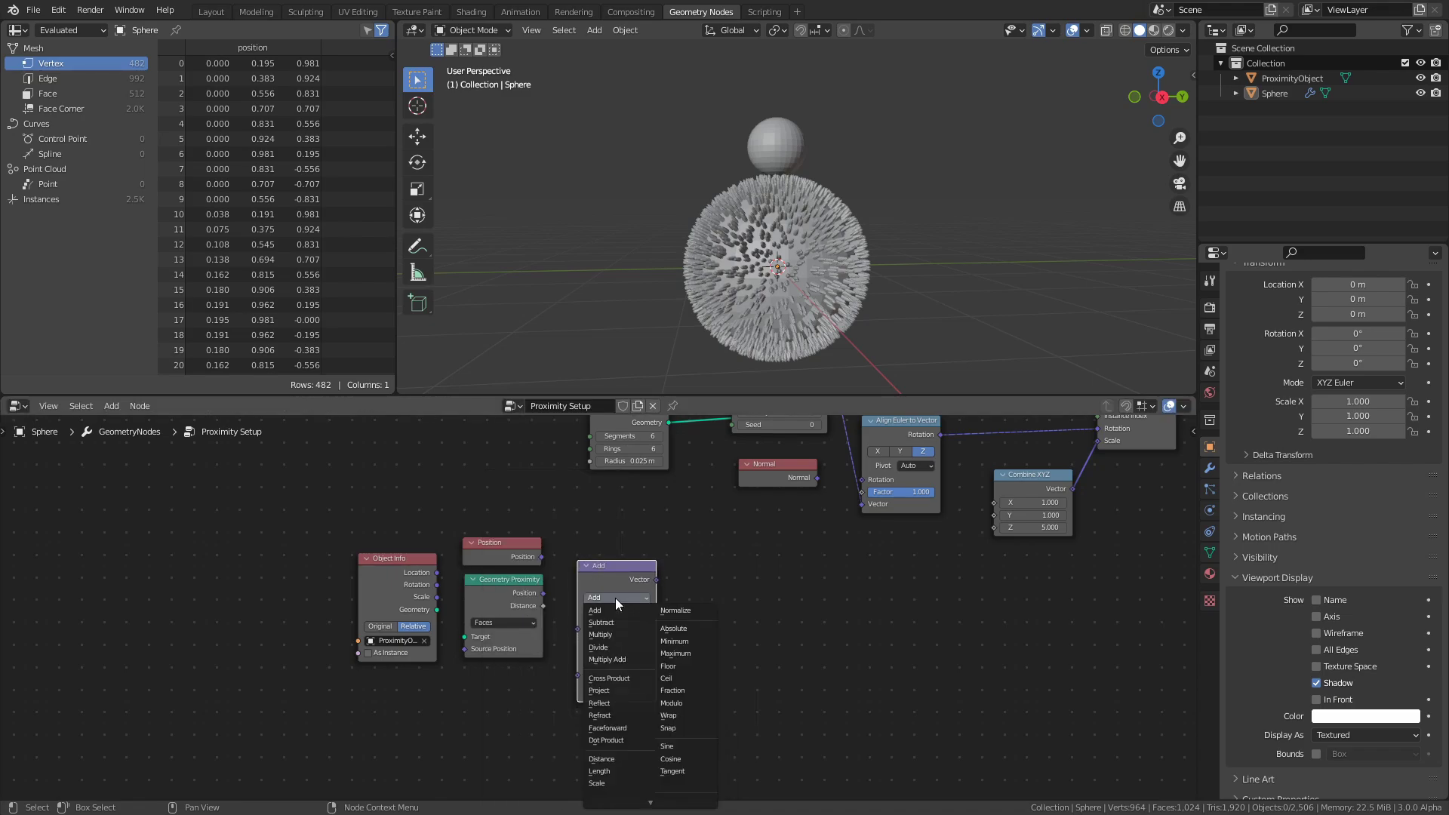
{"action": "left_click", "coordinate": [605, 760]}
{"action": "key", "text": "ctrl+s"}
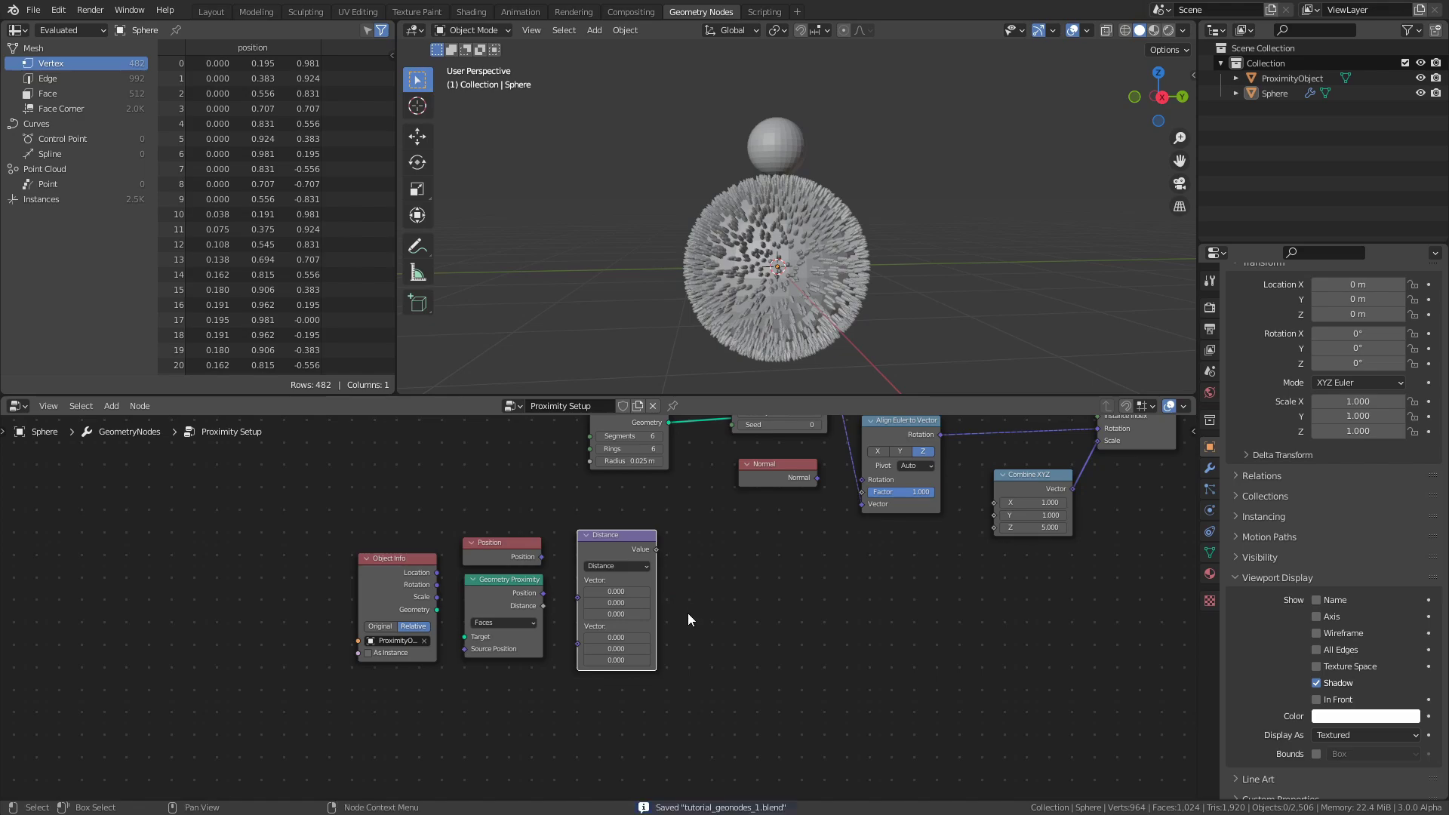
Add two Math nodes after the Distance node, setting the first to Multiply Add and the second to Multiply.
{"action": "key", "text": "shift+a"}
{"action": "mouse_move", "coordinate": [687, 613]}
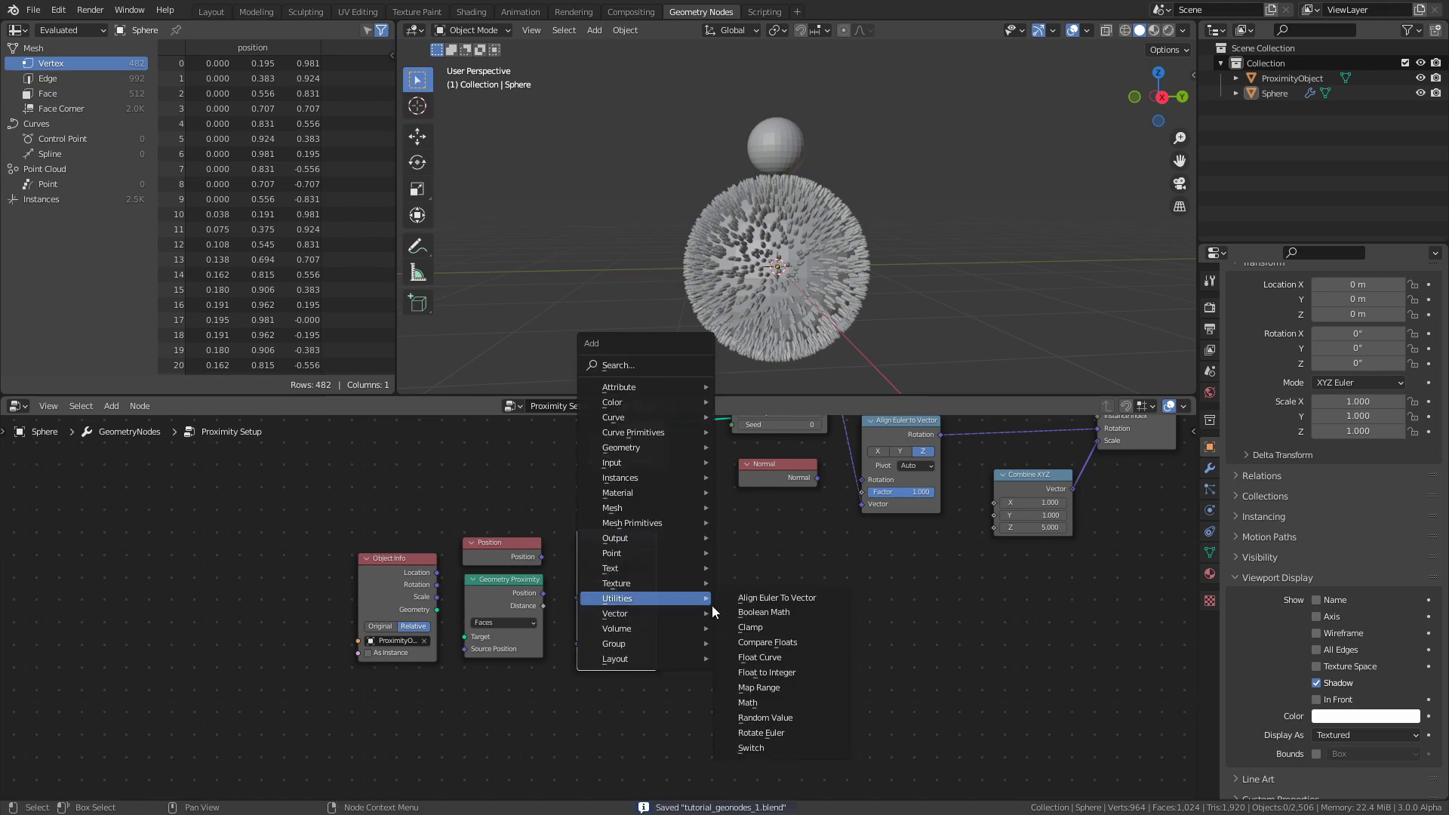
{"action": "left_click", "coordinate": [747, 702]}
{"action": "left_click", "coordinate": [695, 548]}
{"action": "key", "text": "shift+d"}
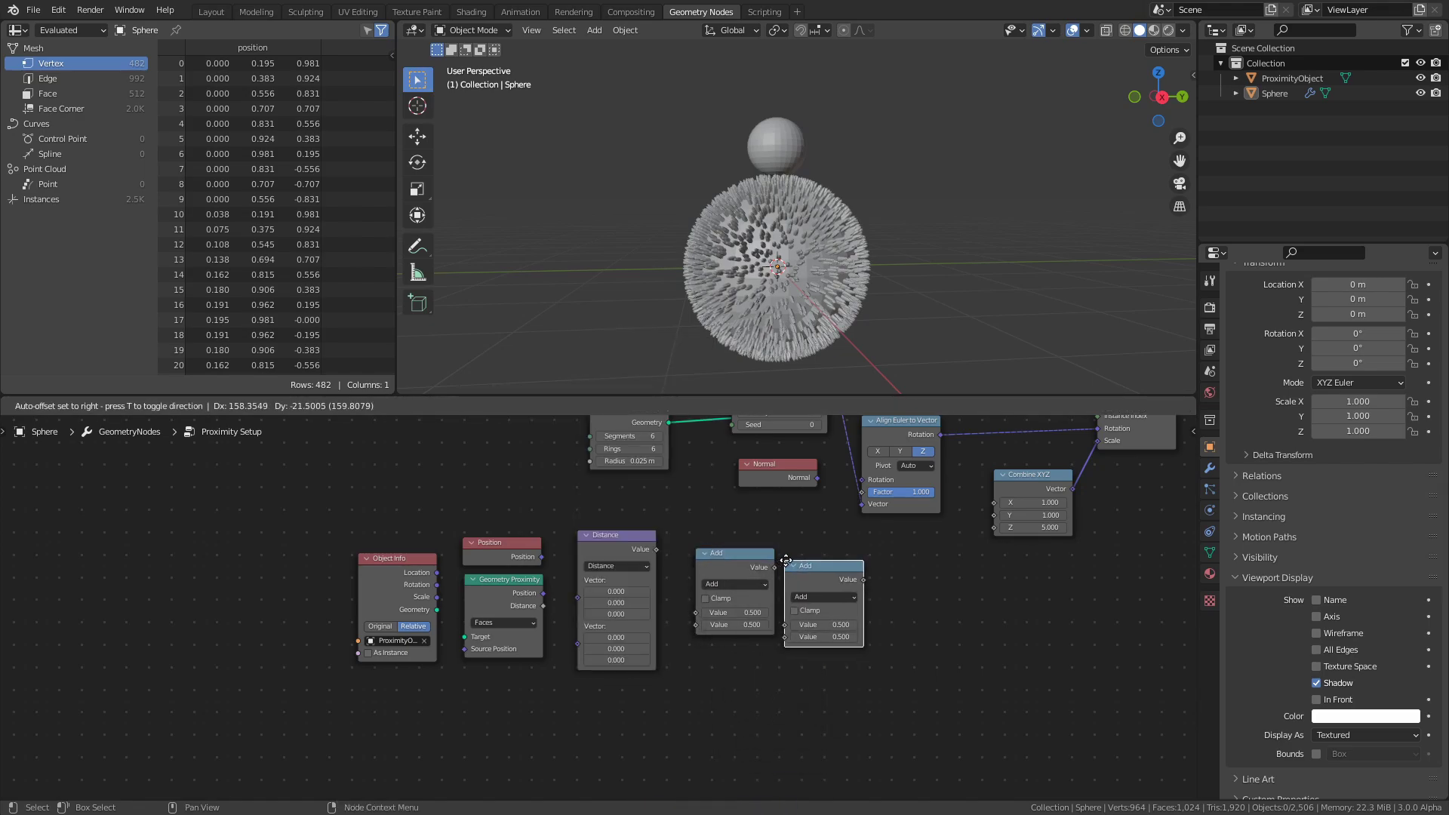
{"action": "left_click", "coordinate": [898, 542]}
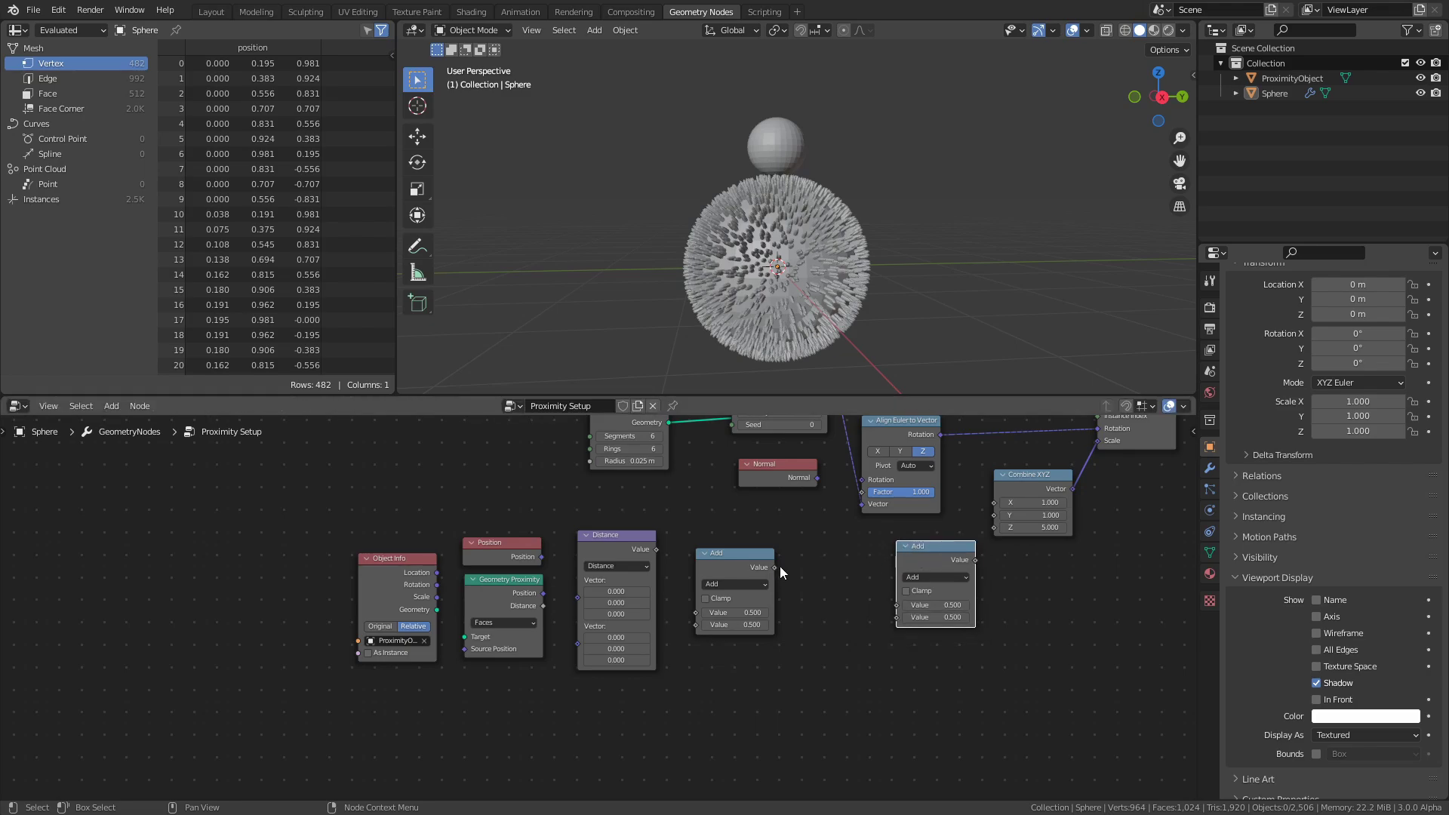
{"action": "left_click", "coordinate": [723, 584]}
{"action": "left_click", "coordinate": [727, 668]}
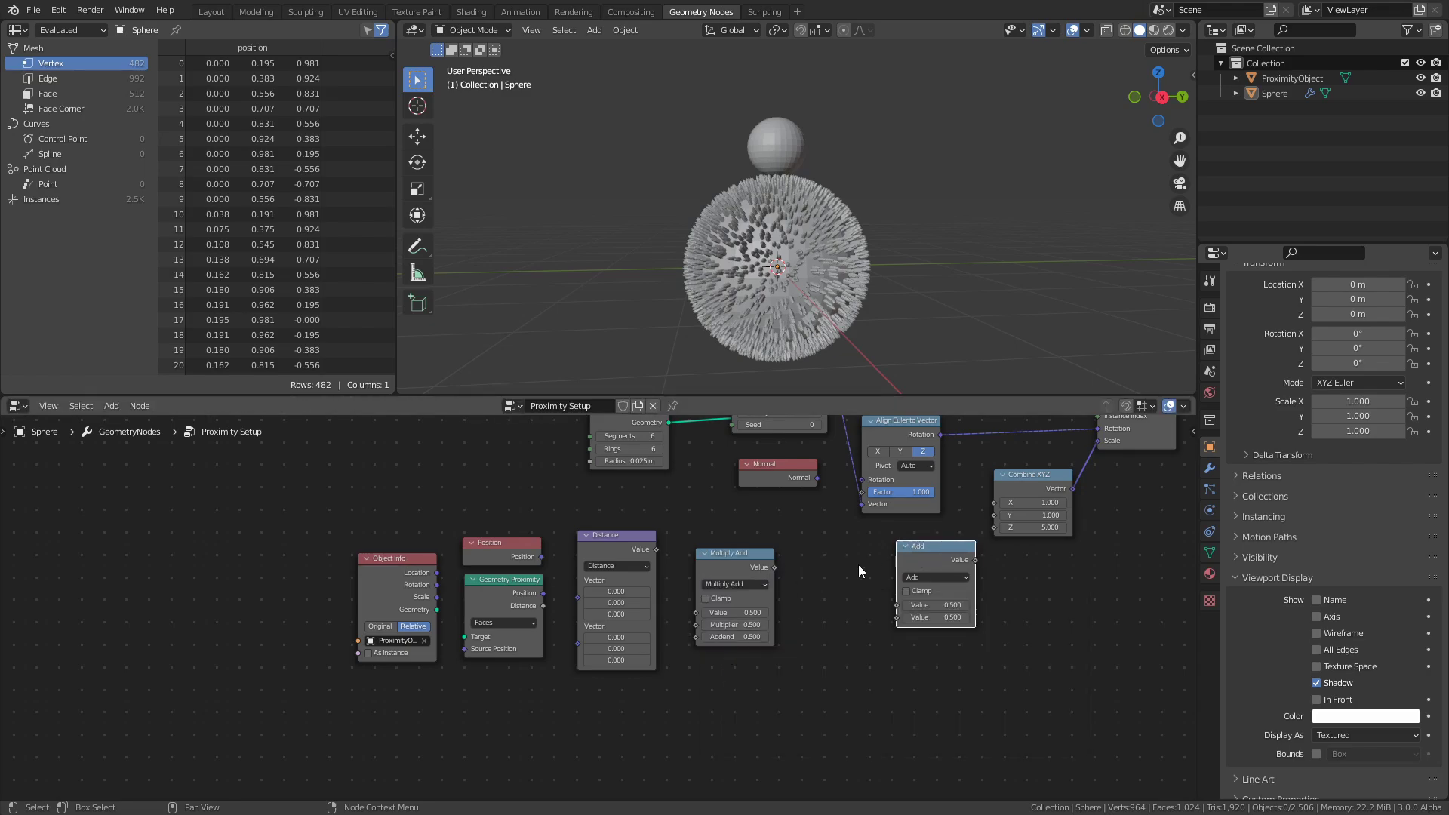
{"action": "left_click", "coordinate": [939, 580]}
{"action": "left_click", "coordinate": [940, 633]}
Add a float Random Value node and place it below the Multiply Add node.
{"action": "key", "text": "shift+a"}
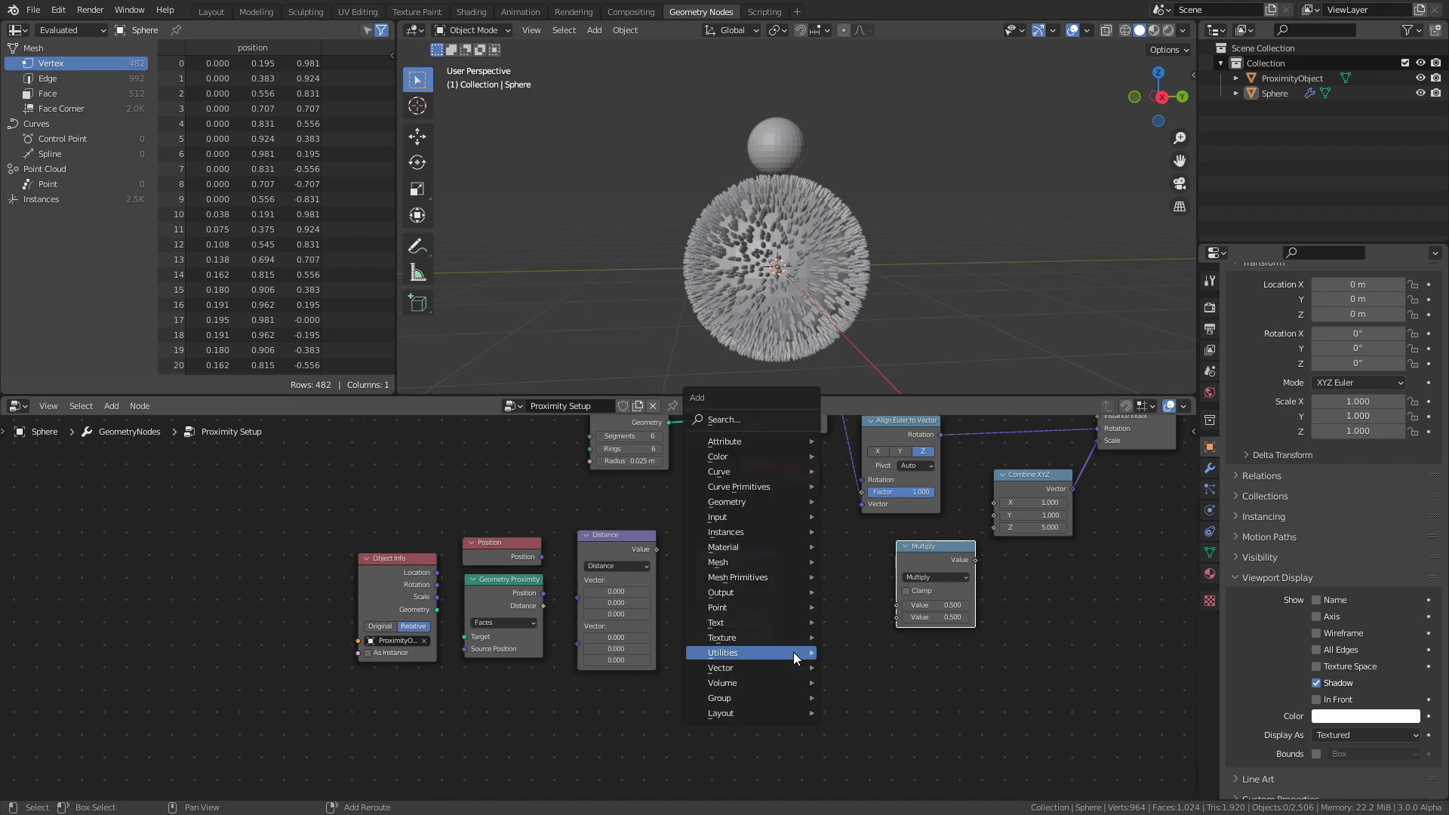
{"action": "mouse_move", "coordinate": [794, 652]}
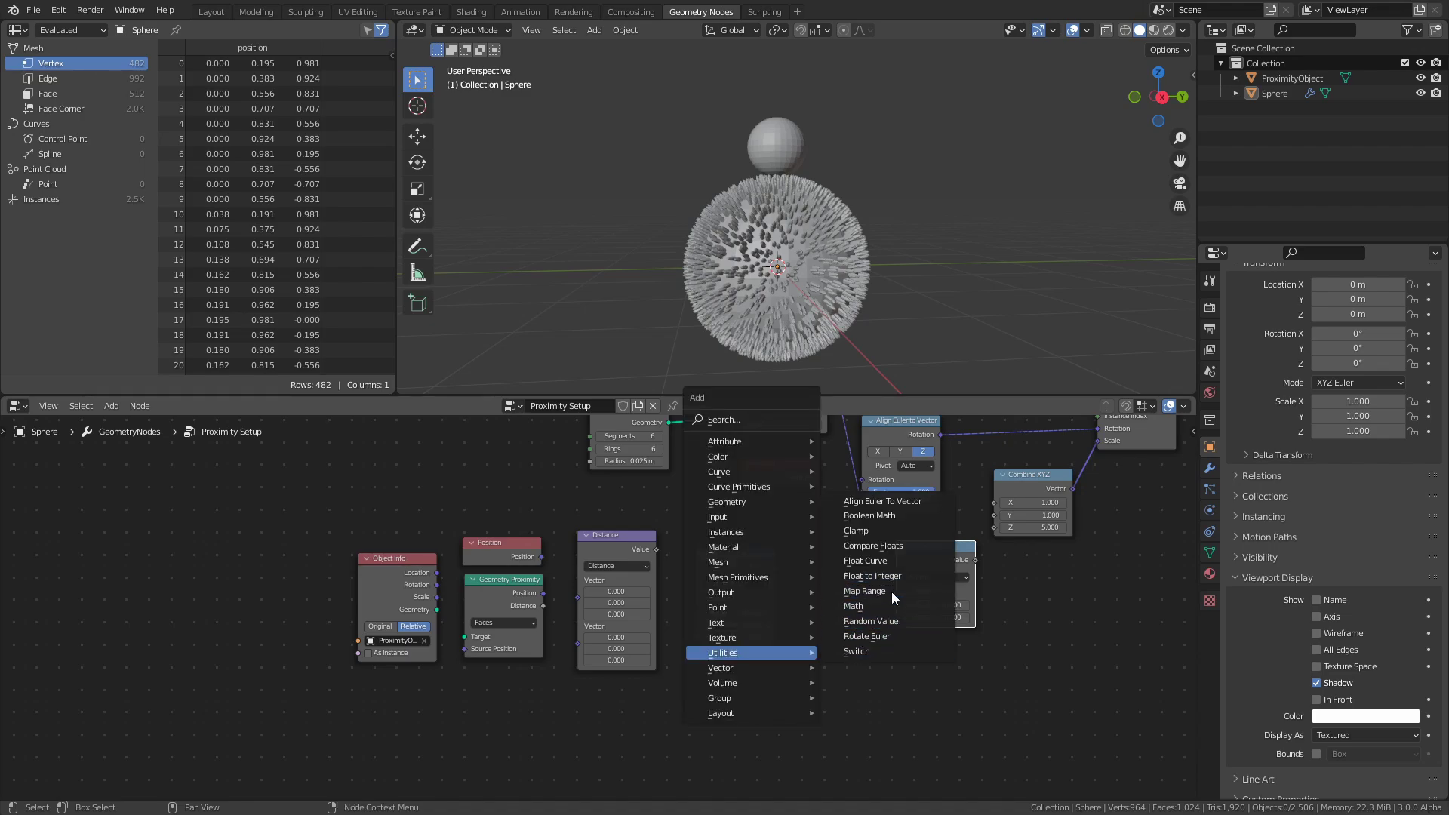
{"action": "left_click", "coordinate": [871, 621]}
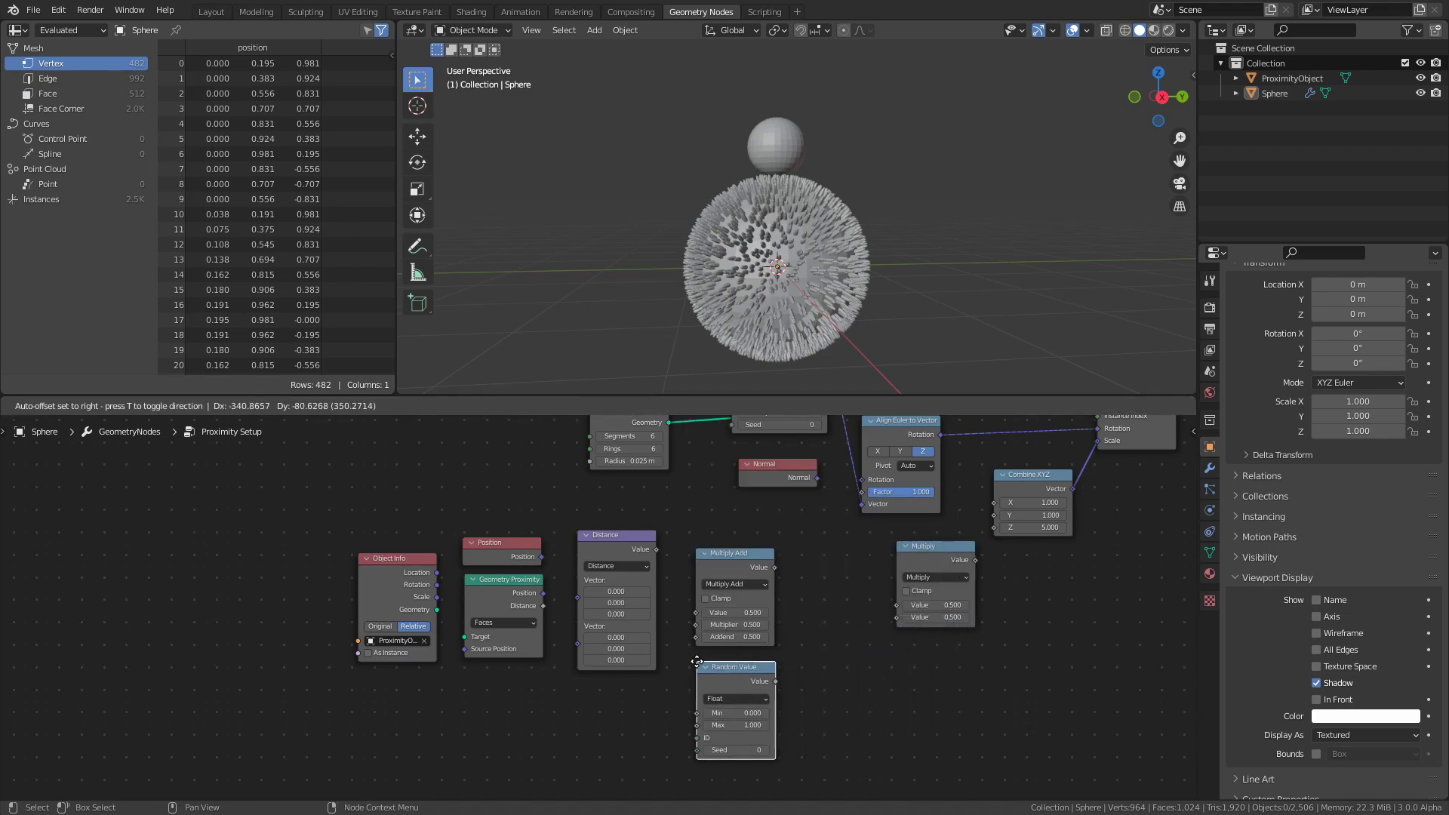
{"action": "left_click", "coordinate": [697, 662]}
Place the Multiply node closer to Multiply Add and link its Value to Combine XYZ's X, Y and Z inputs.
{"action": "left_click_drag", "start_coordinate": [930, 555], "coordinate": [859, 576]}
{"action": "left_click_drag", "start_coordinate": [993, 502], "coordinate": [923, 574]}
{"action": "left_click_drag", "start_coordinate": [905, 581], "coordinate": [991, 517]}
{"action": "left_click_drag", "start_coordinate": [905, 582], "coordinate": [994, 528]}
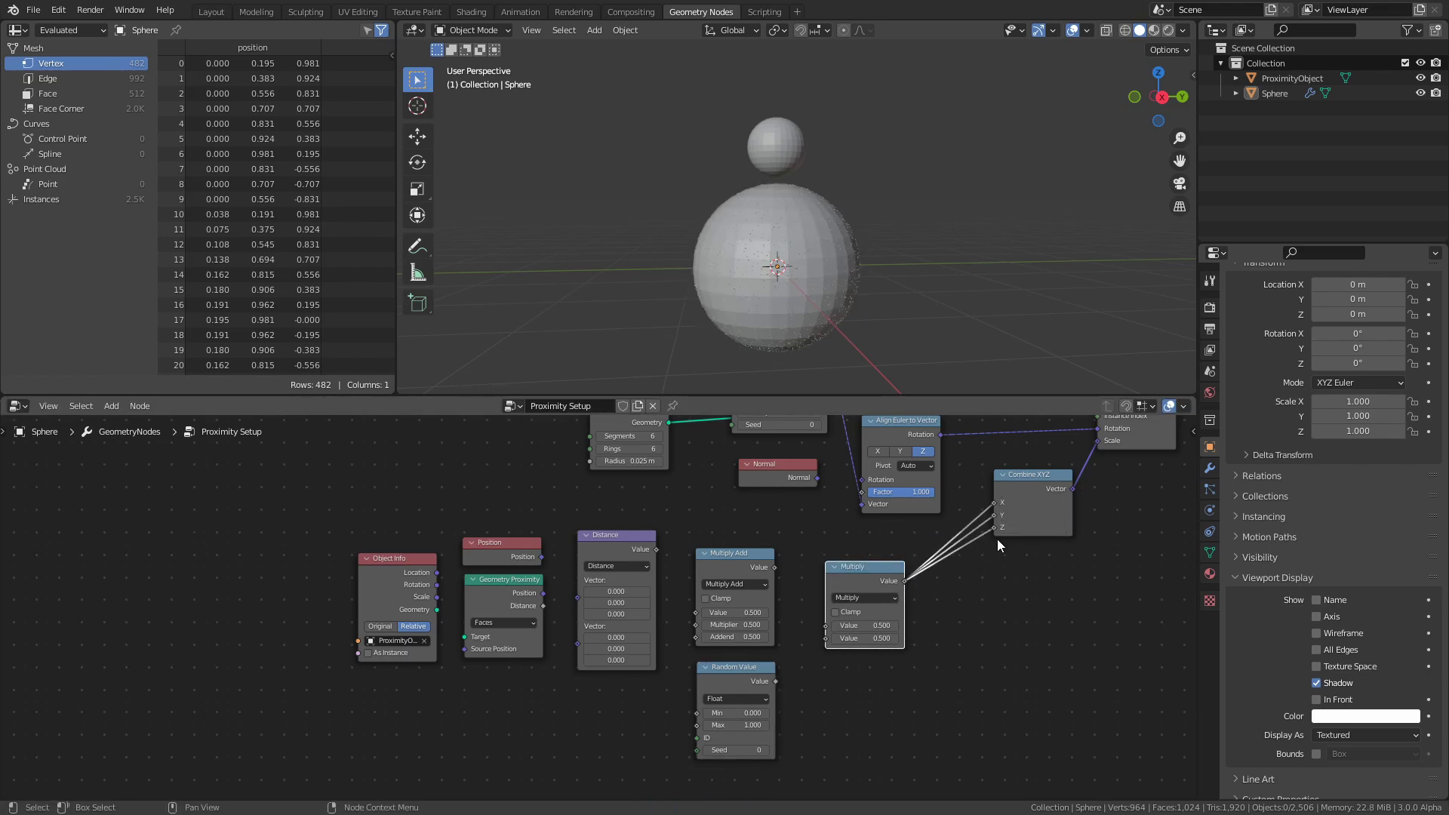
Link Object Info's Geometry to Geometry Proximity's Target, link both Position outputs to Distance's Vector inputs, and save the file.
{"action": "key", "text": "ctrl+s"}
{"action": "left_click_drag", "start_coordinate": [436, 610], "coordinate": [473, 642]}
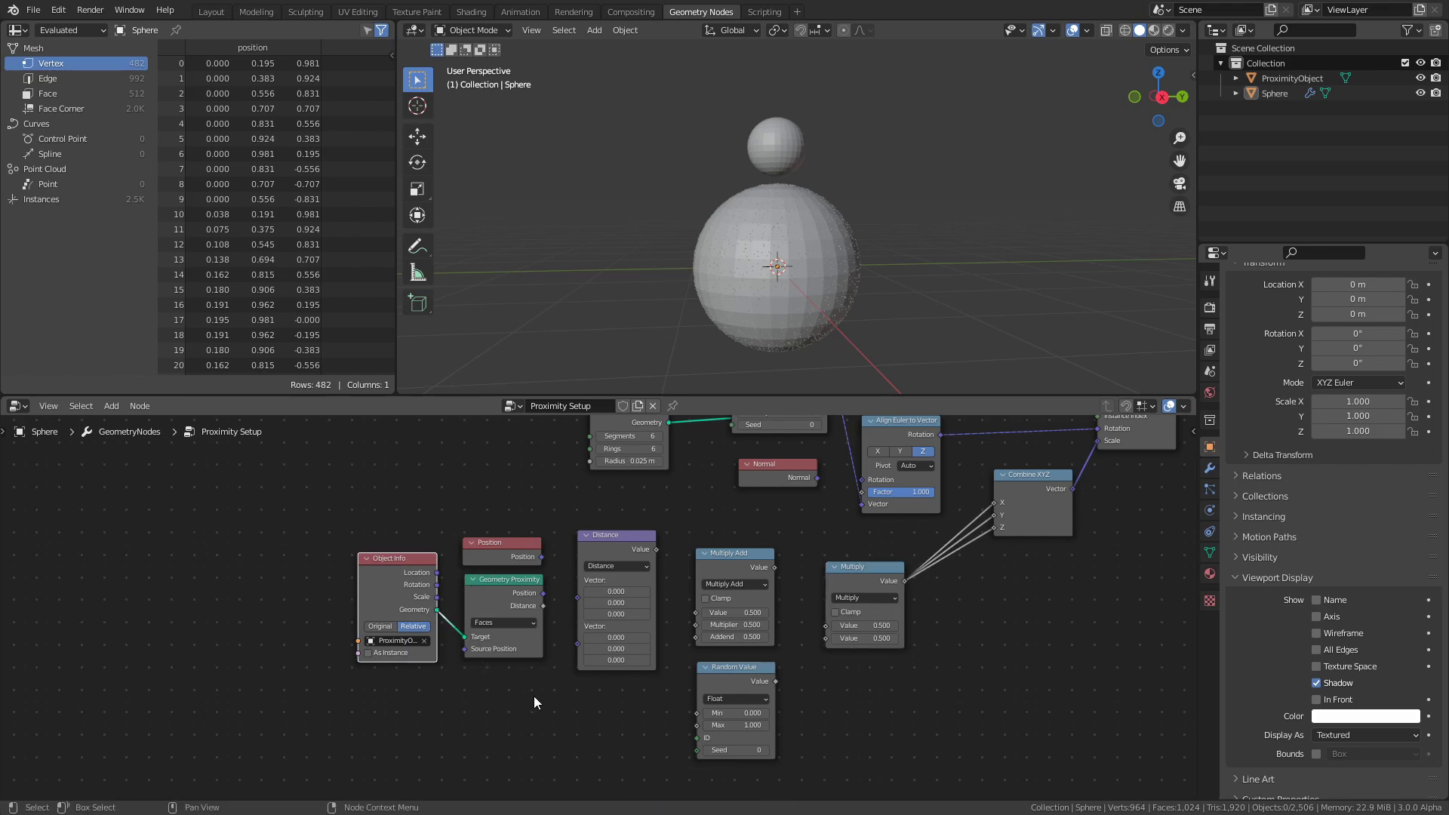
{"action": "left_click_drag", "start_coordinate": [542, 557], "coordinate": [577, 611]}
{"action": "left_click", "coordinate": [590, 678]}
{"action": "key", "text": "ctrl+s"}
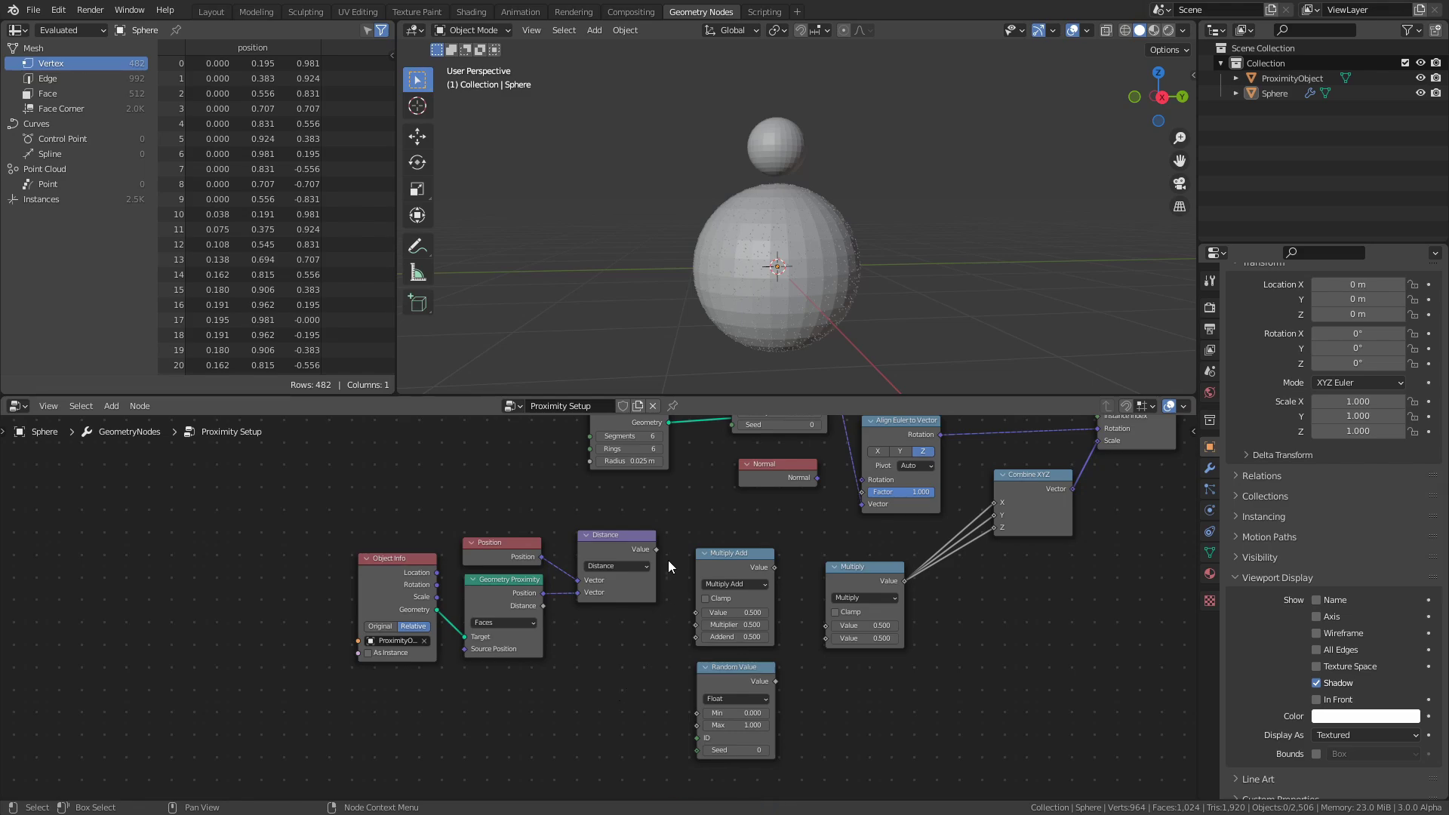
Link the Distance value to Multiply Add's Value input, set the Multiplier to -1, and save the file.
{"action": "left_click_drag", "start_coordinate": [656, 550], "coordinate": [696, 613]}
{"action": "left_click", "coordinate": [736, 625]}
{"action": "key", "text": "BackSpace"}
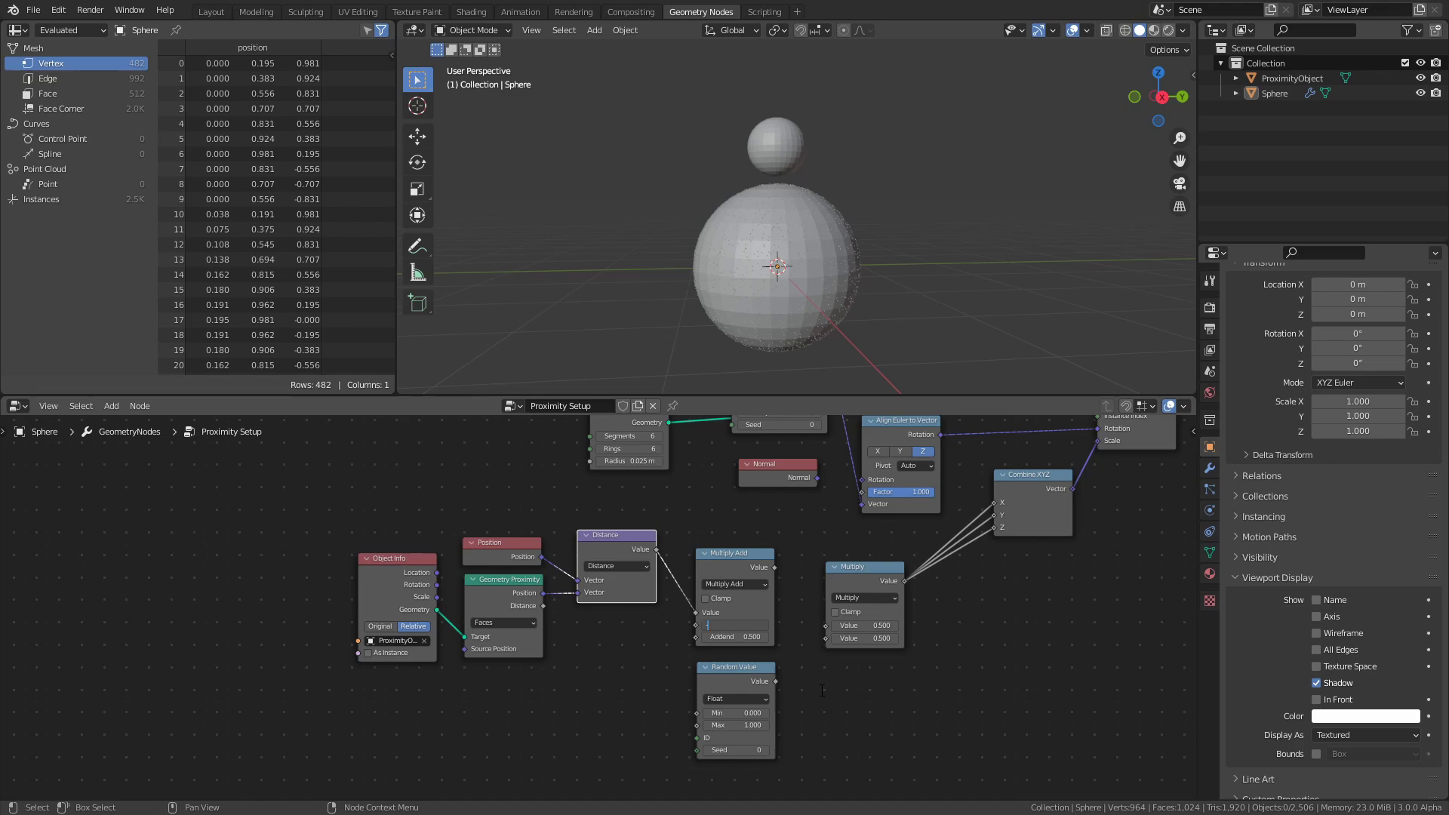
{"action": "type", "text": "-1"}
{"action": "key", "text": "Return"}
{"action": "key", "text": "ctrl+s"}
Link Multiply Add and Random Value to Multiply's two inputs, set Random Value's Max to 15, and save the file.
{"action": "left_click_drag", "start_coordinate": [775, 568], "coordinate": [827, 625]}
{"action": "left_click_drag", "start_coordinate": [776, 682], "coordinate": [832, 642]}
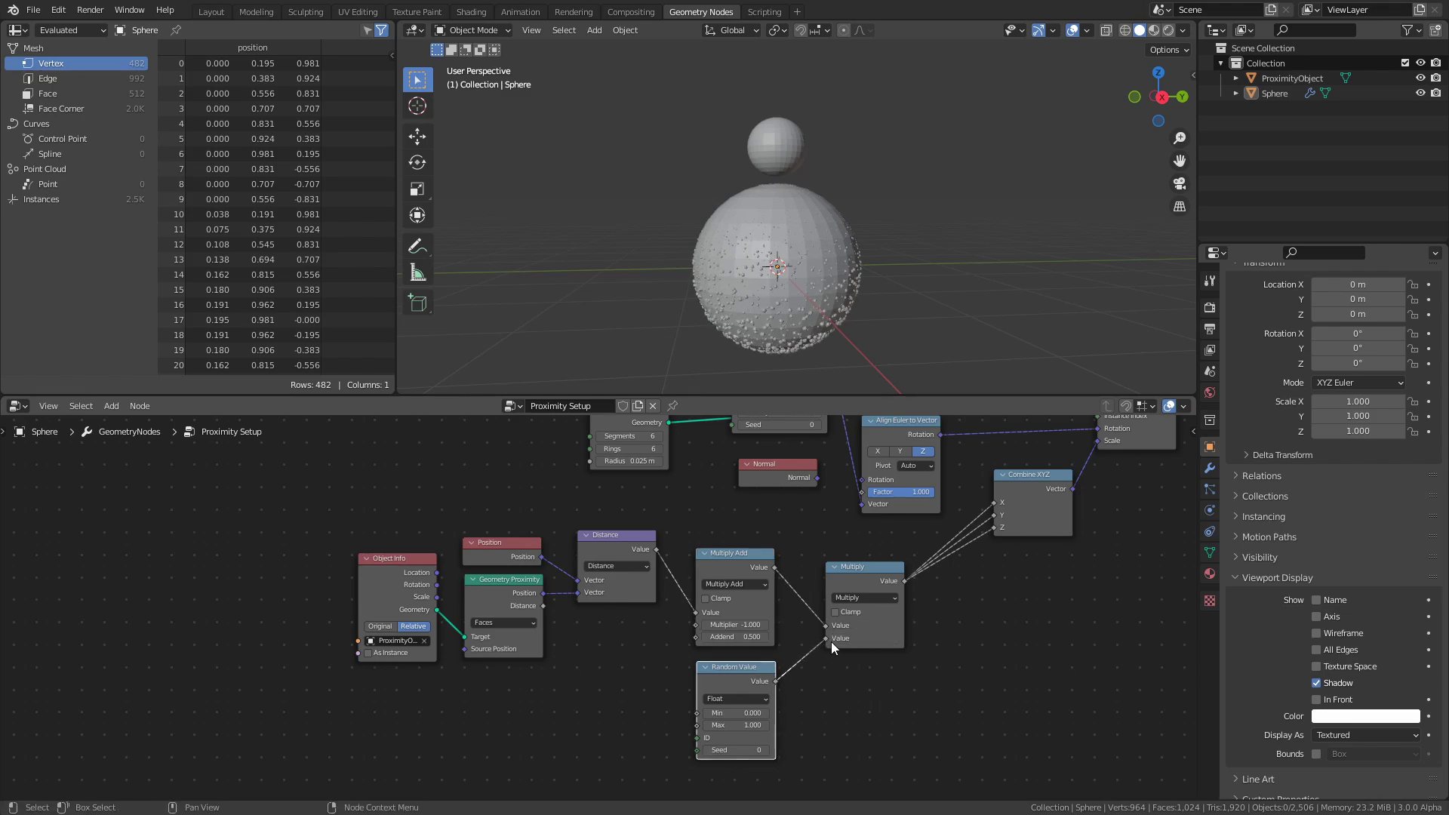
{"action": "left_click", "coordinate": [733, 725]}
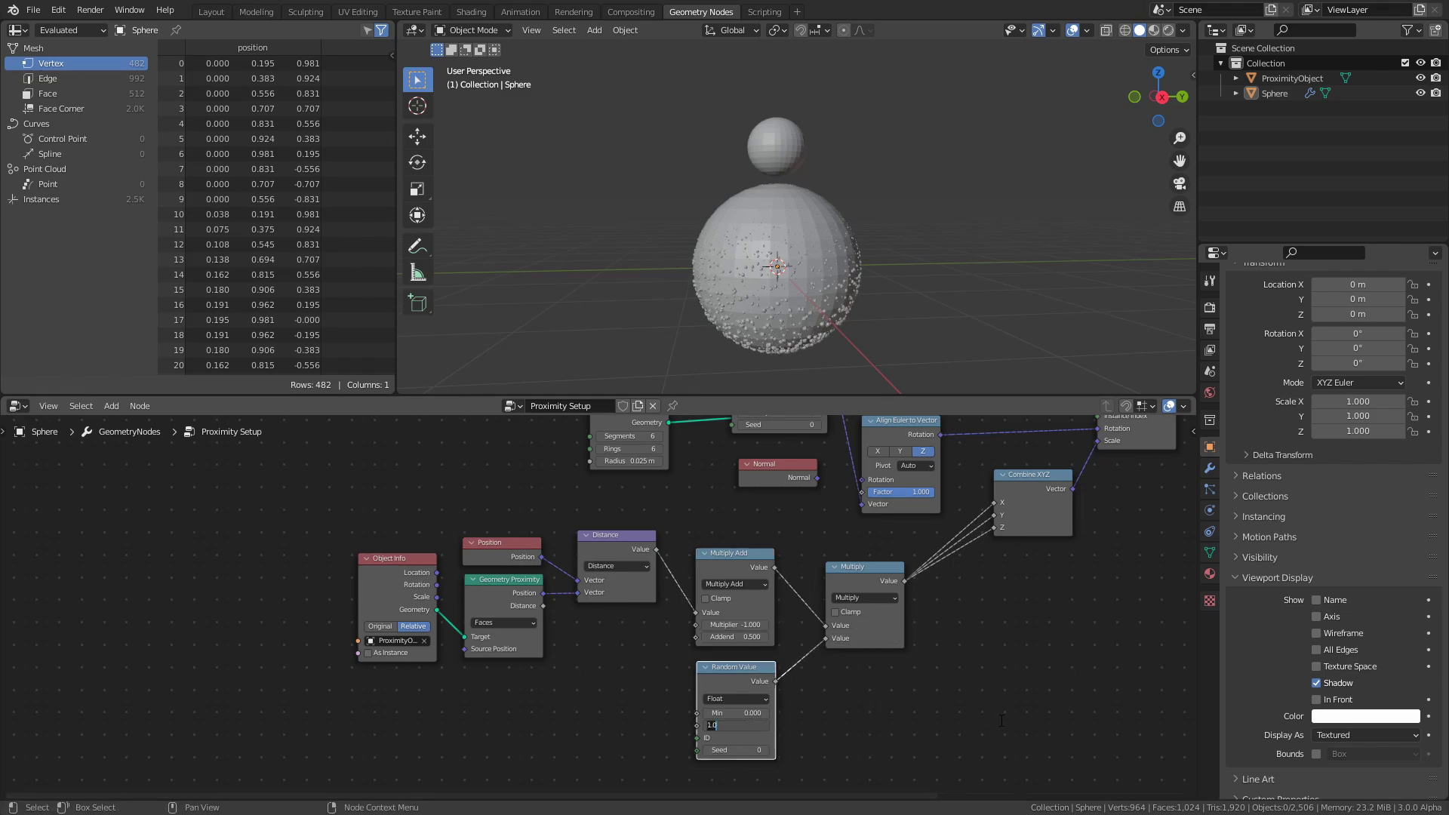
{"action": "type", "text": "15"}
{"action": "key", "text": "Return"}
{"action": "key", "text": "ctrl+s"}
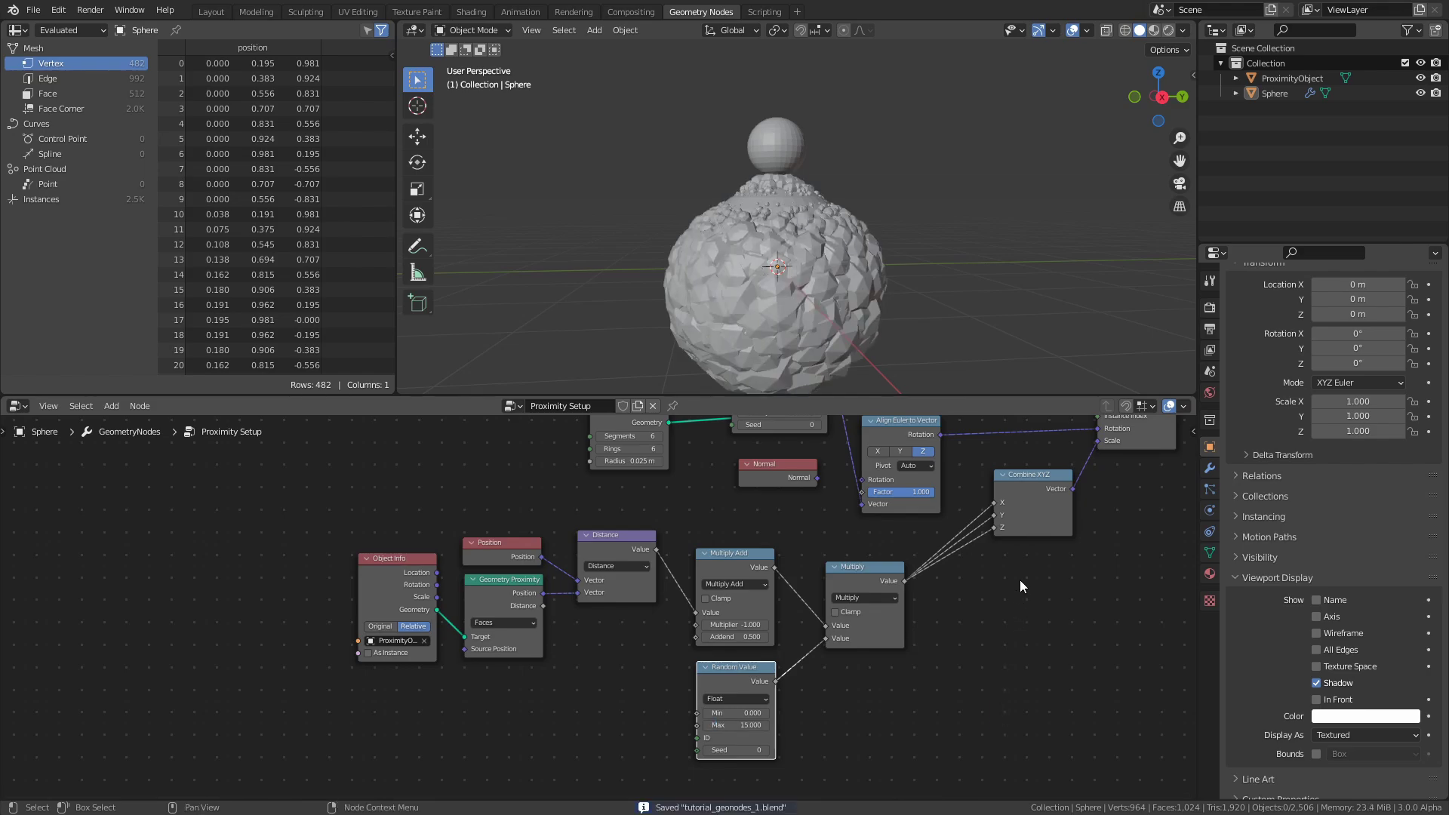
Enable Clamp on the Multiply Add node.
{"action": "middle_click_drag", "start_coordinate": [1021, 587], "coordinate": [904, 599]}
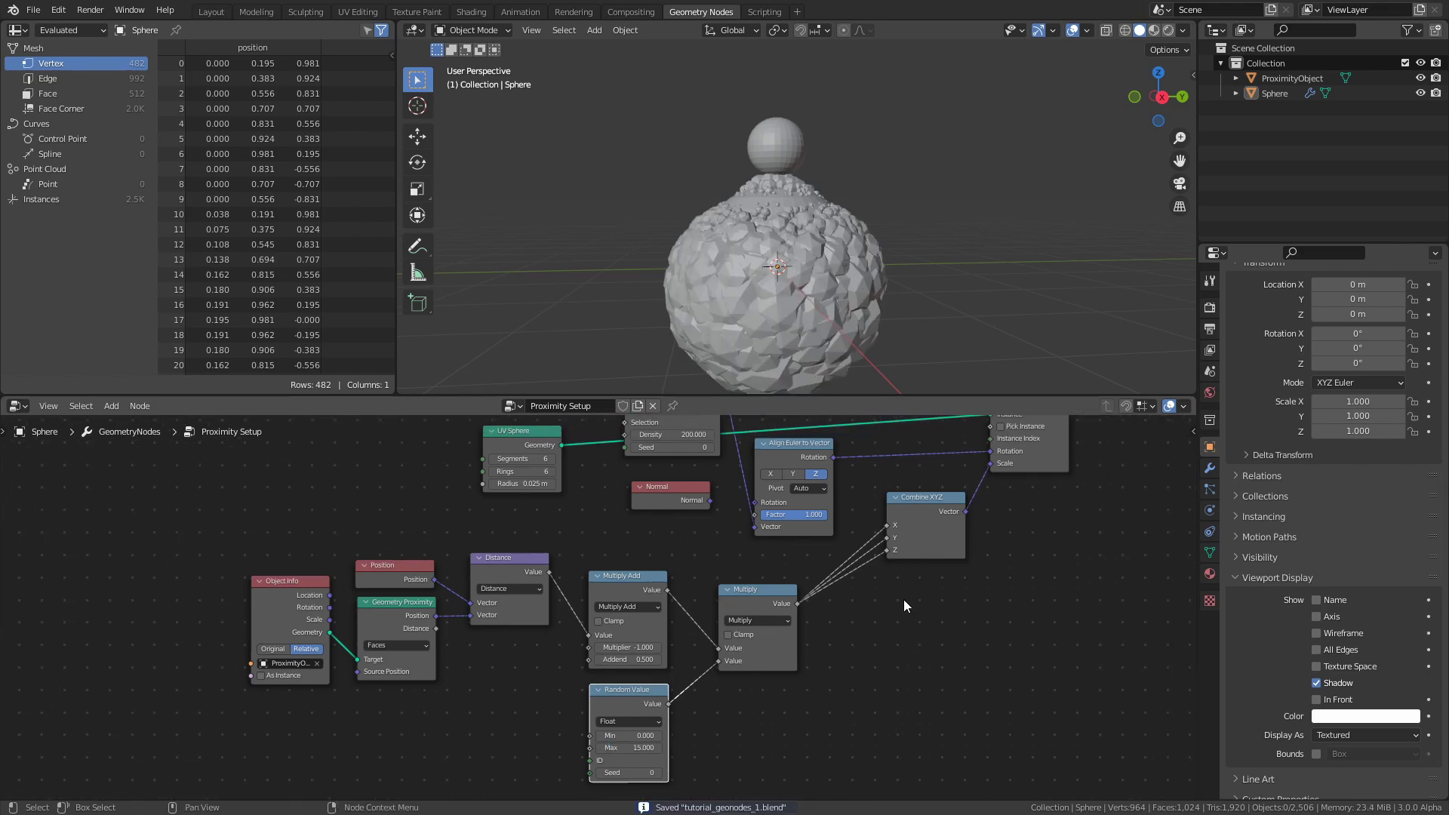
{"action": "left_click", "coordinate": [598, 621]}
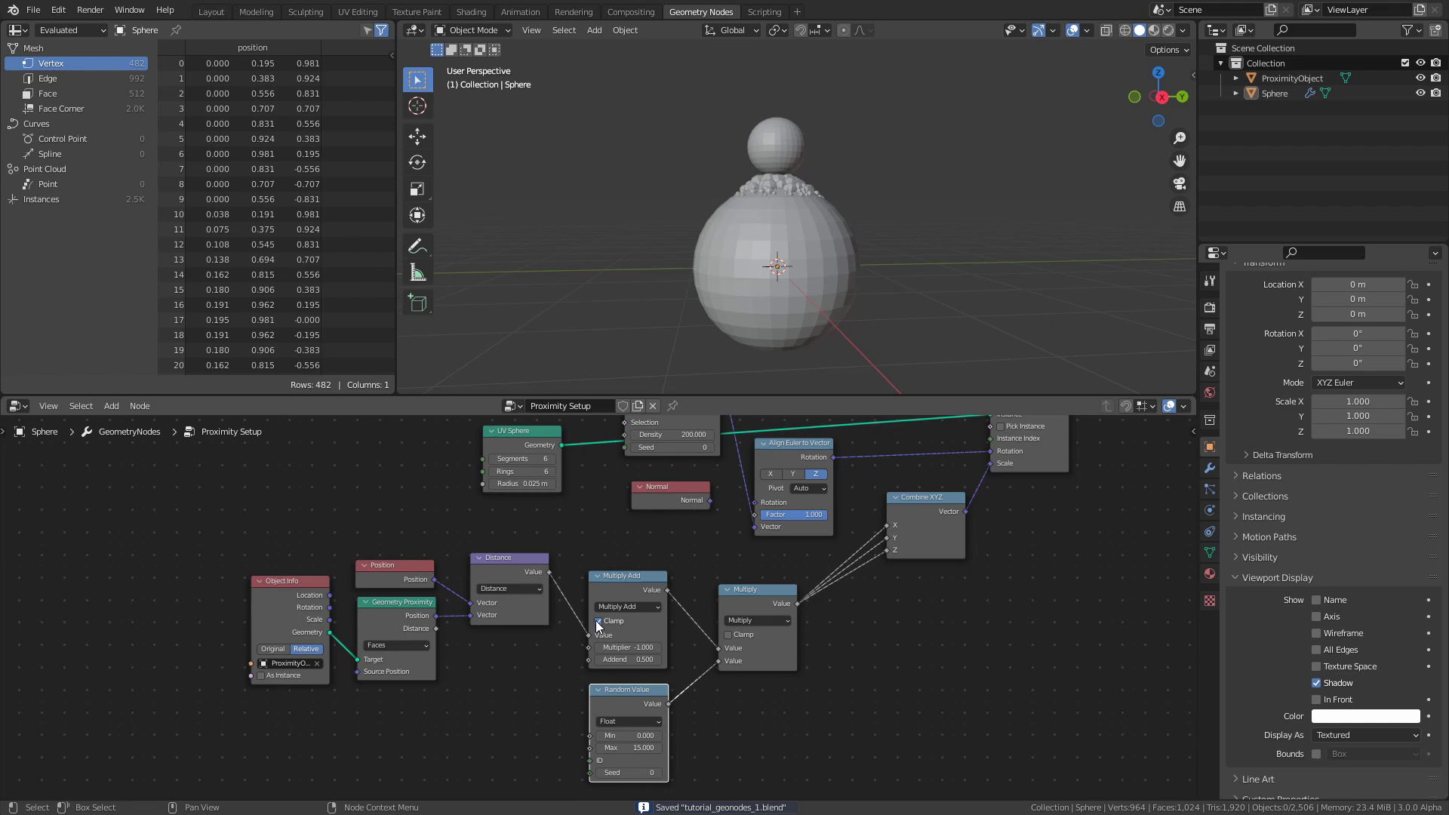
Select the small ProximityObject sphere and set its viewport display to Bounds.
{"action": "left_click", "coordinate": [800, 149]}
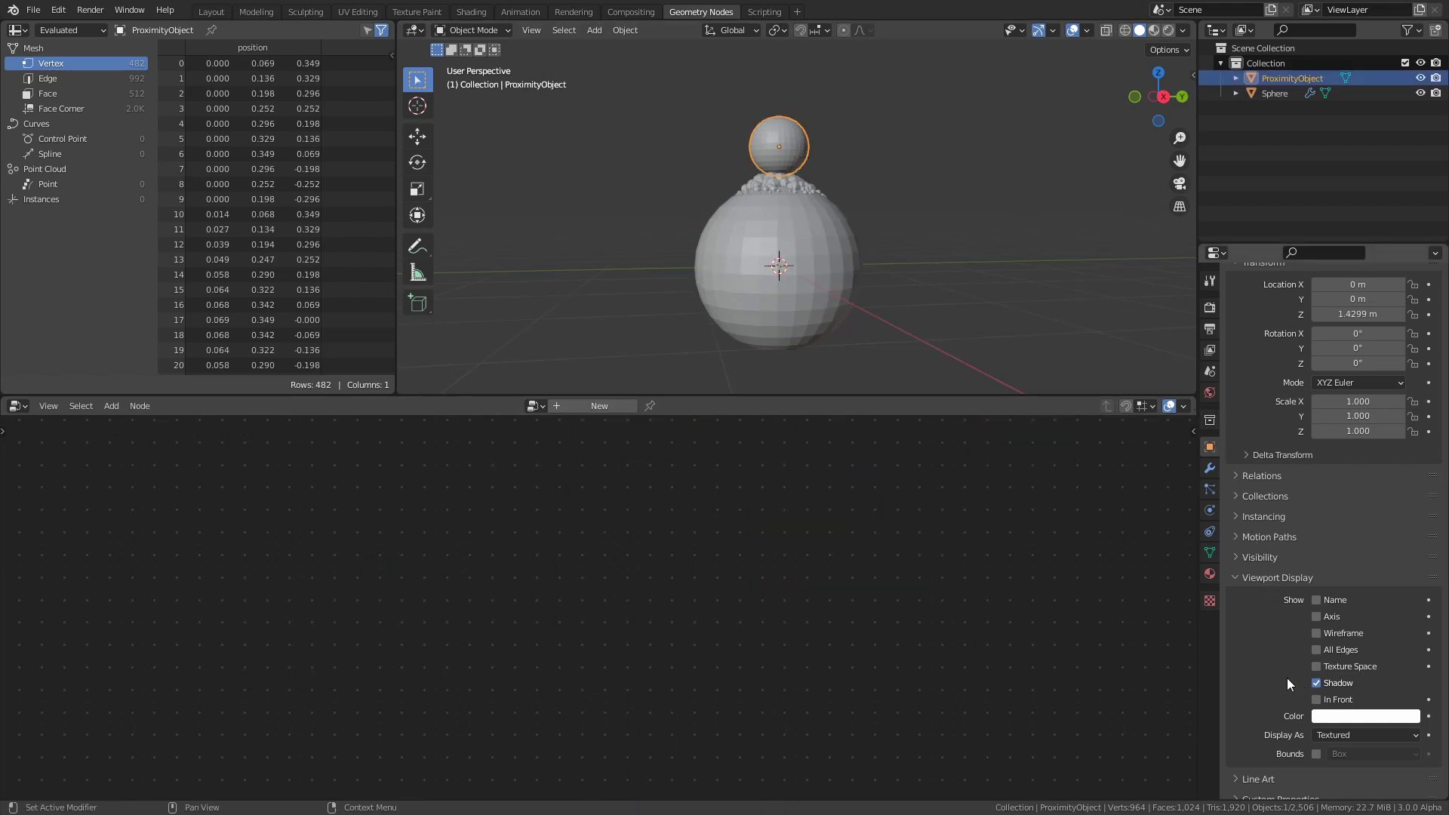
{"action": "left_click", "coordinate": [1377, 735]}
{"action": "left_click", "coordinate": [1372, 718]}
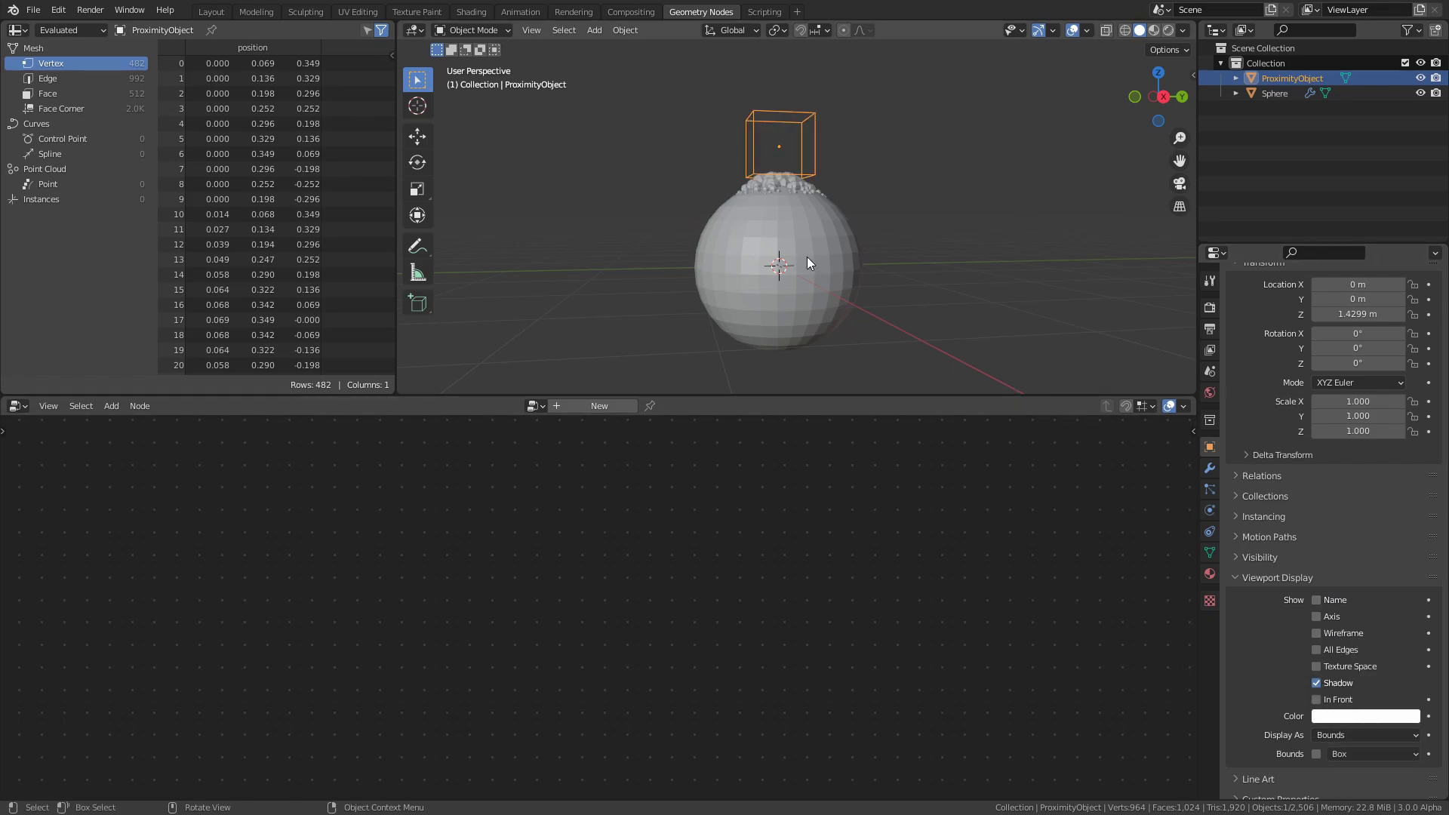
Move ProximityObject from above the large sphere around its surface and place it against the sphere's side.
{"action": "key", "text": "g"}
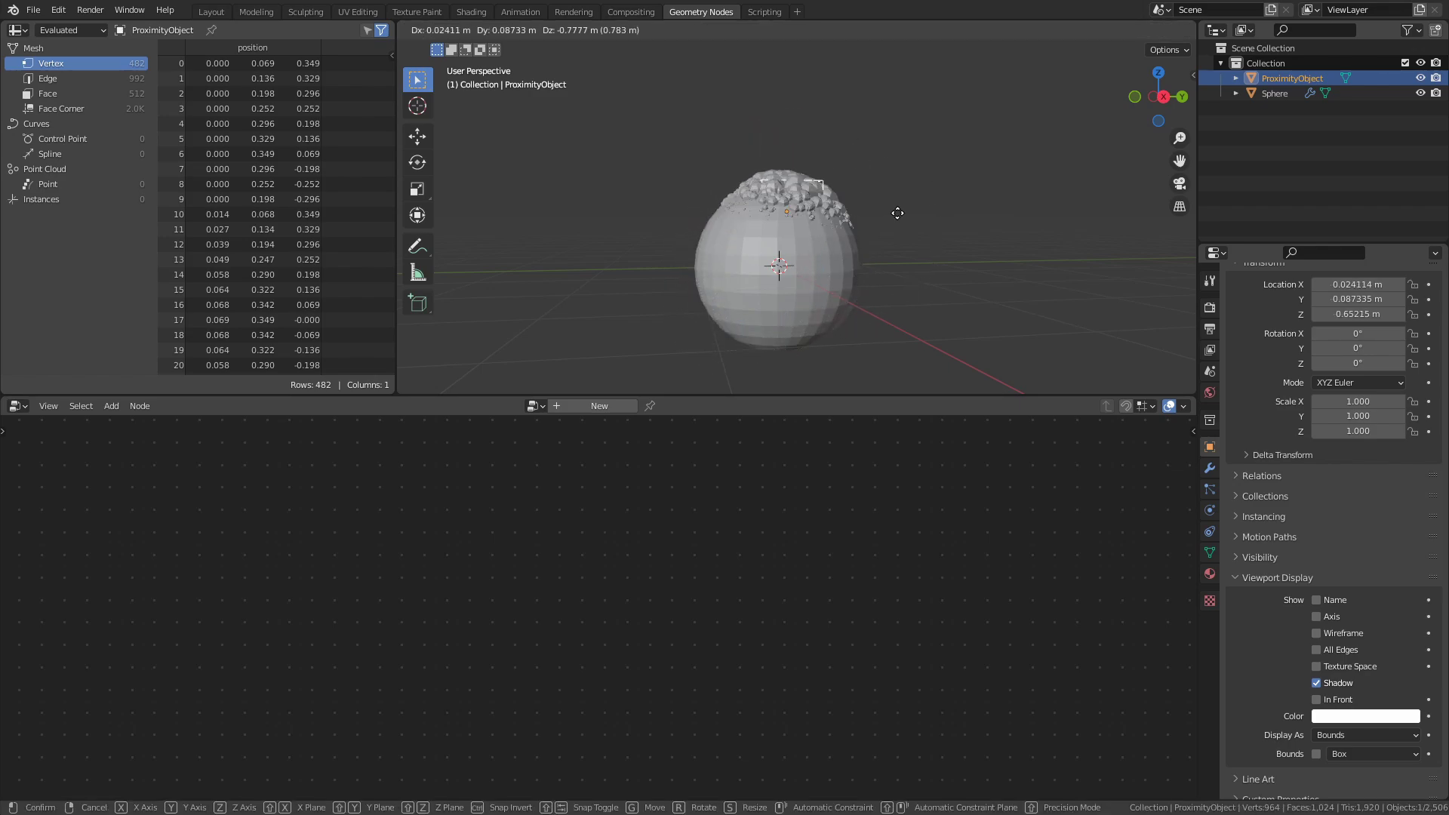
{"action": "middle_click_drag", "start_coordinate": [917, 245], "coordinate": [881, 50]}
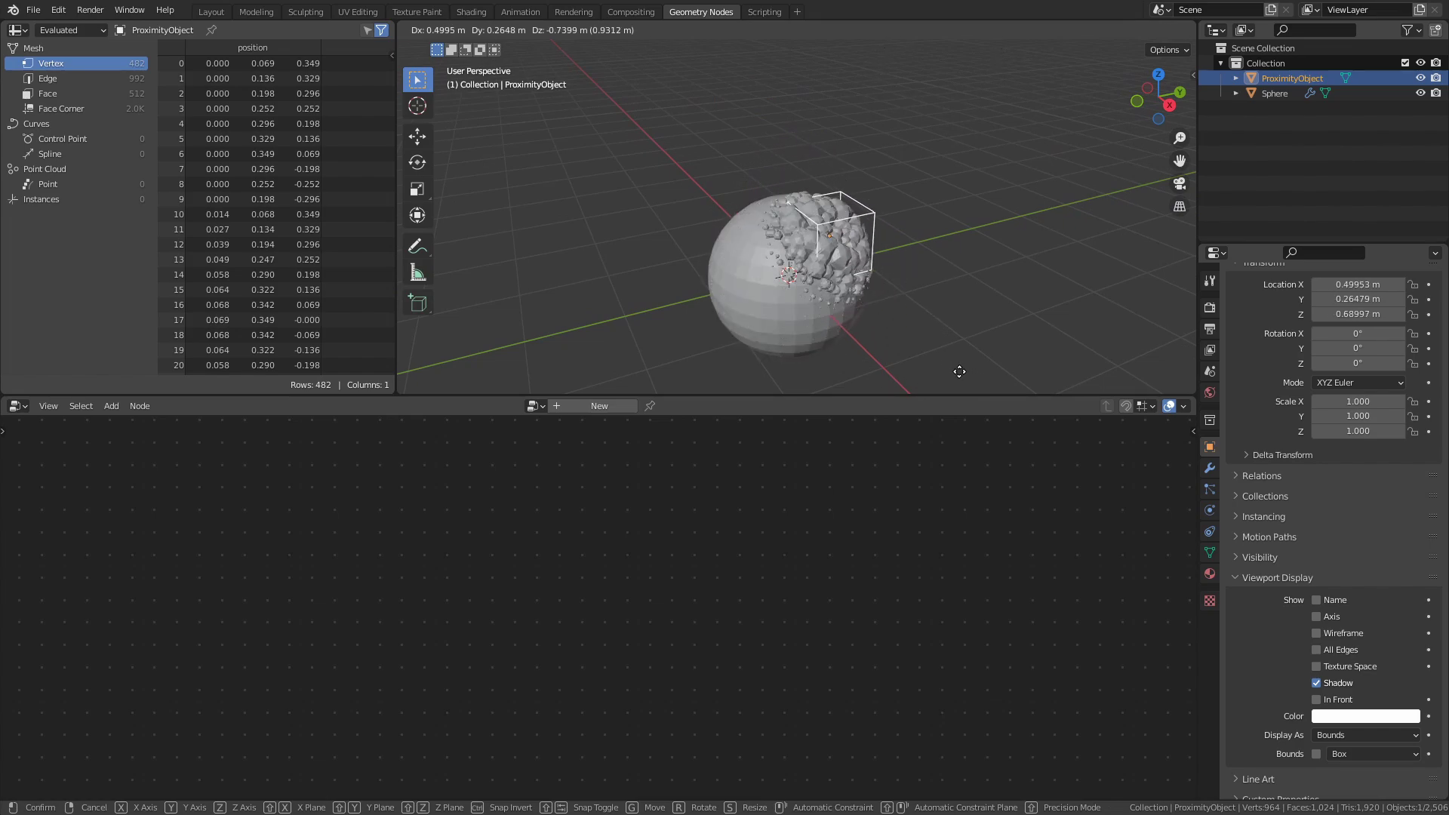
{"action": "left_click", "coordinate": [858, 48]}
Select the large sphere and examine its scattered instances and the Multiply Add node's settings up close.
{"action": "left_click", "coordinate": [832, 260]}
{"action": "scroll", "coordinate": [804, 317], "scroll_direction": "up", "scroll_amount": 3}
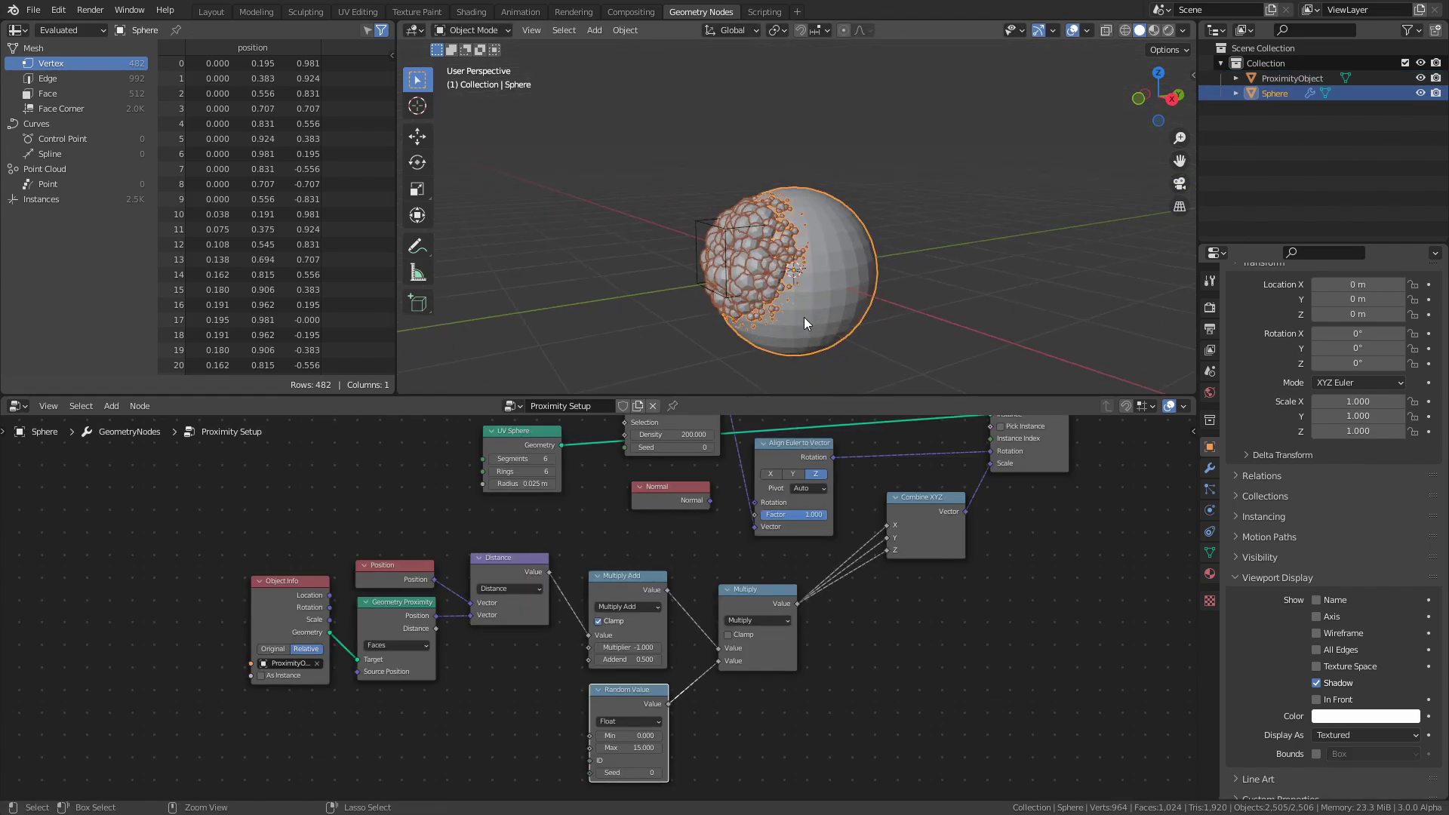
{"action": "key", "text": "KP_Decimal"}
{"action": "scroll", "coordinate": [619, 621], "scroll_direction": "up", "scroll_amount": 4}
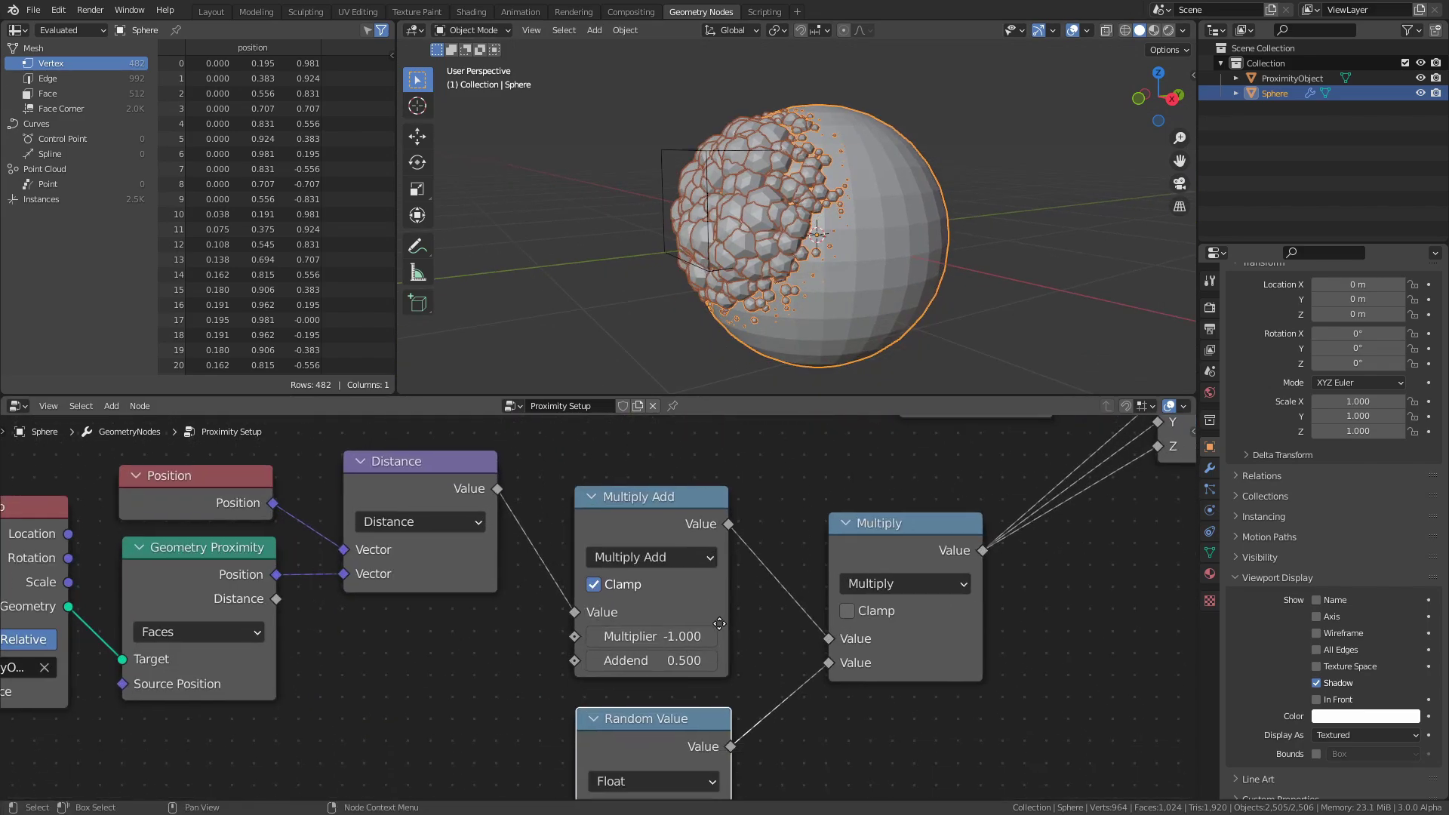
{"action": "left_click_drag", "start_coordinate": [619, 620], "coordinate": [559, 620]}
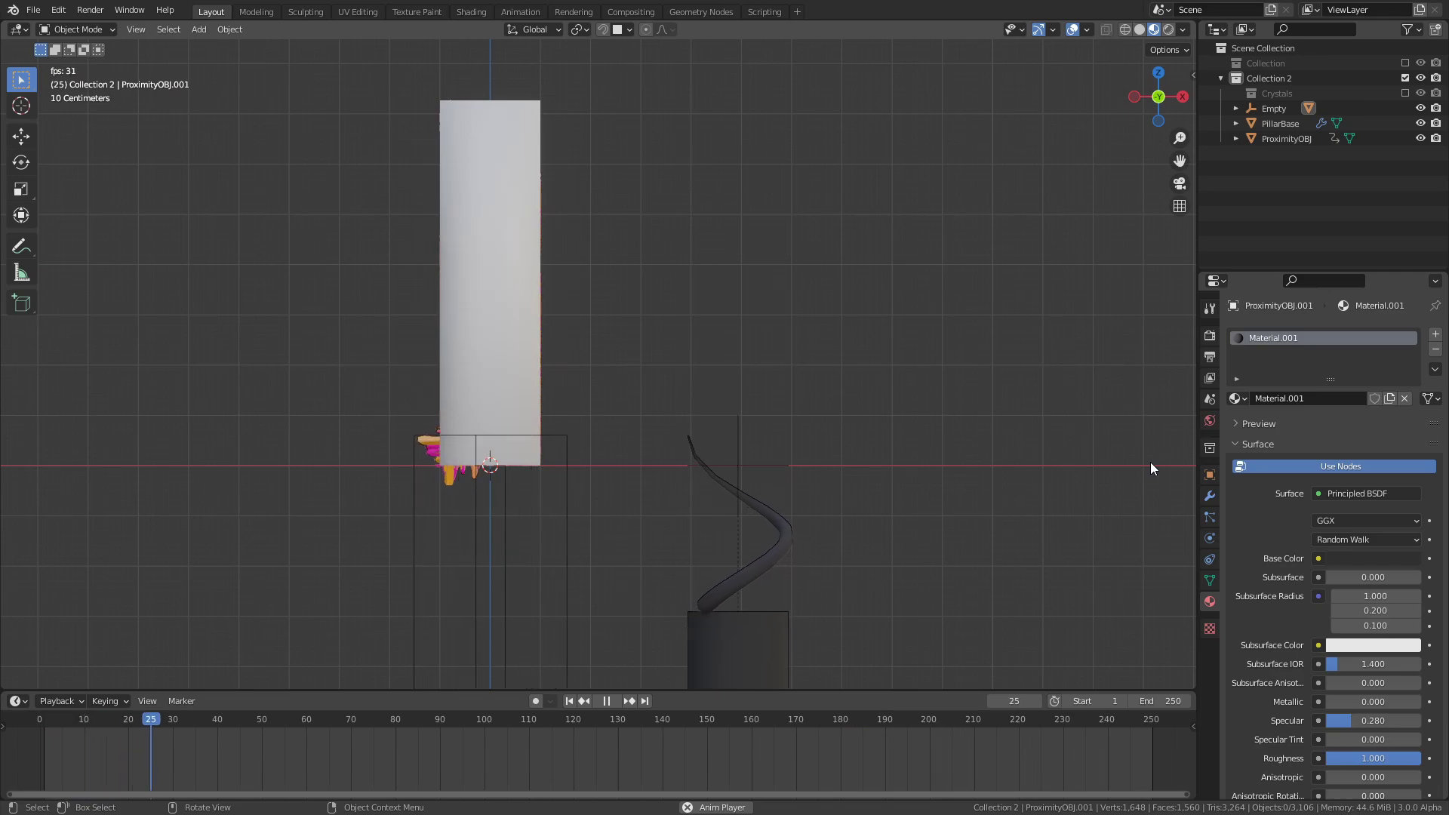